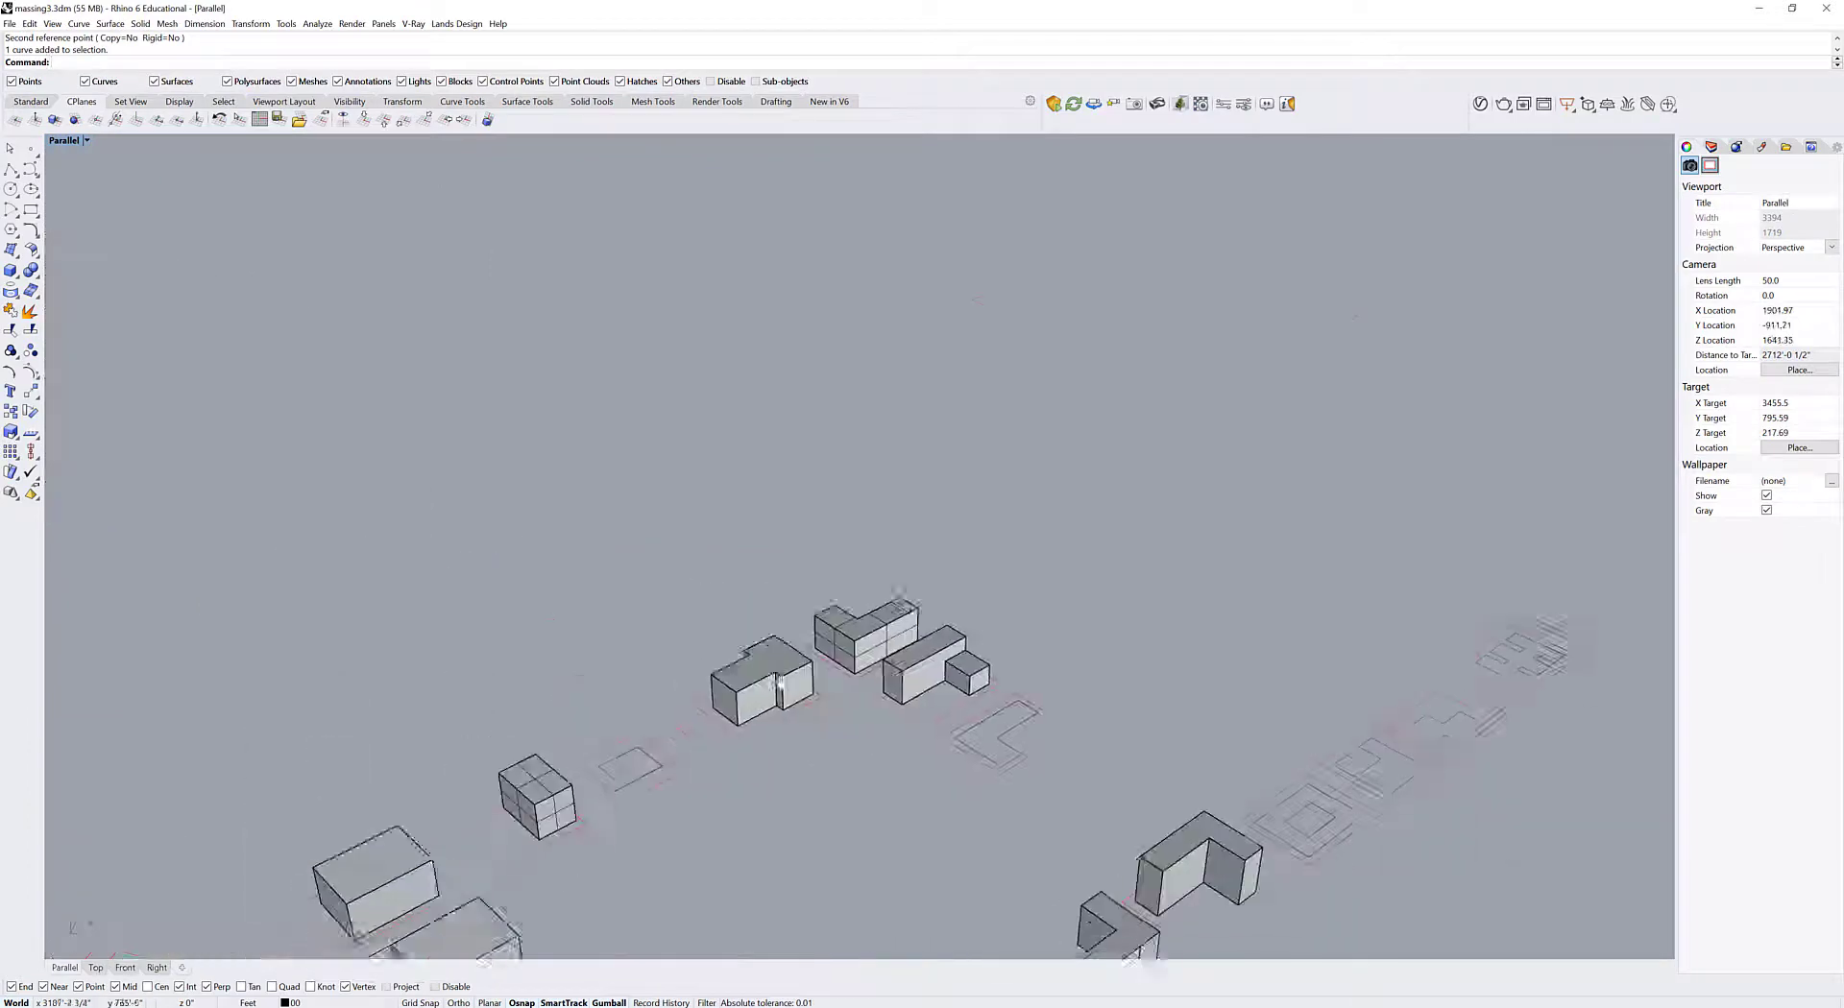
# Duplicate the red envelope outline beneath the nearest solid box into the empty area away from the existing massing models.
pyautogui.keyDown('shift'); pyautogui.moveTo(663, 816); pyautogui.dragTo(845, 555, button='right'); pyautogui.keyUp('shift')
pyautogui.scroll(2, 795, 484)
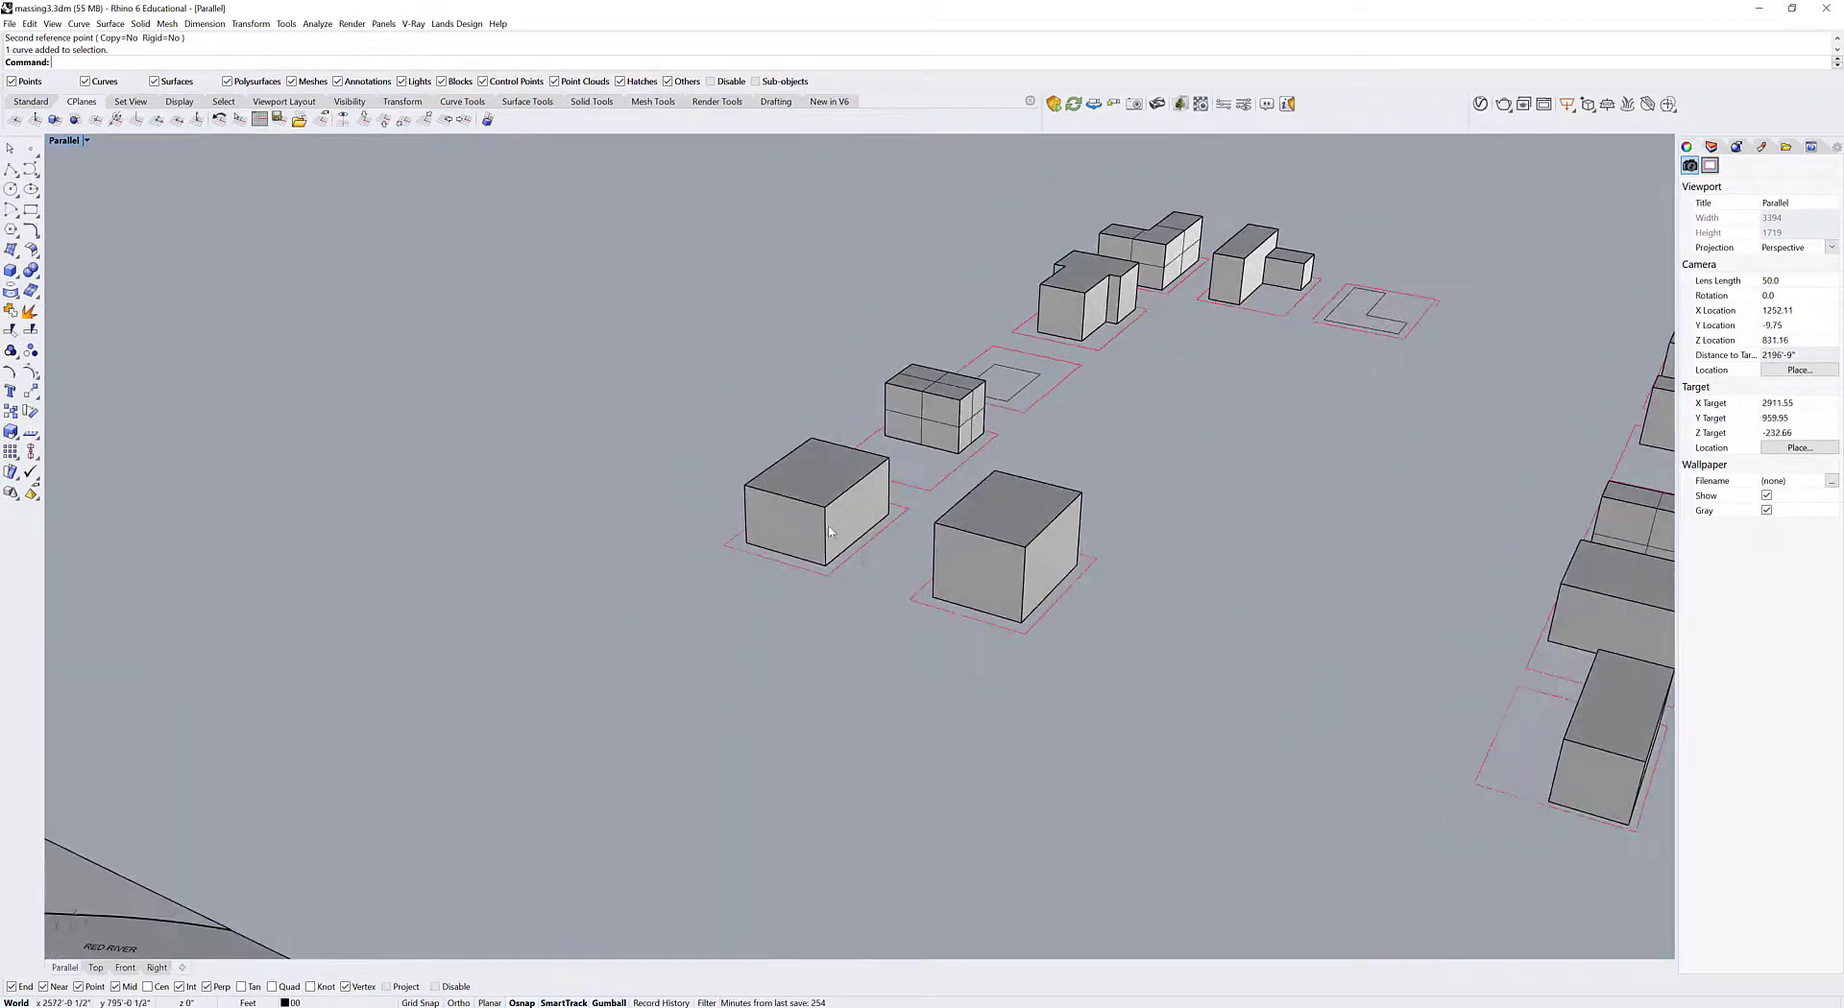
pyautogui.scroll(2, 826, 534)
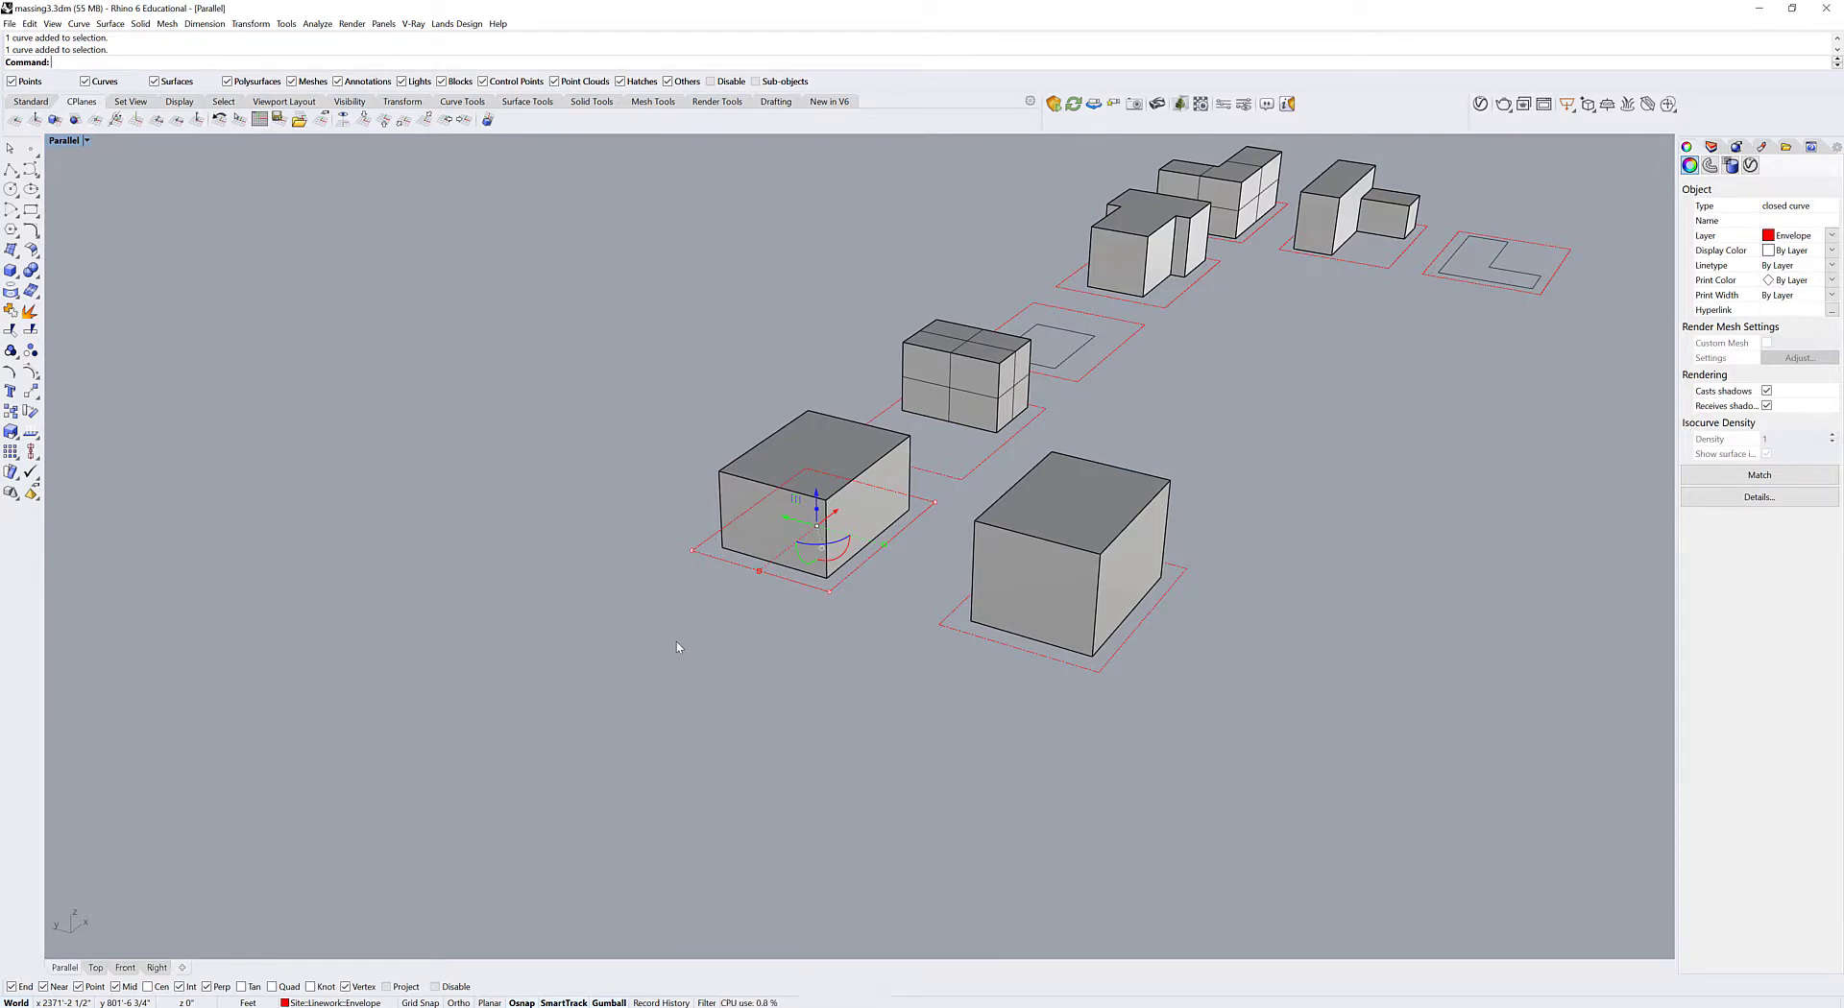
pyautogui.scroll(-2, 675, 647)
pyautogui.keyDown('shift'); pyautogui.moveTo(654, 638); pyautogui.dragTo(928, 681, button='right'); pyautogui.keyUp('shift')
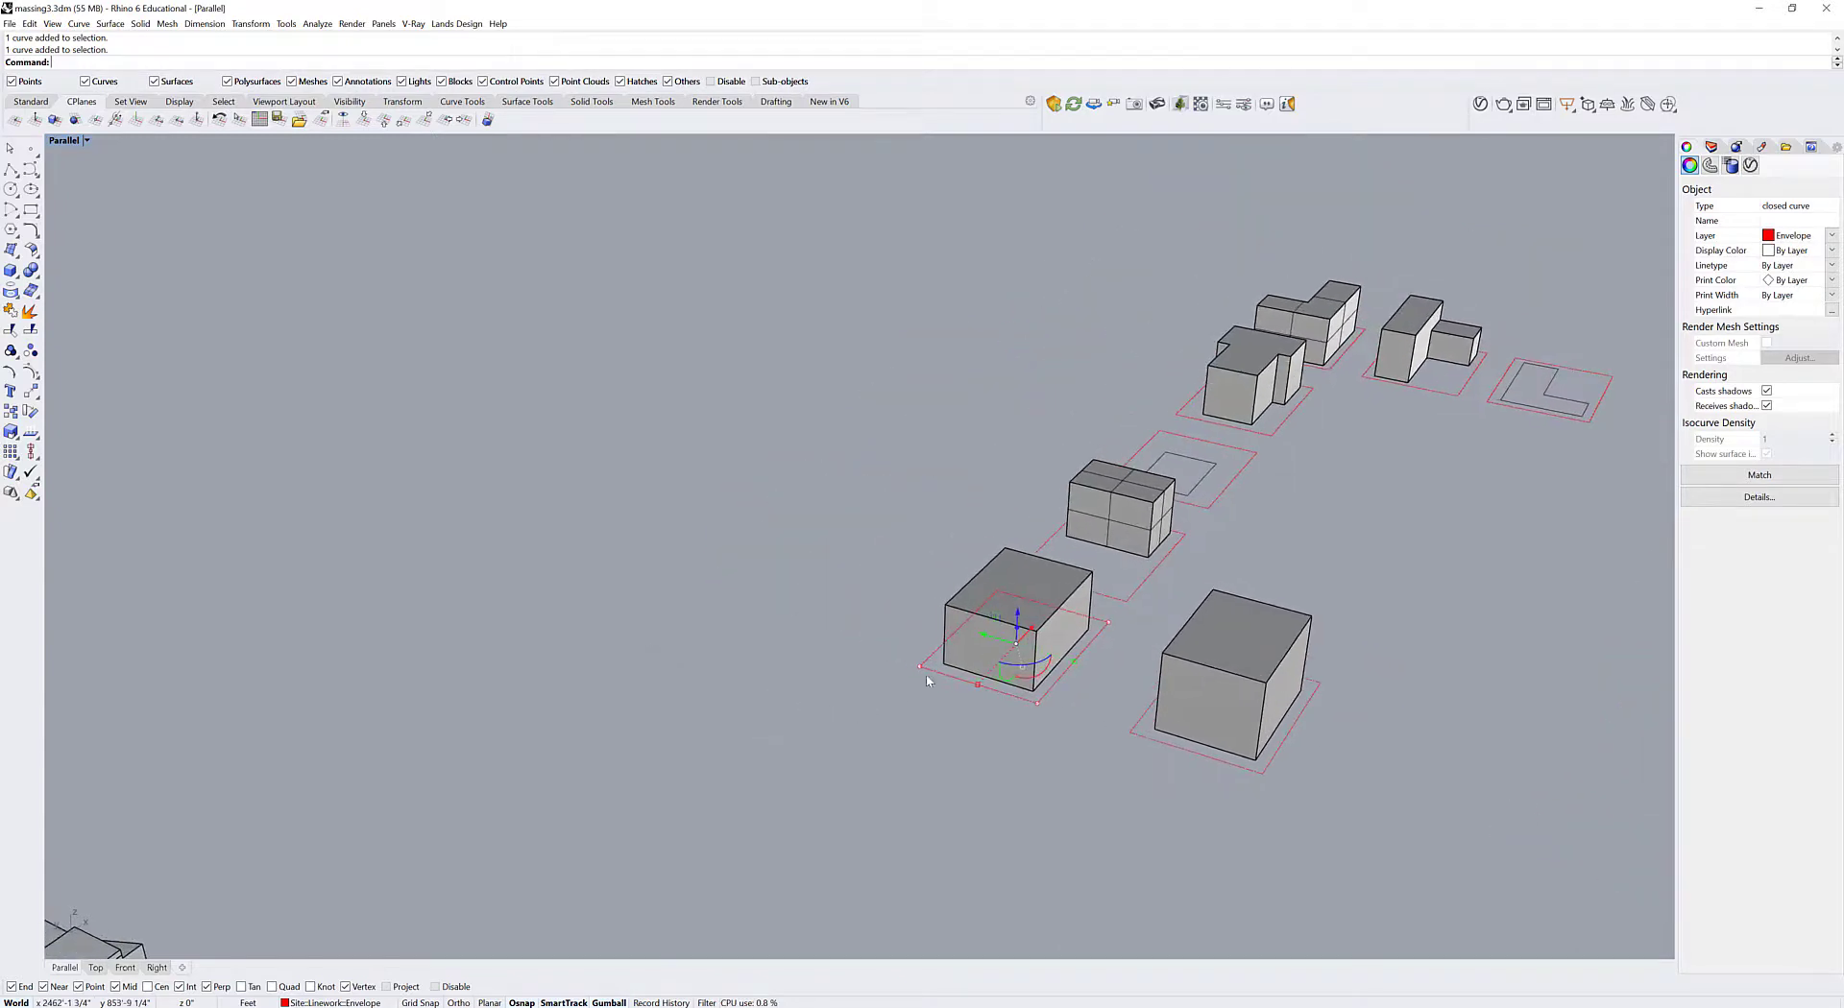
pyautogui.keyDown('alt'); pyautogui.moveTo(919, 641); pyautogui.dragTo(436, 598); pyautogui.keyUp('alt')
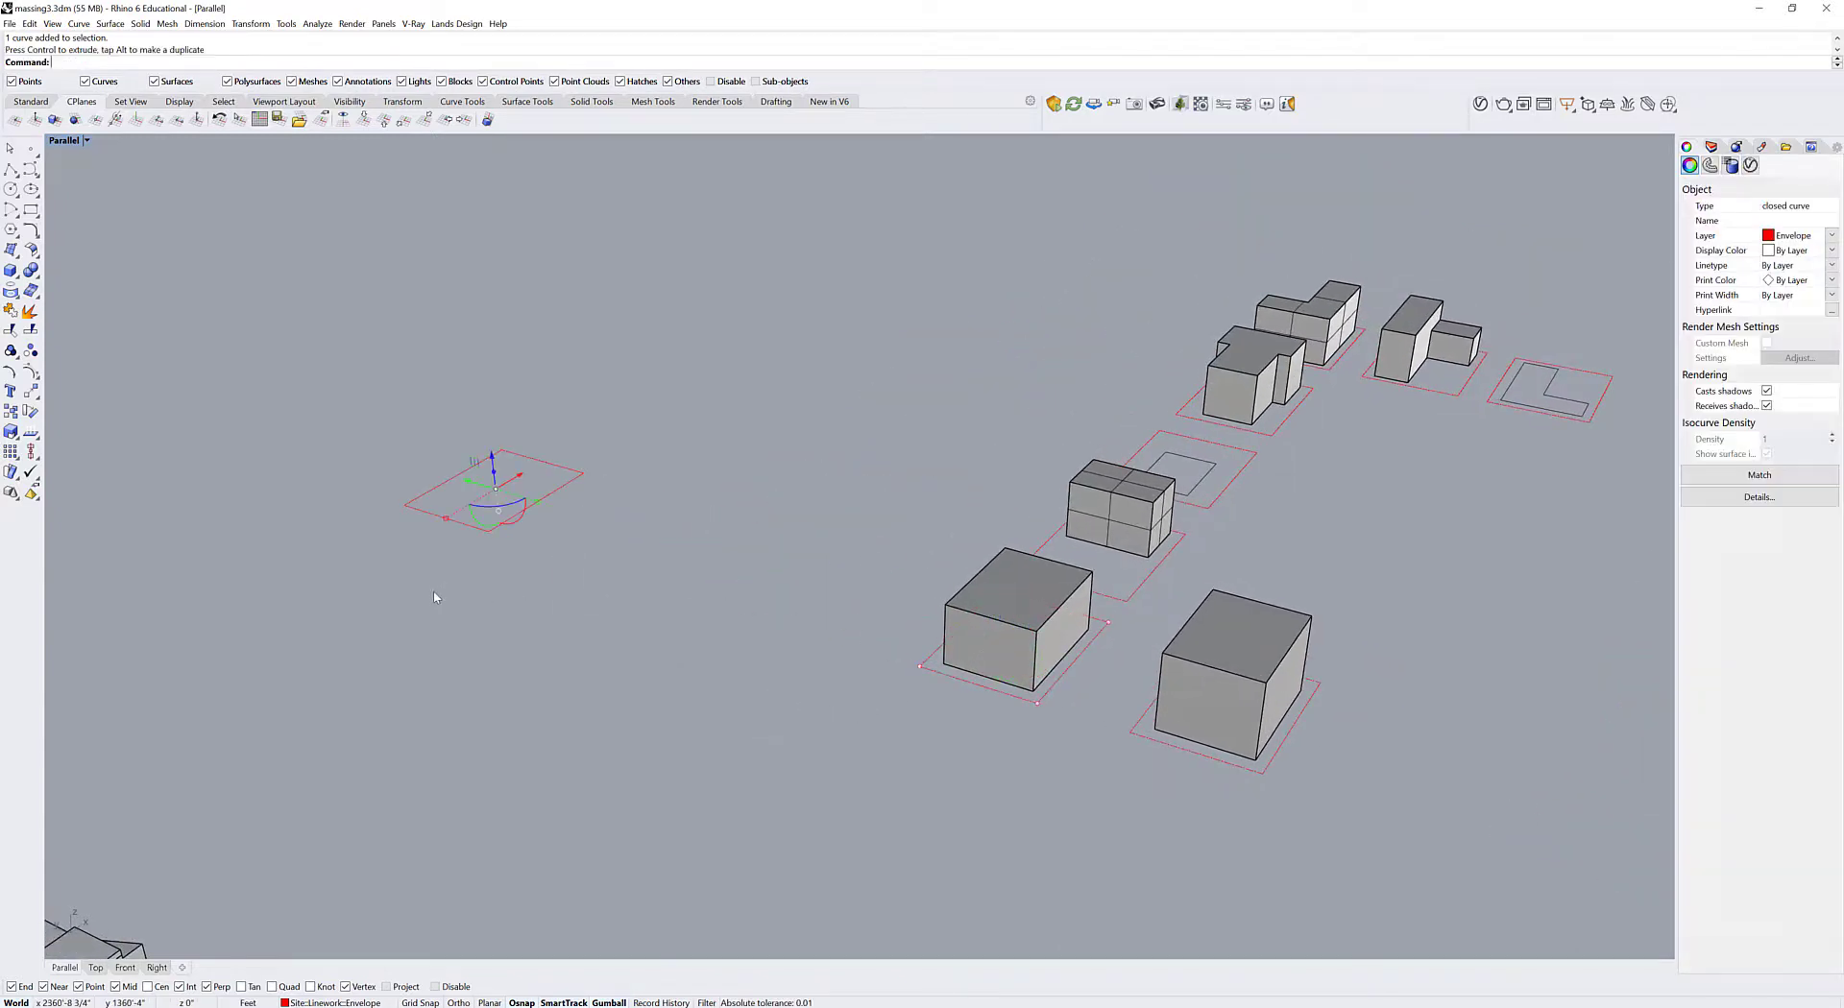
pyautogui.keyDown('shift'); pyautogui.moveTo(436, 598); pyautogui.dragTo(774, 755, button='right'); pyautogui.keyUp('shift')
pyautogui.scroll(4, 774, 749)
pyautogui.scroll(2, 700, 608)
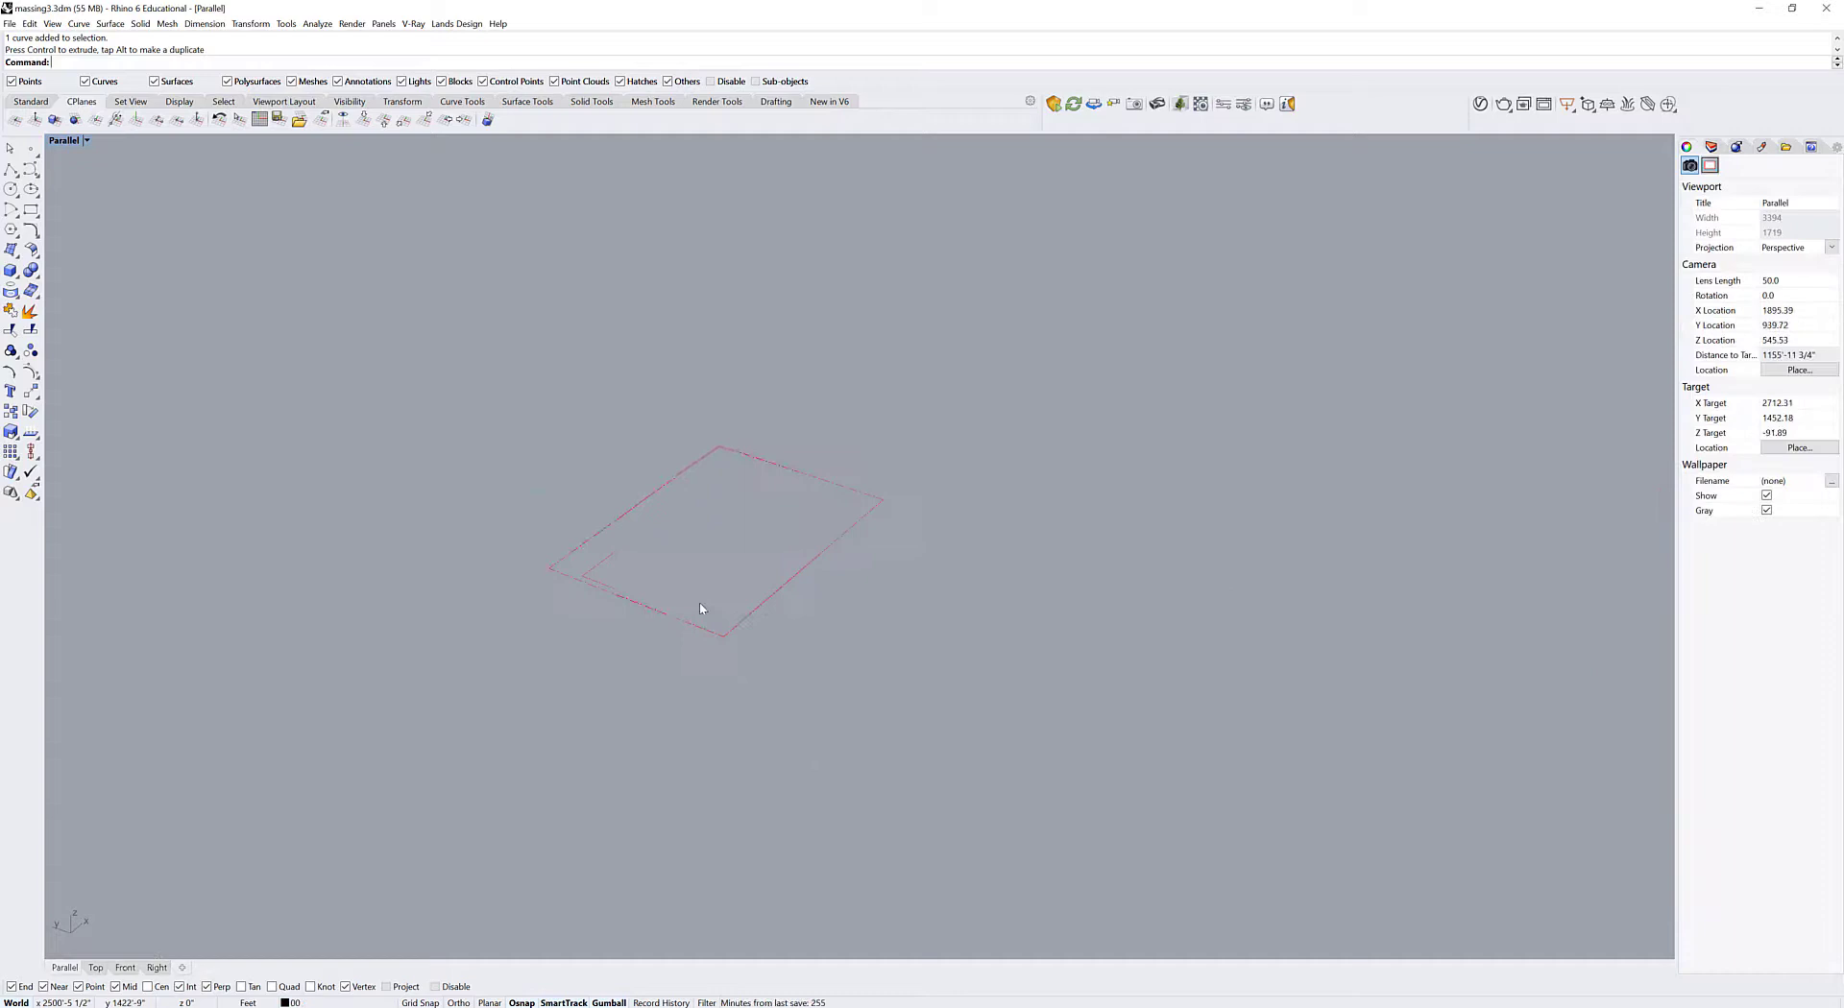
# Model a box inside the duplicated outline, leaving a margin on all sides and setting its height freehand.
pyautogui.click(581, 514)
pyautogui.click(1148, 649)
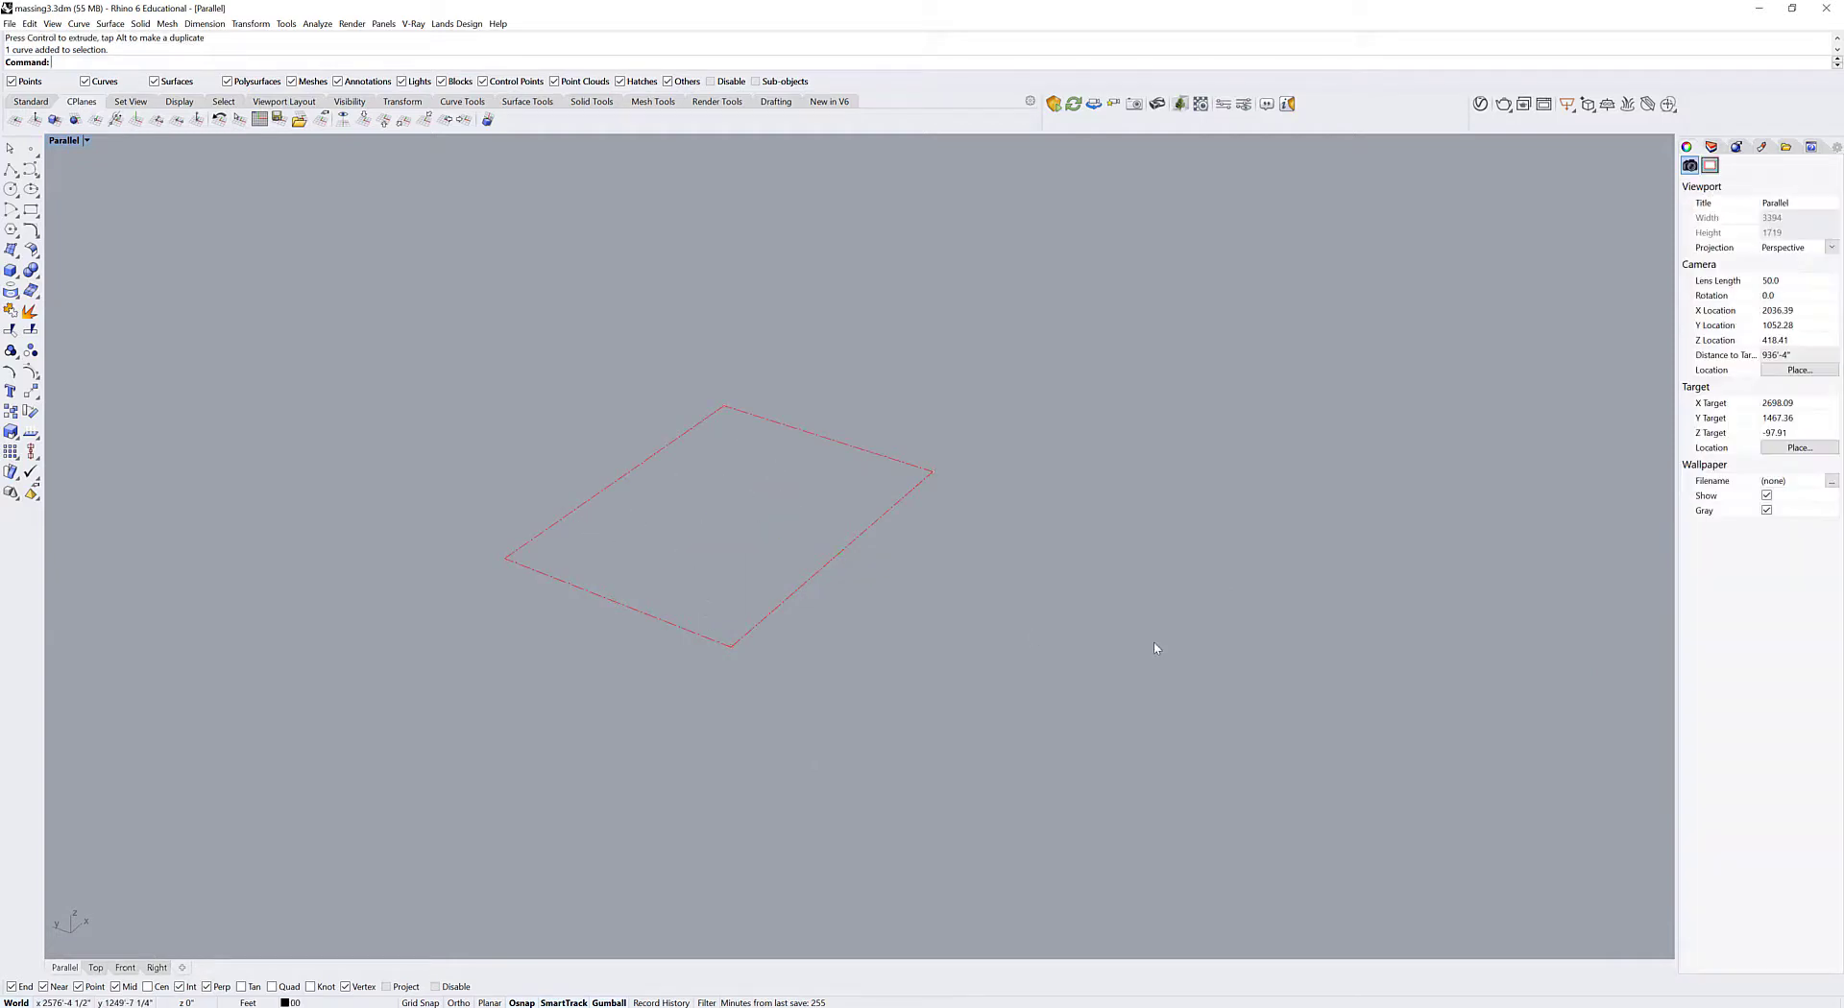
pyautogui.press('Return')
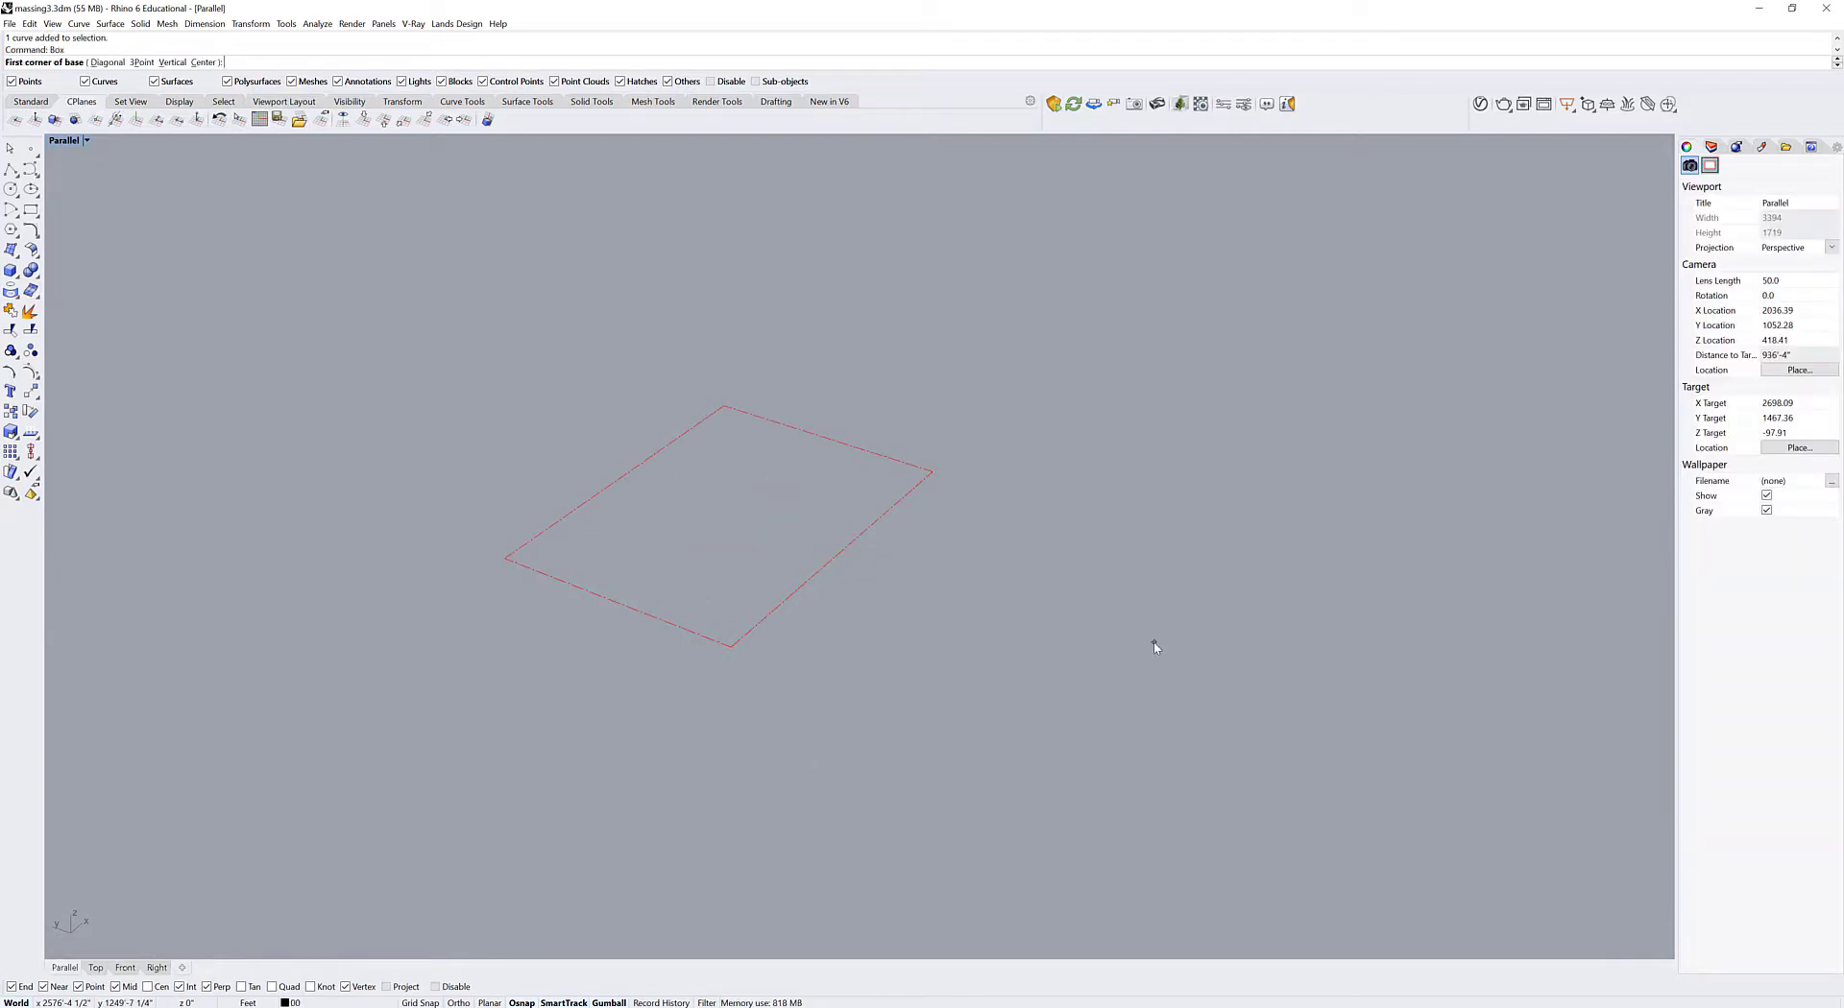
pyautogui.click(745, 444)
pyautogui.click(727, 579)
pyautogui.click(837, 514)
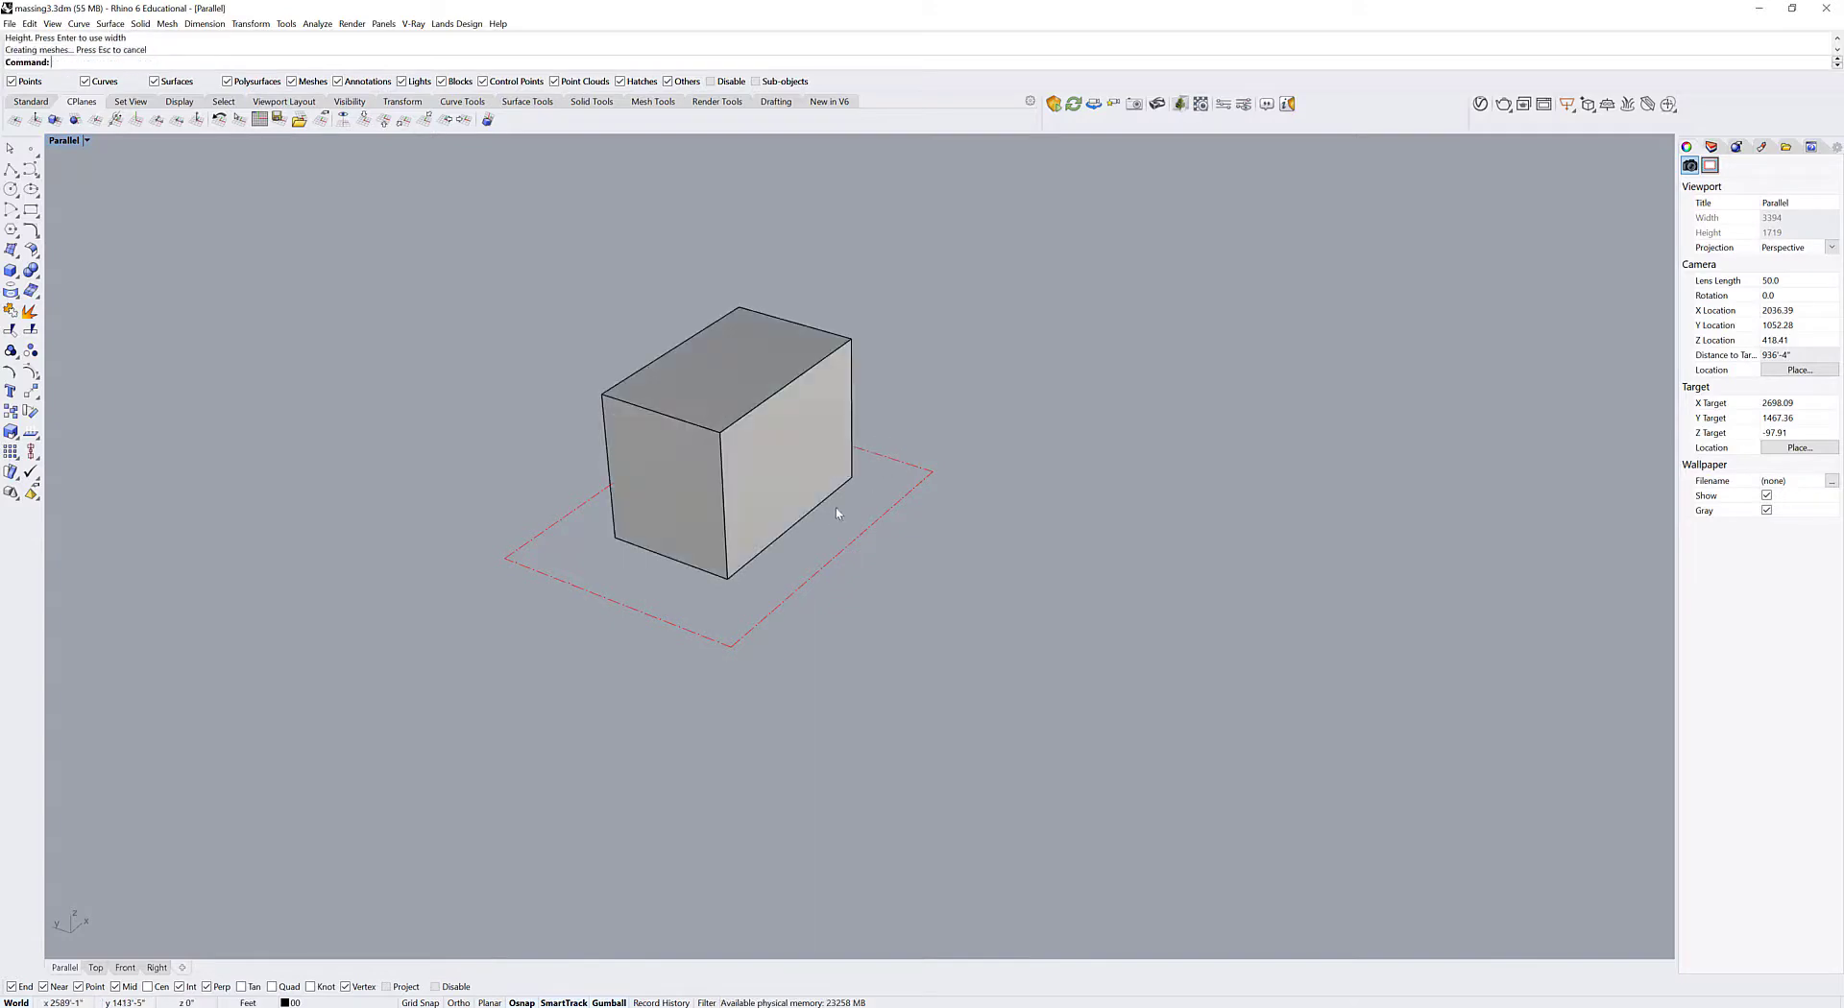
# Duplicate the new box and its outline next to the original and turn the duplicate box crosswise in its outline.
pyautogui.scroll(-4, 745, 552)
pyautogui.moveTo(745, 557); pyautogui.dragTo(893, 577, button='right')
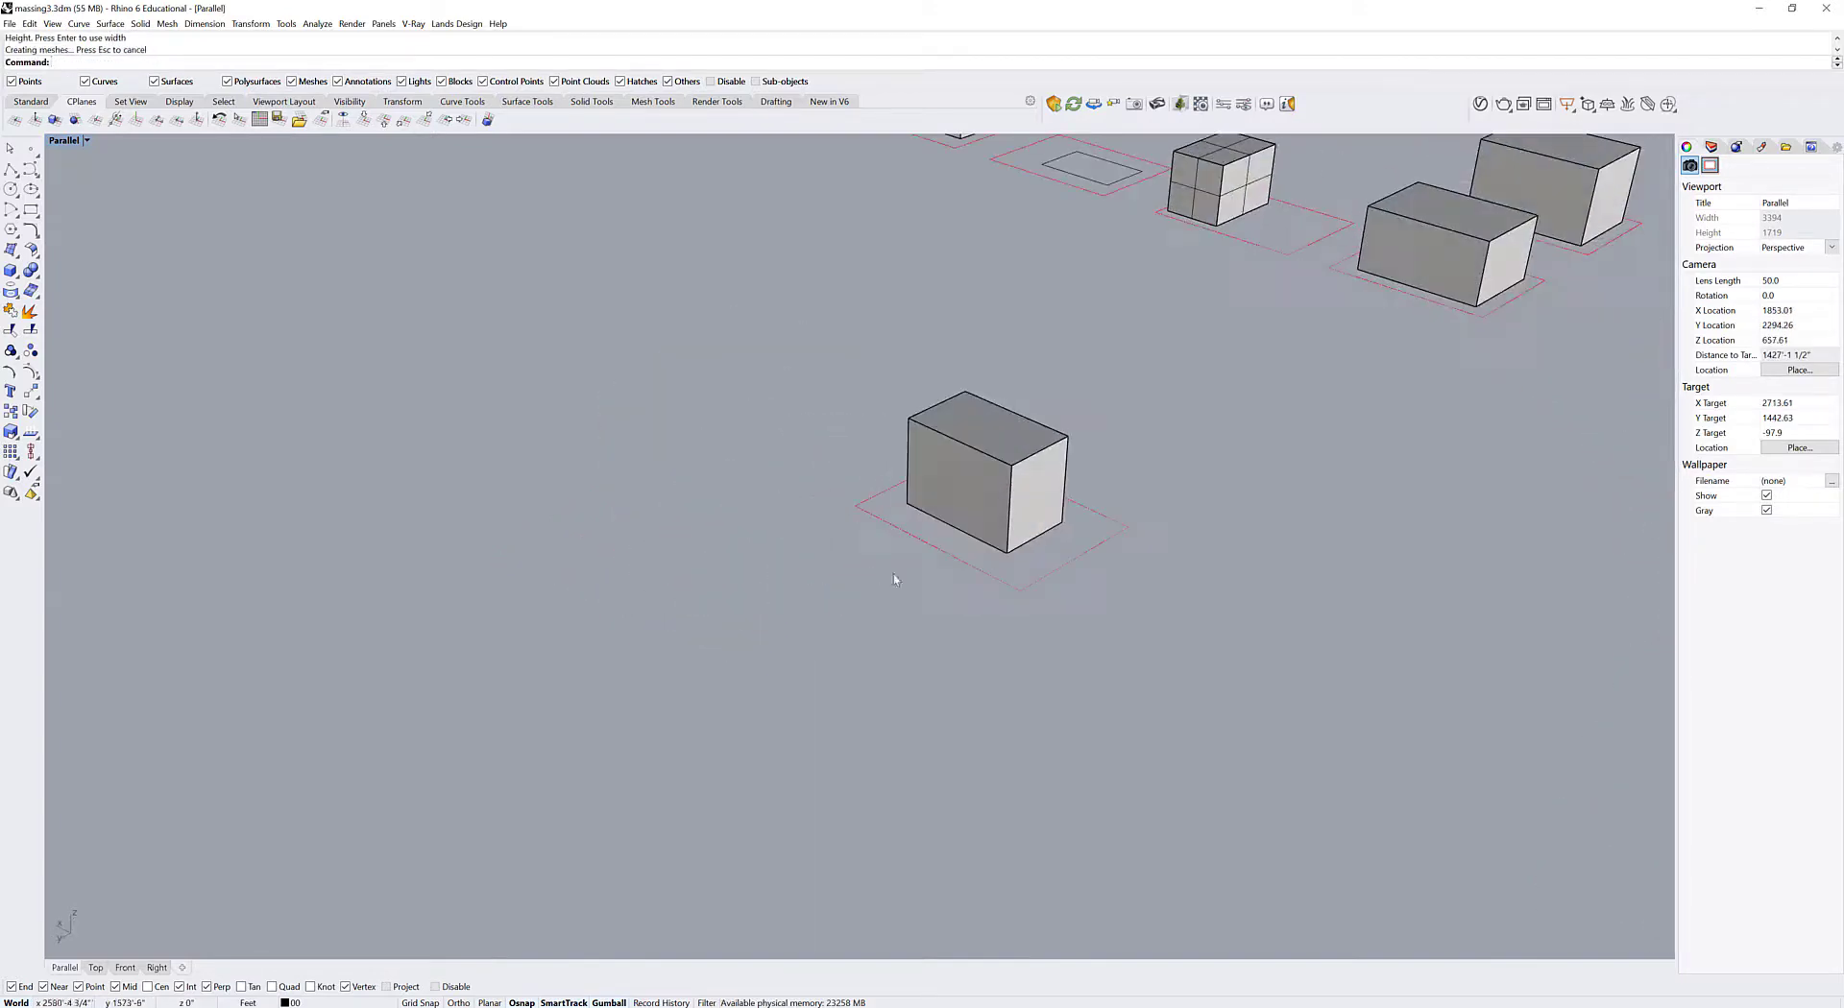
pyautogui.moveTo(1068, 567); pyautogui.dragTo(1258, 735)
pyautogui.moveTo(1258, 734); pyautogui.dragTo(1119, 749, button='right')
pyautogui.moveTo(960, 471); pyautogui.dragTo(1173, 556)
pyautogui.moveTo(1173, 556)
pyautogui.mouseDown(button='right')
pyautogui.moveTo(1078, 769)
pyautogui.moveTo(898, 555)
pyautogui.mouseUp(button='right')
pyautogui.moveTo(913, 532); pyautogui.dragTo(974, 514)
pyautogui.click(1016, 574)
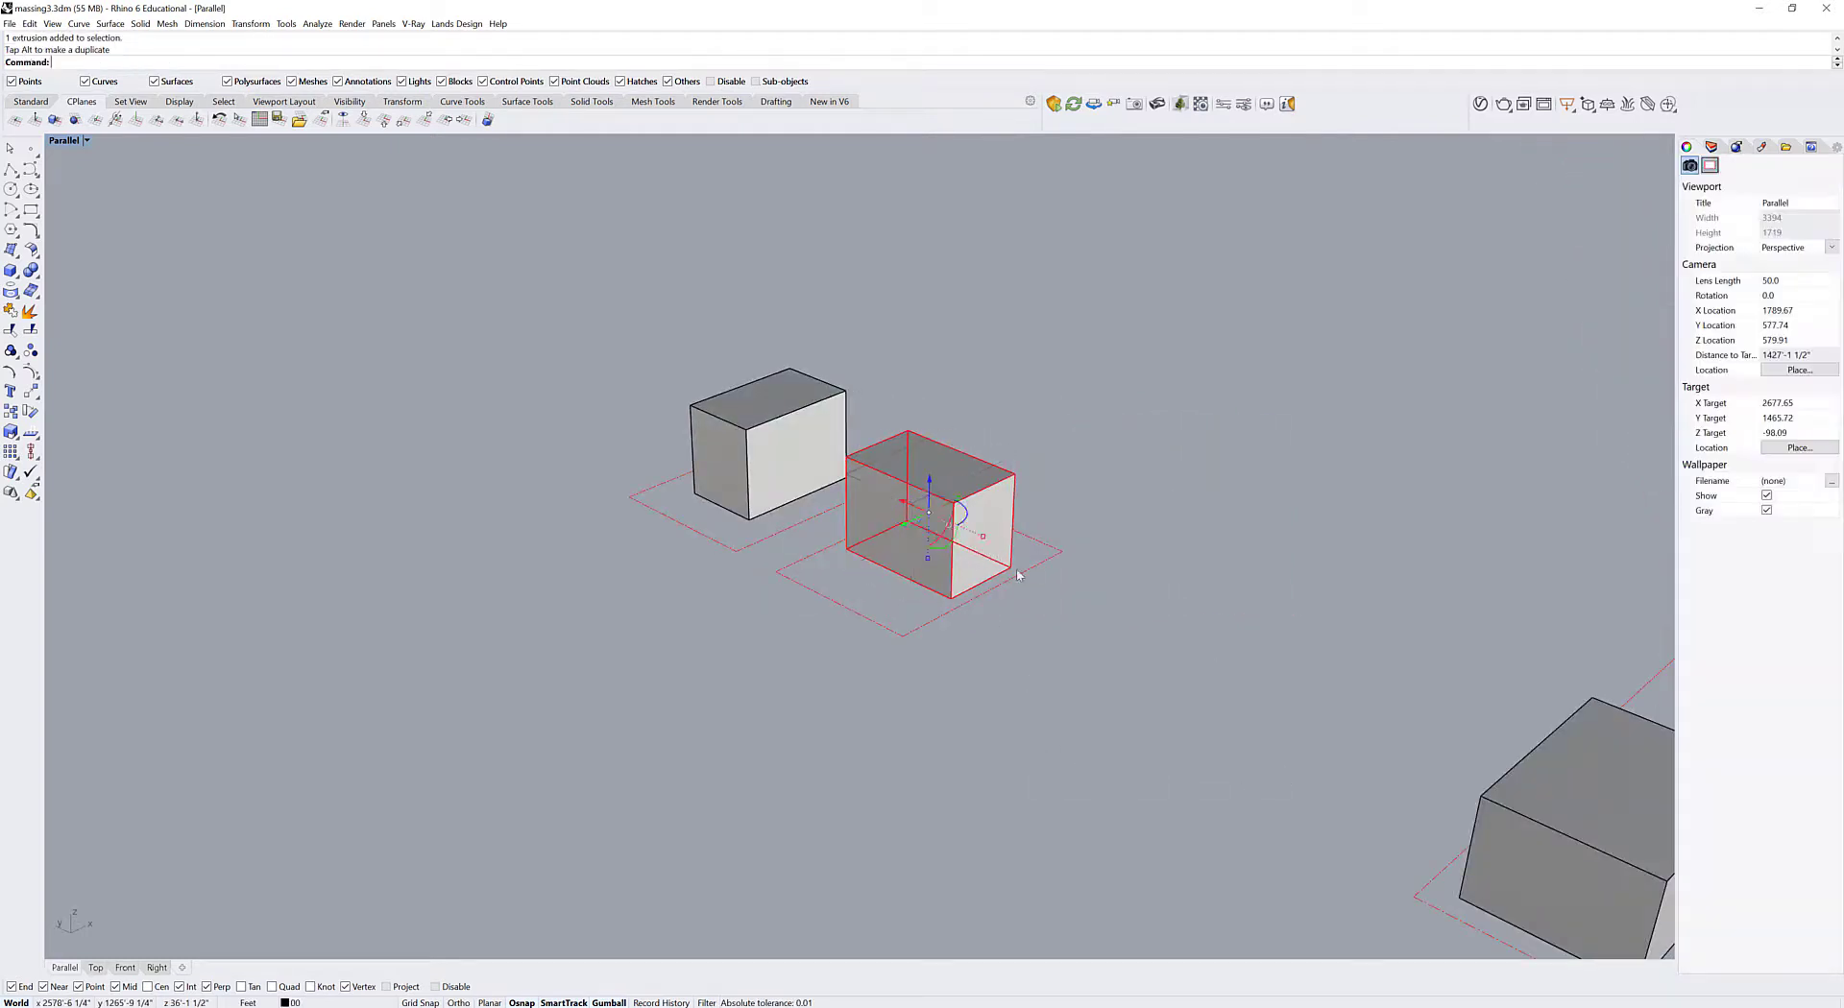
# Move the crosswise box to one end of its outline and duplicate it at the opposite end with a narrow gap between.
pyautogui.moveTo(1018, 578); pyautogui.dragTo(1017, 659, button='right')
pyautogui.click(871, 557)
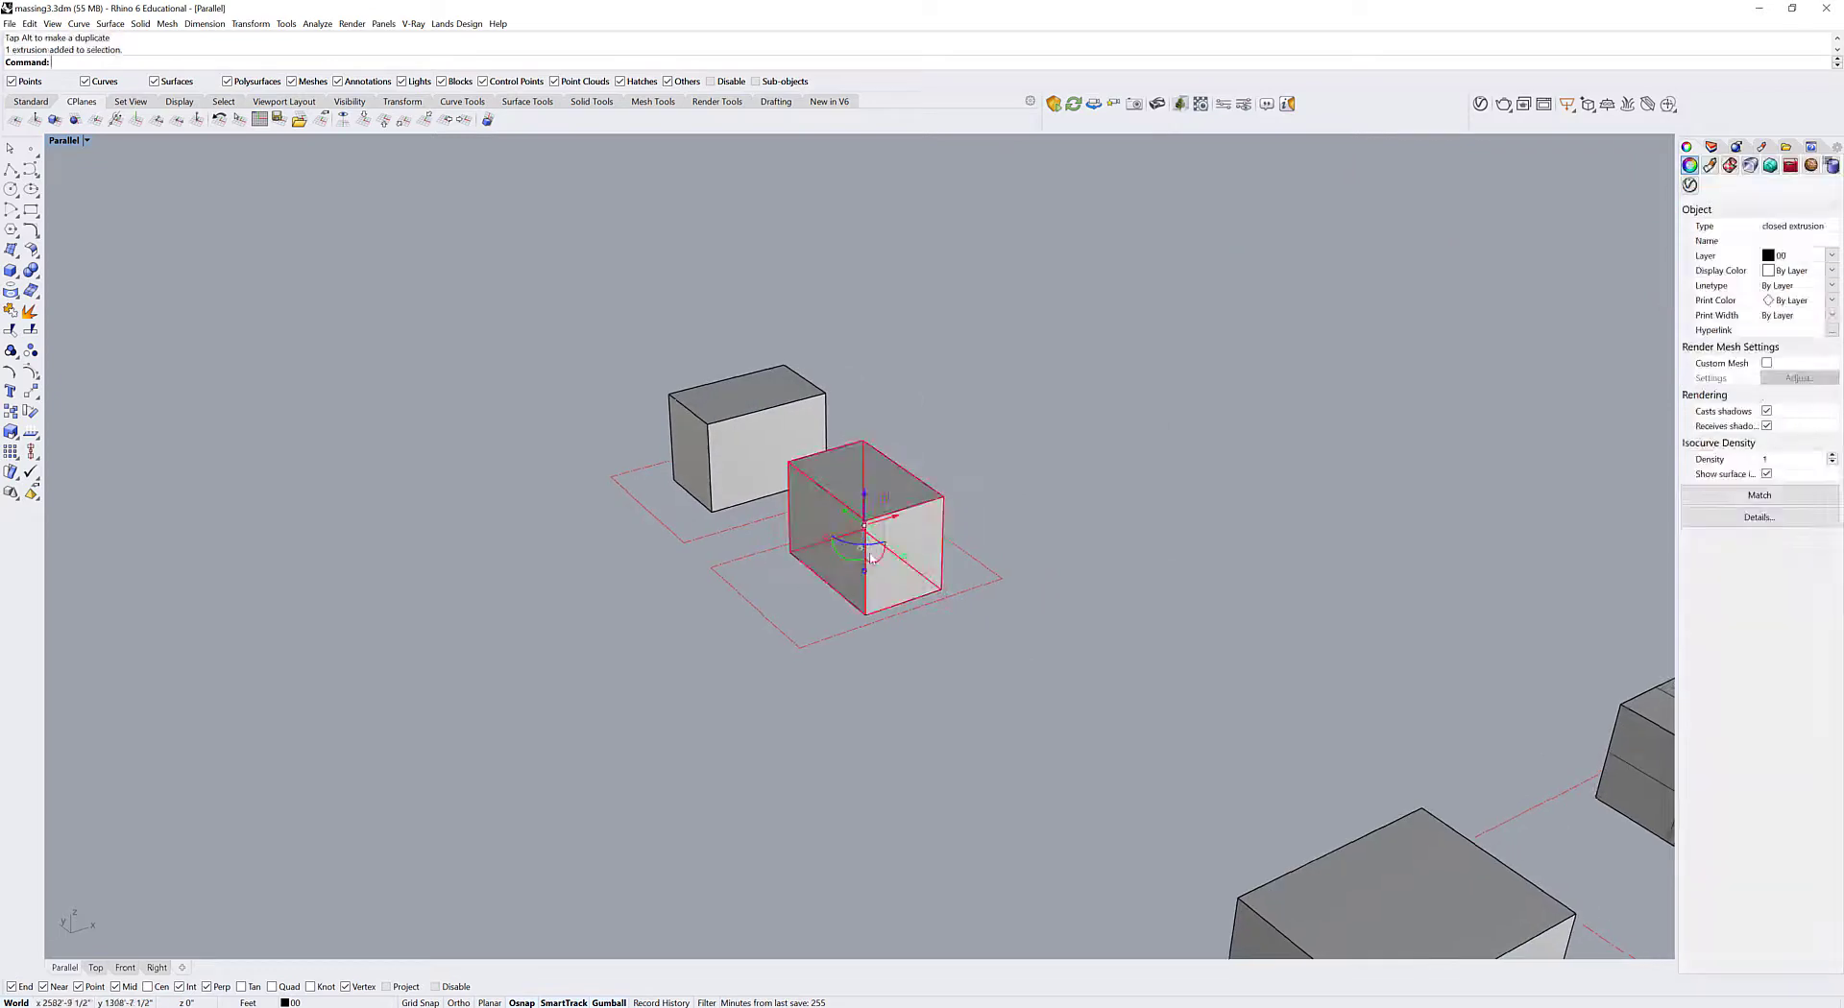
pyautogui.click(894, 522)
pyautogui.press('Escape')
pyautogui.moveTo(1111, 596); pyautogui.dragTo(797, 567, button='right')
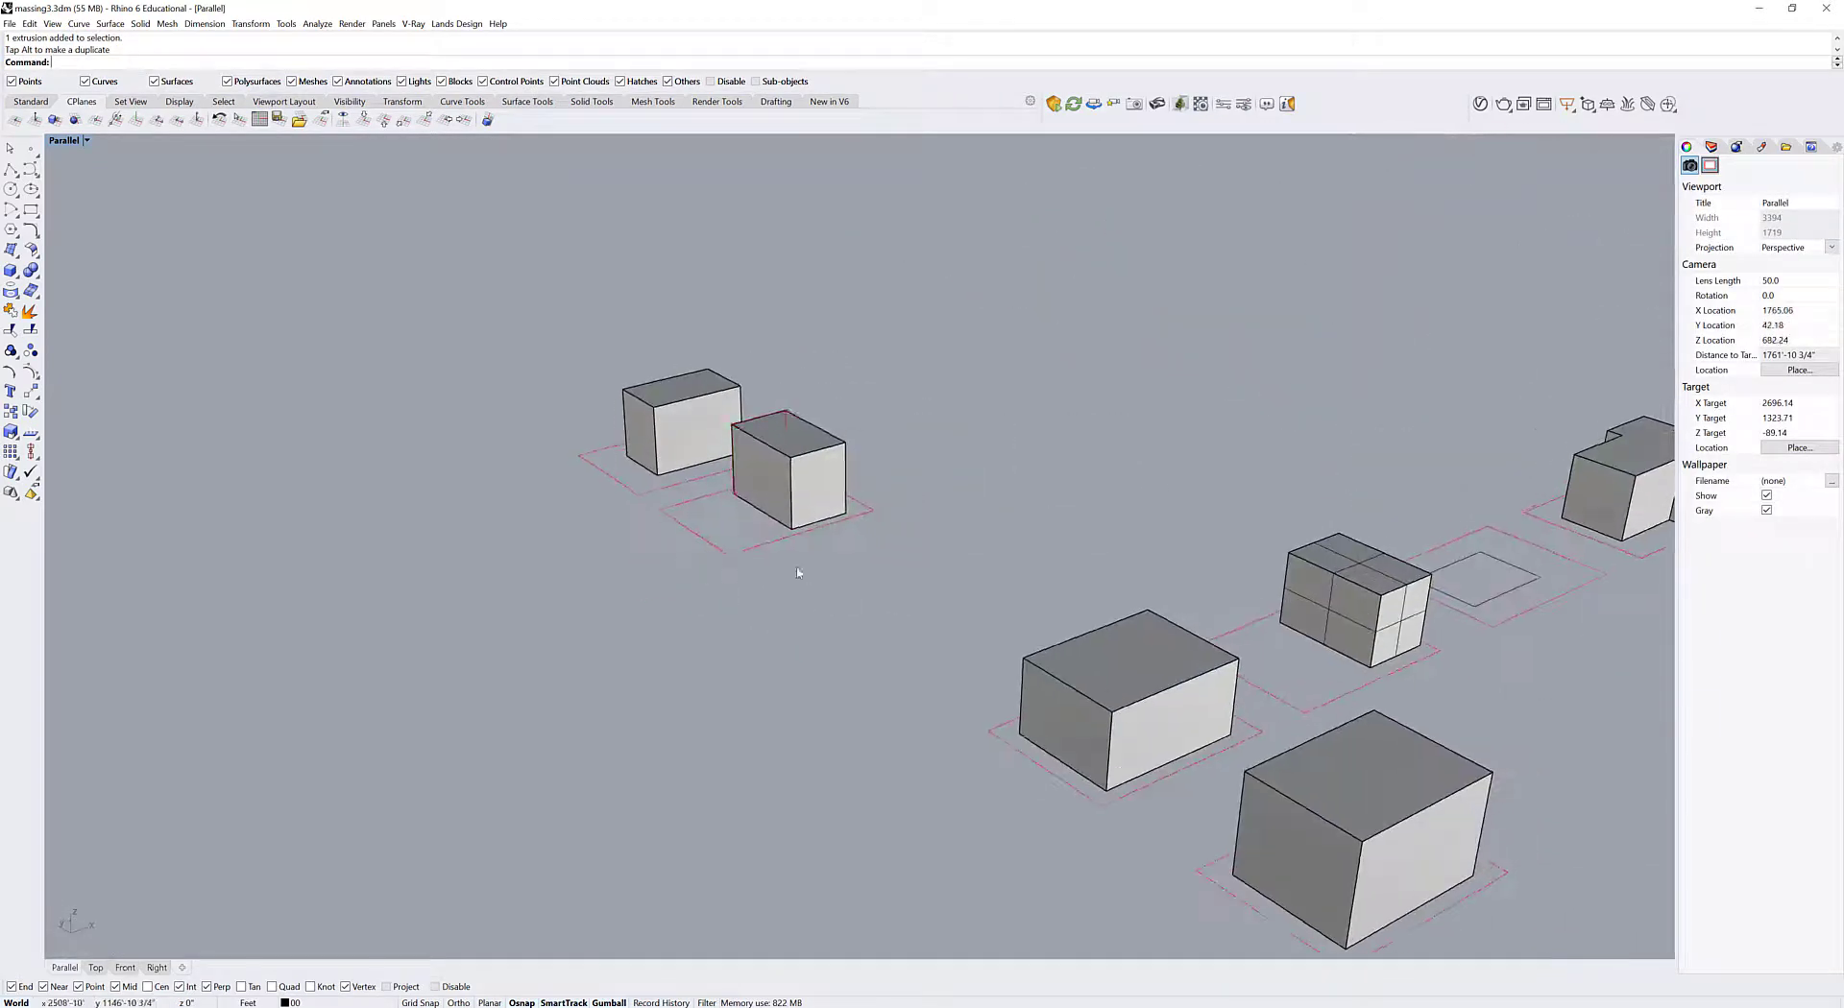
pyautogui.click(795, 492)
pyautogui.keyDown('alt'); pyautogui.moveTo(763, 483); pyautogui.dragTo(755, 486); pyautogui.keyUp('alt')
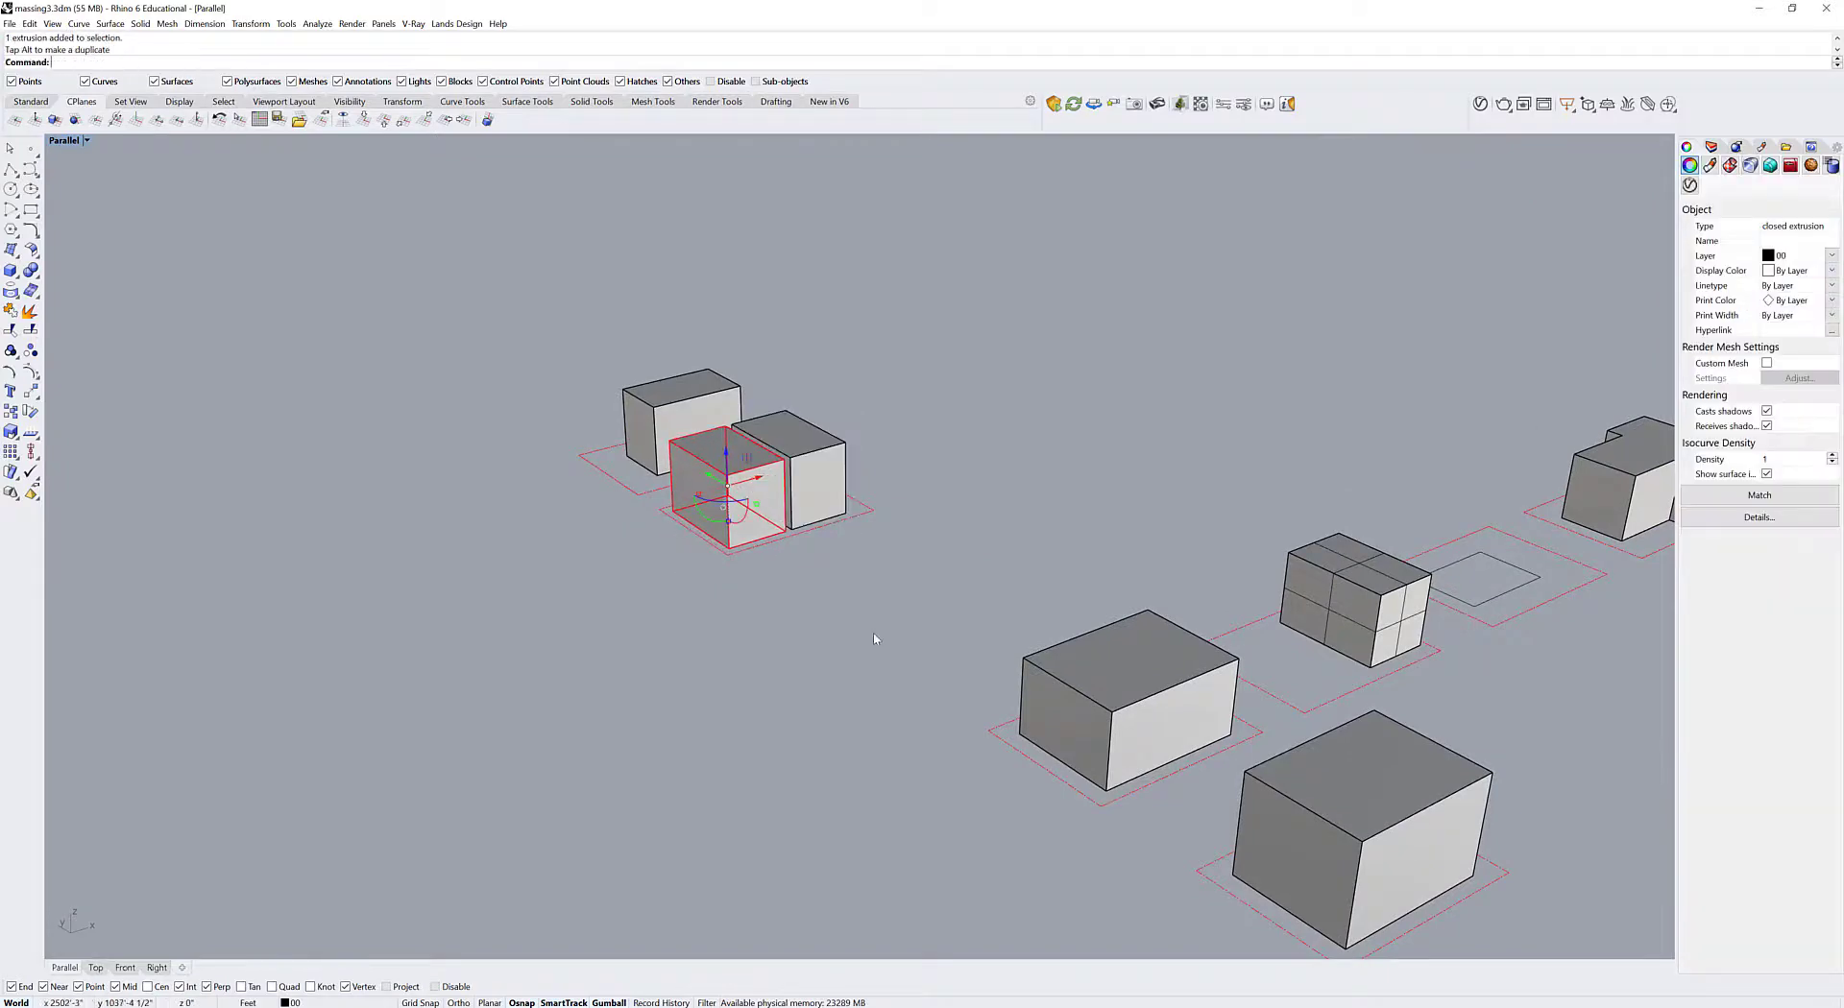
pyautogui.click(873, 638)
# Duplicate the two-box layout with its outline further along the row, and delete the front box from the source layout.
pyautogui.moveTo(872, 637); pyautogui.dragTo(877, 576, button='right')
pyautogui.moveTo(874, 528); pyautogui.dragTo(936, 637)
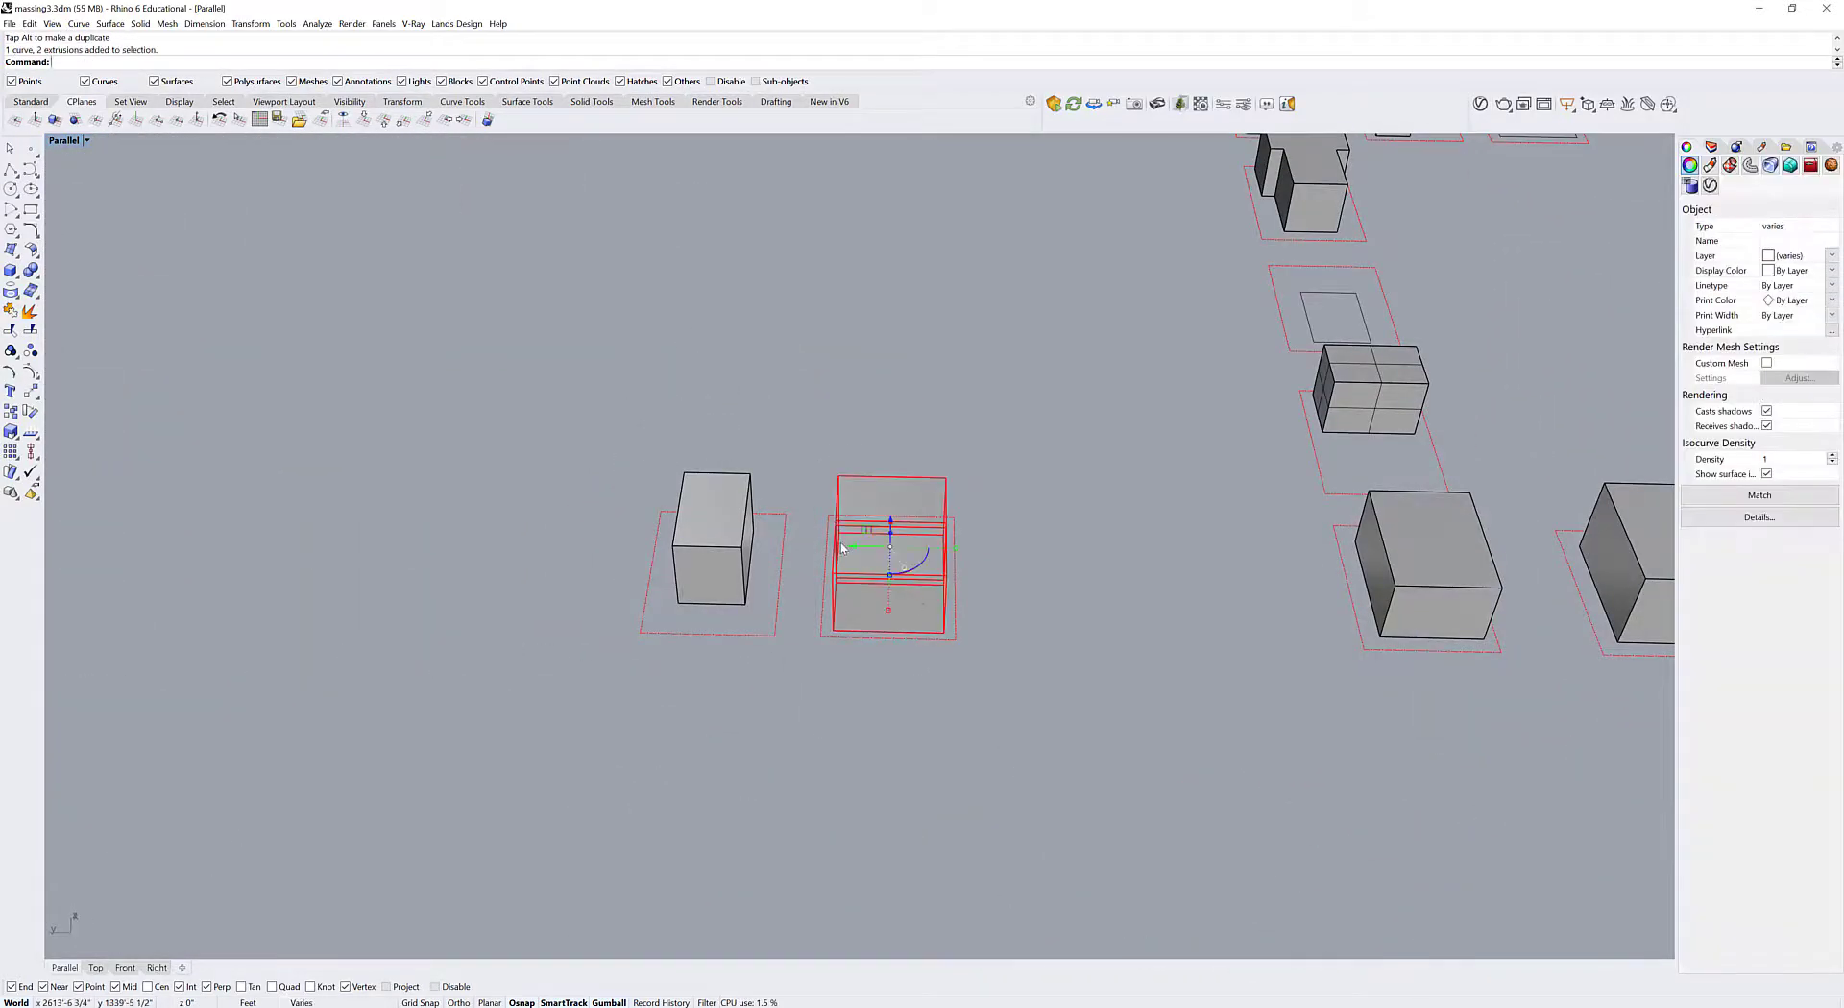
pyautogui.keyDown('alt'); pyautogui.moveTo(852, 547); pyautogui.dragTo(1024, 576); pyautogui.keyUp('alt')
pyautogui.click(1019, 671)
pyautogui.click(888, 626)
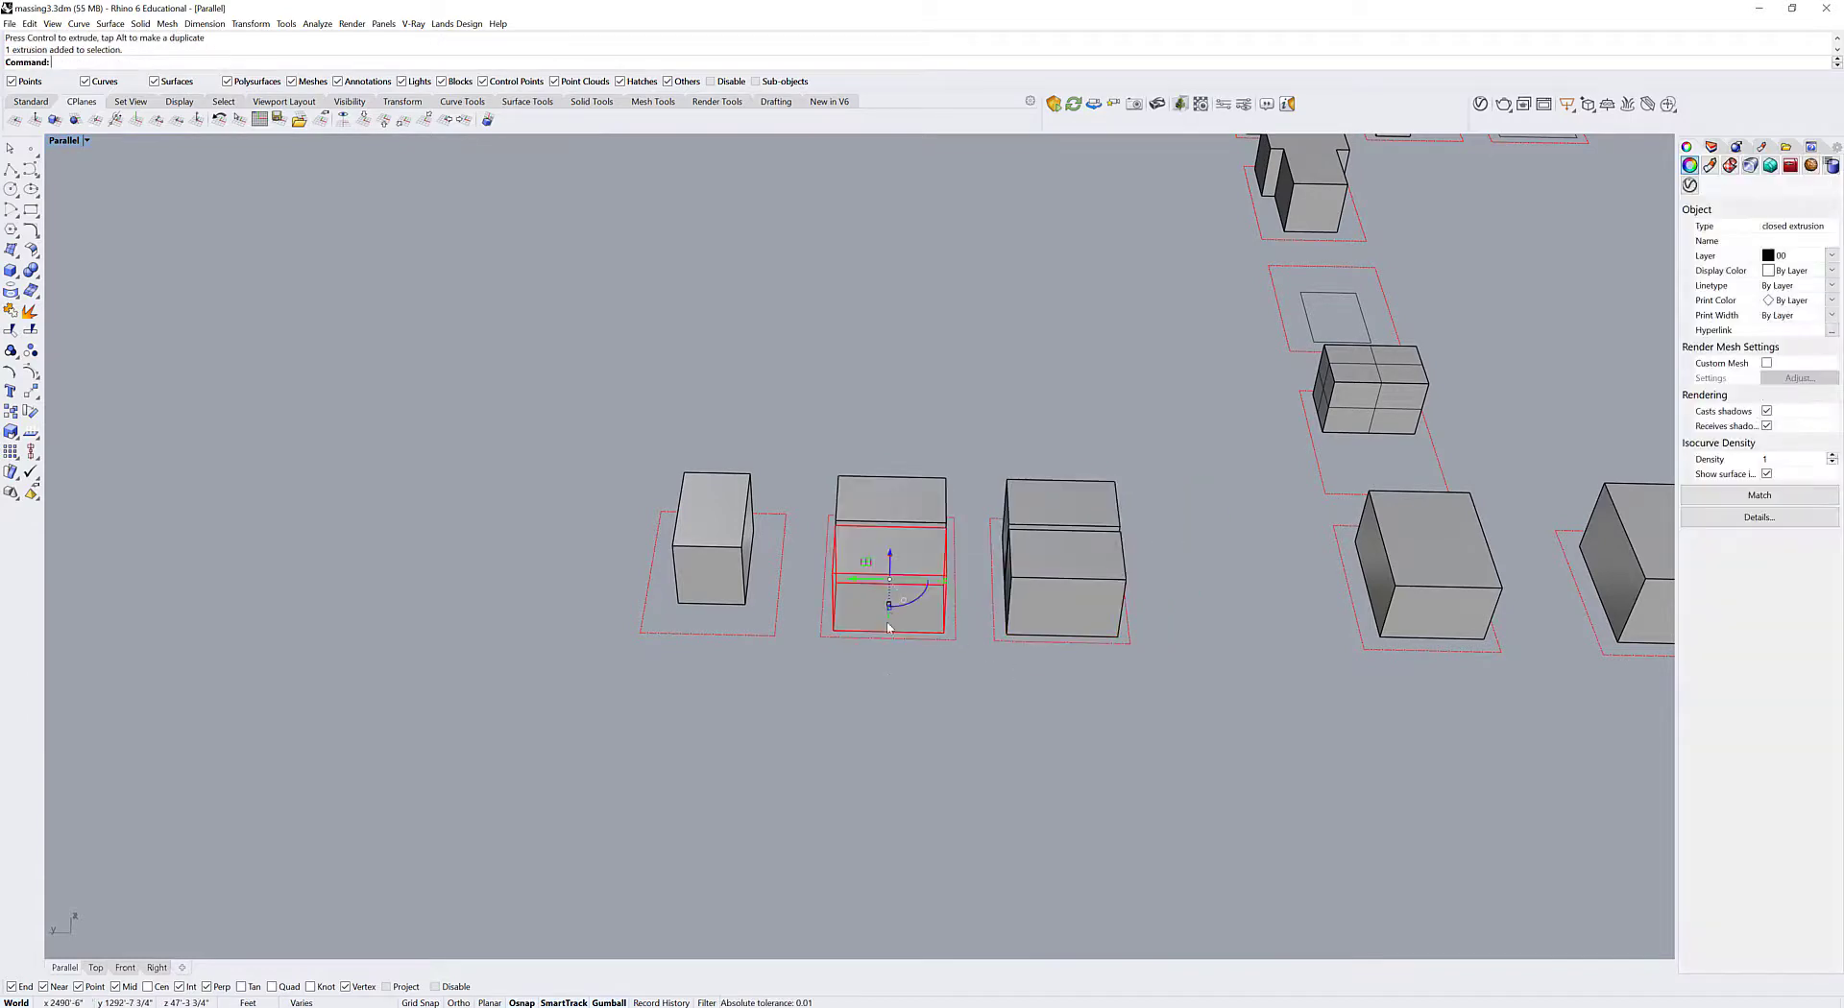
pyautogui.press('Delete')
# Duplicate the outline of the first lengthwise box to the free end of the new row.
pyautogui.moveTo(976, 740); pyautogui.dragTo(850, 618, button='right')
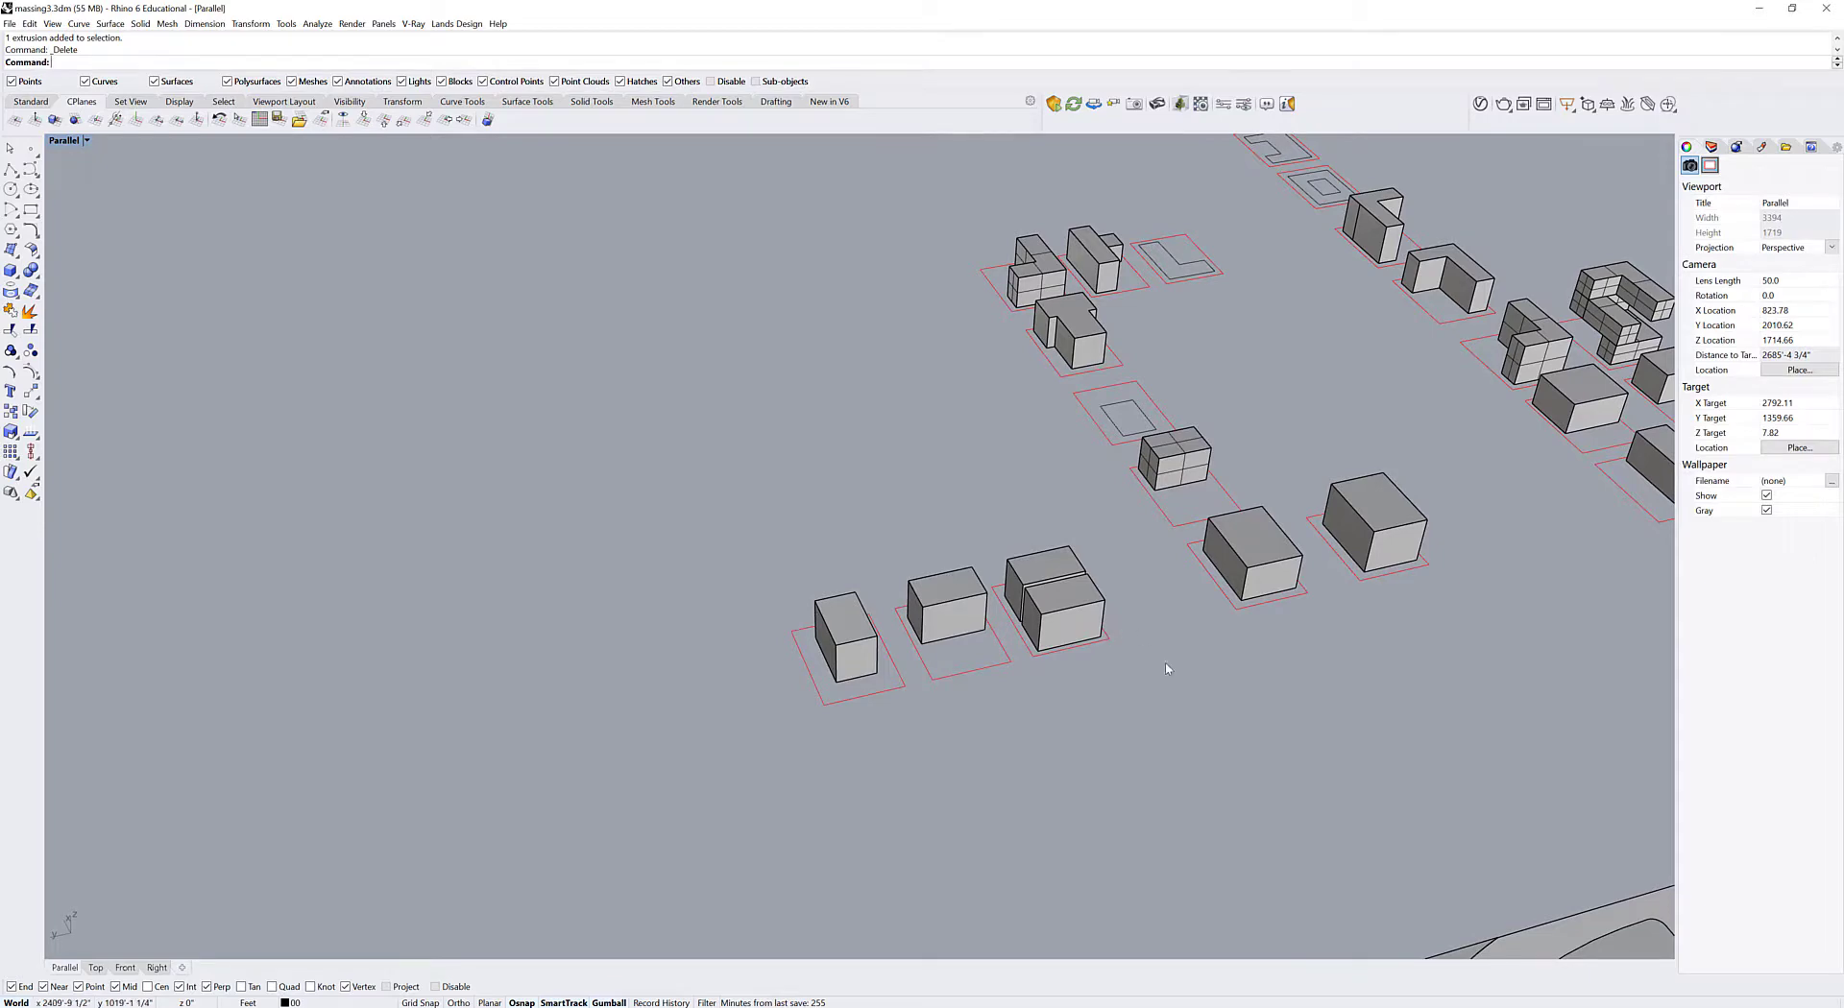
pyautogui.moveTo(710, 558); pyautogui.dragTo(687, 549, button='right')
pyautogui.click(760, 624)
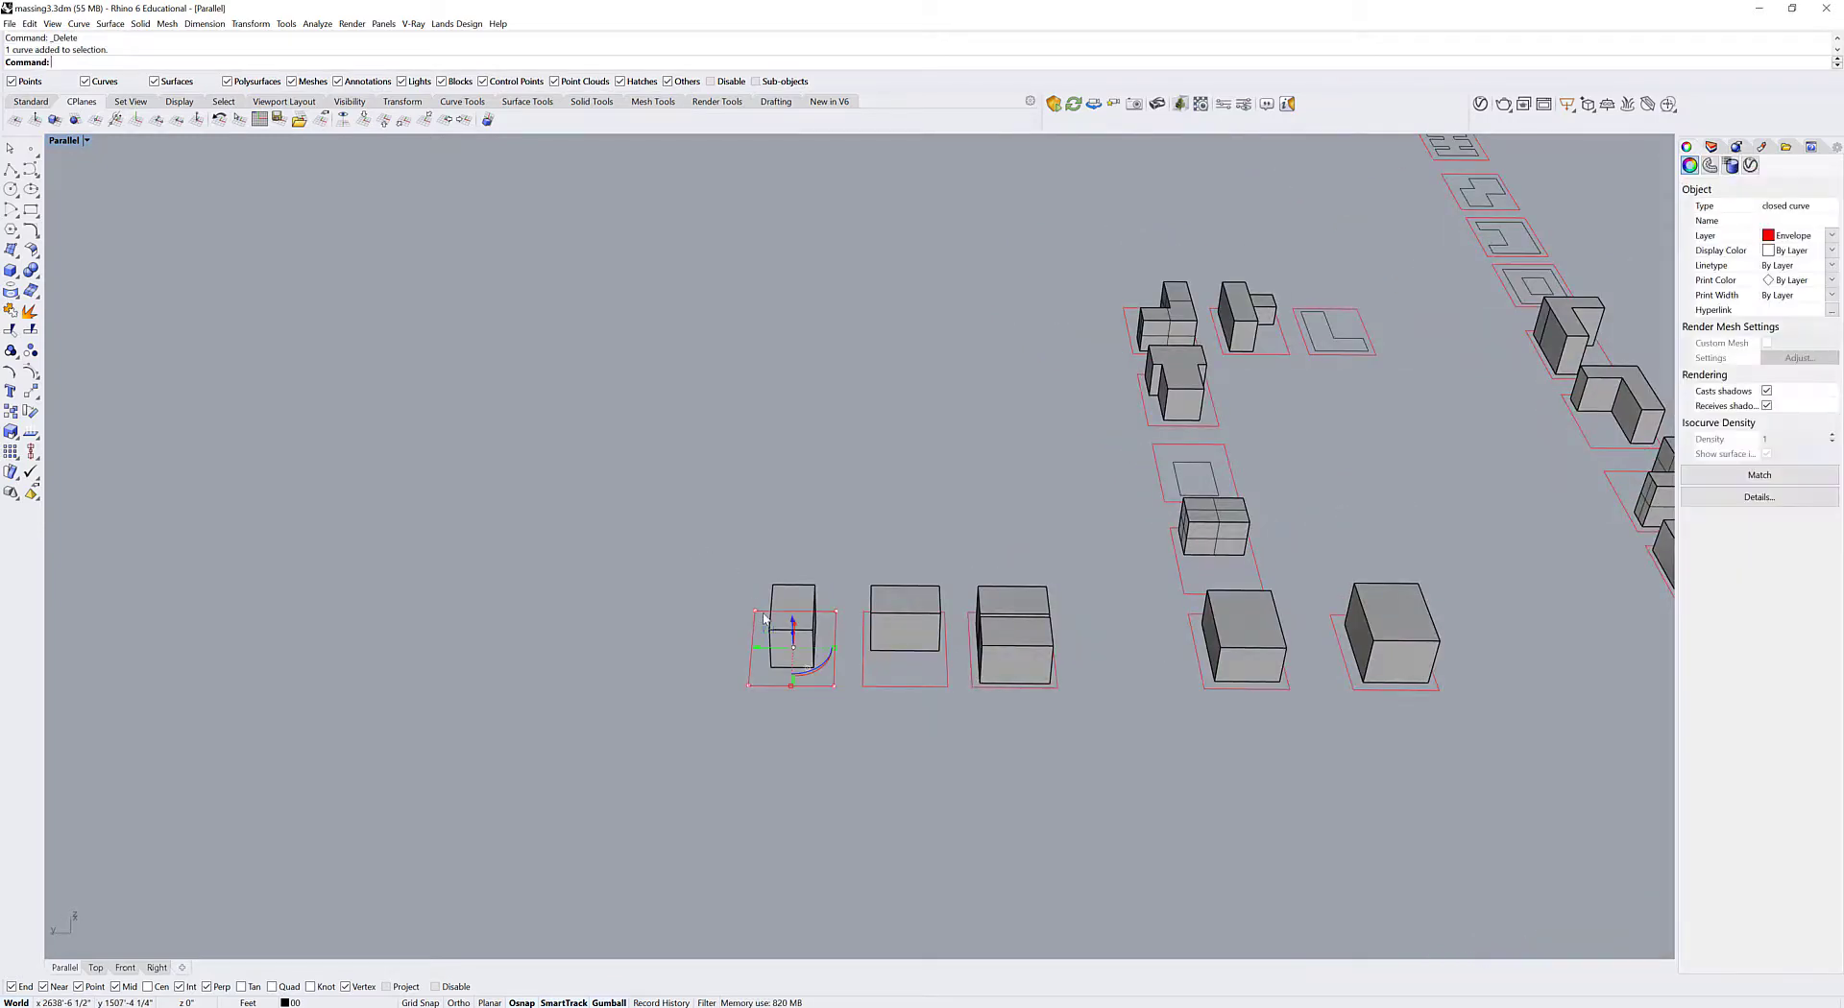
pyautogui.moveTo(807, 633); pyautogui.dragTo(833, 646, button='right')
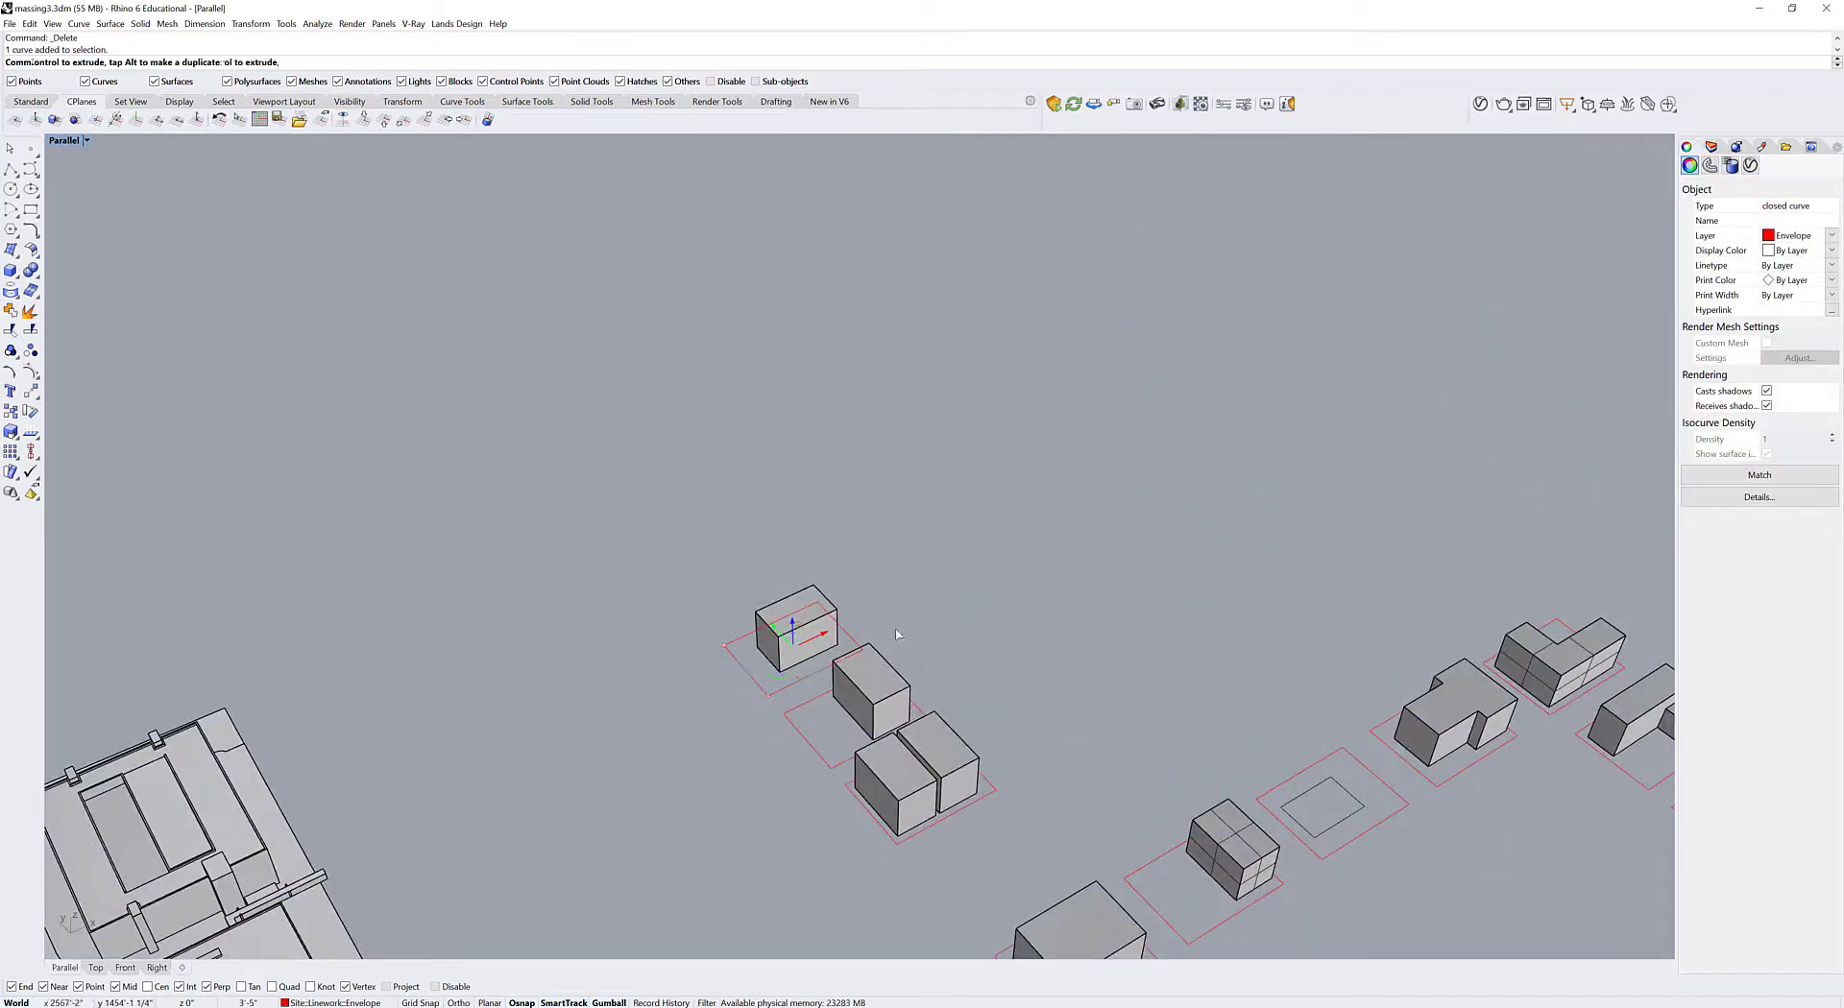
pyautogui.moveTo(837, 658); pyautogui.dragTo(958, 606)
pyautogui.click(1028, 638)
# Model a 12' high slab with the Box command inside the empty outline, nearly filling it.
pyautogui.moveTo(1029, 637); pyautogui.dragTo(806, 607, button='right')
pyautogui.scroll(6, 803, 609)
pyautogui.scroll(2, 779, 643)
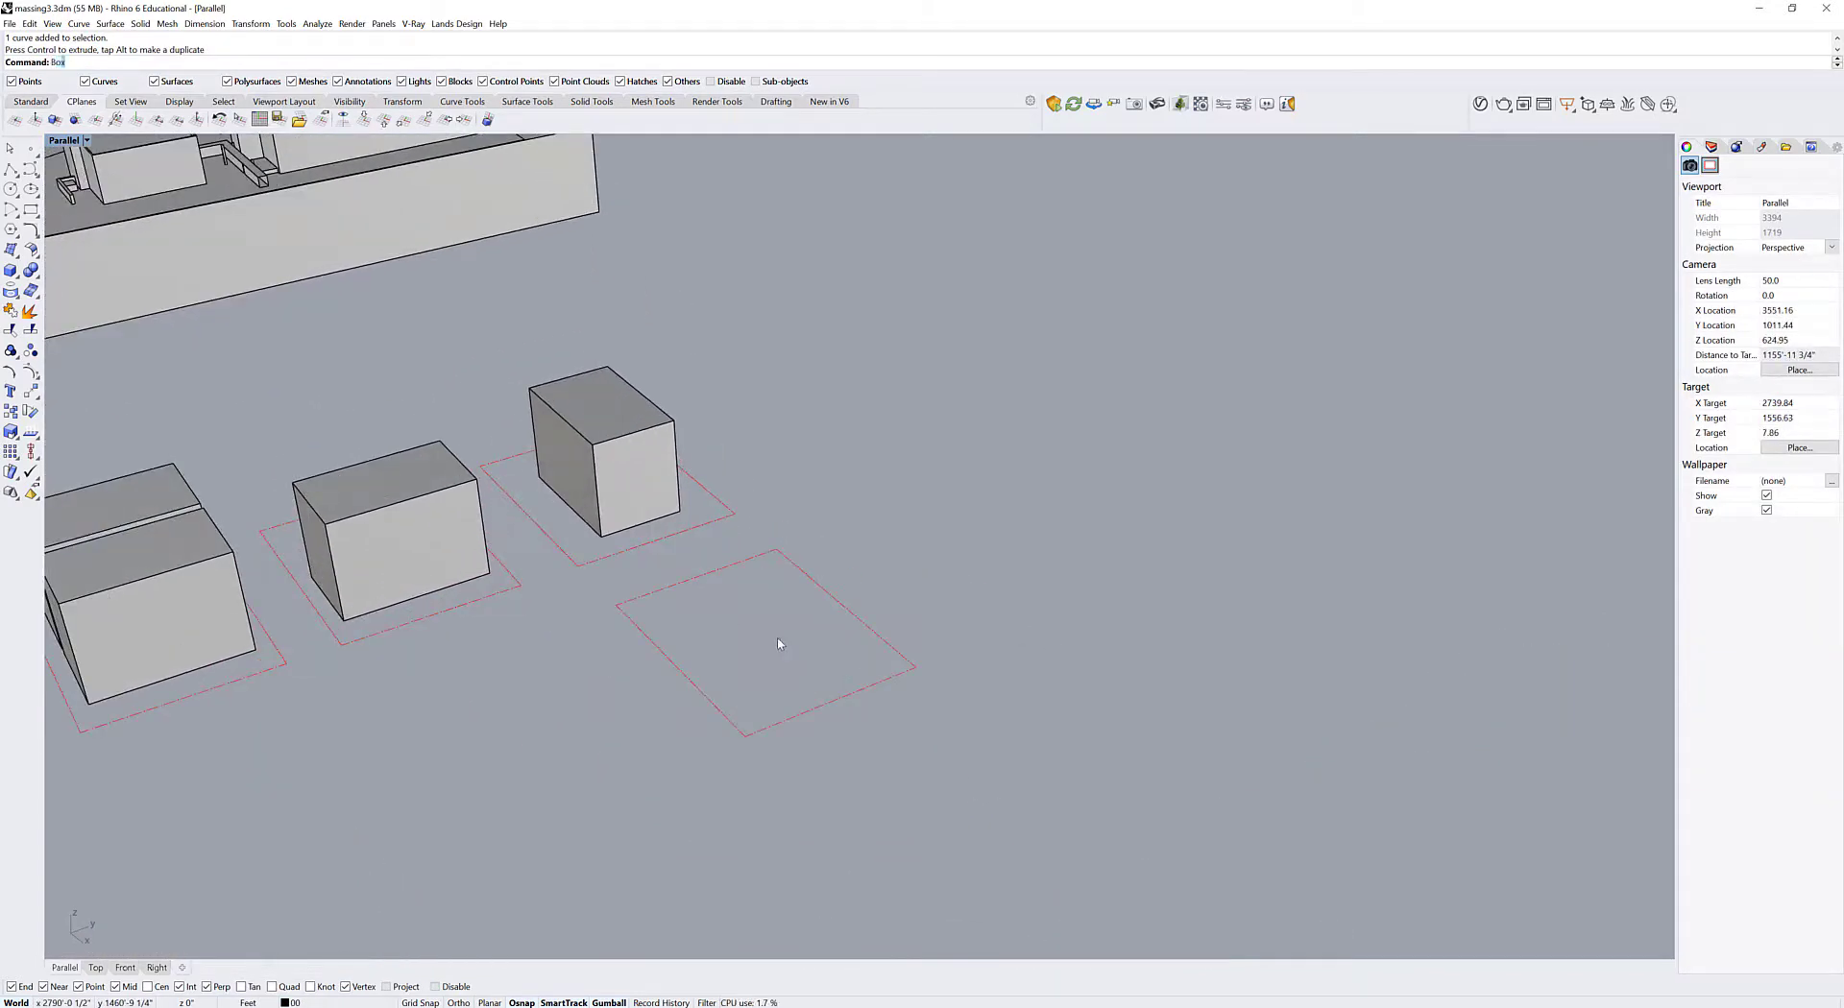
pyautogui.press('Return')
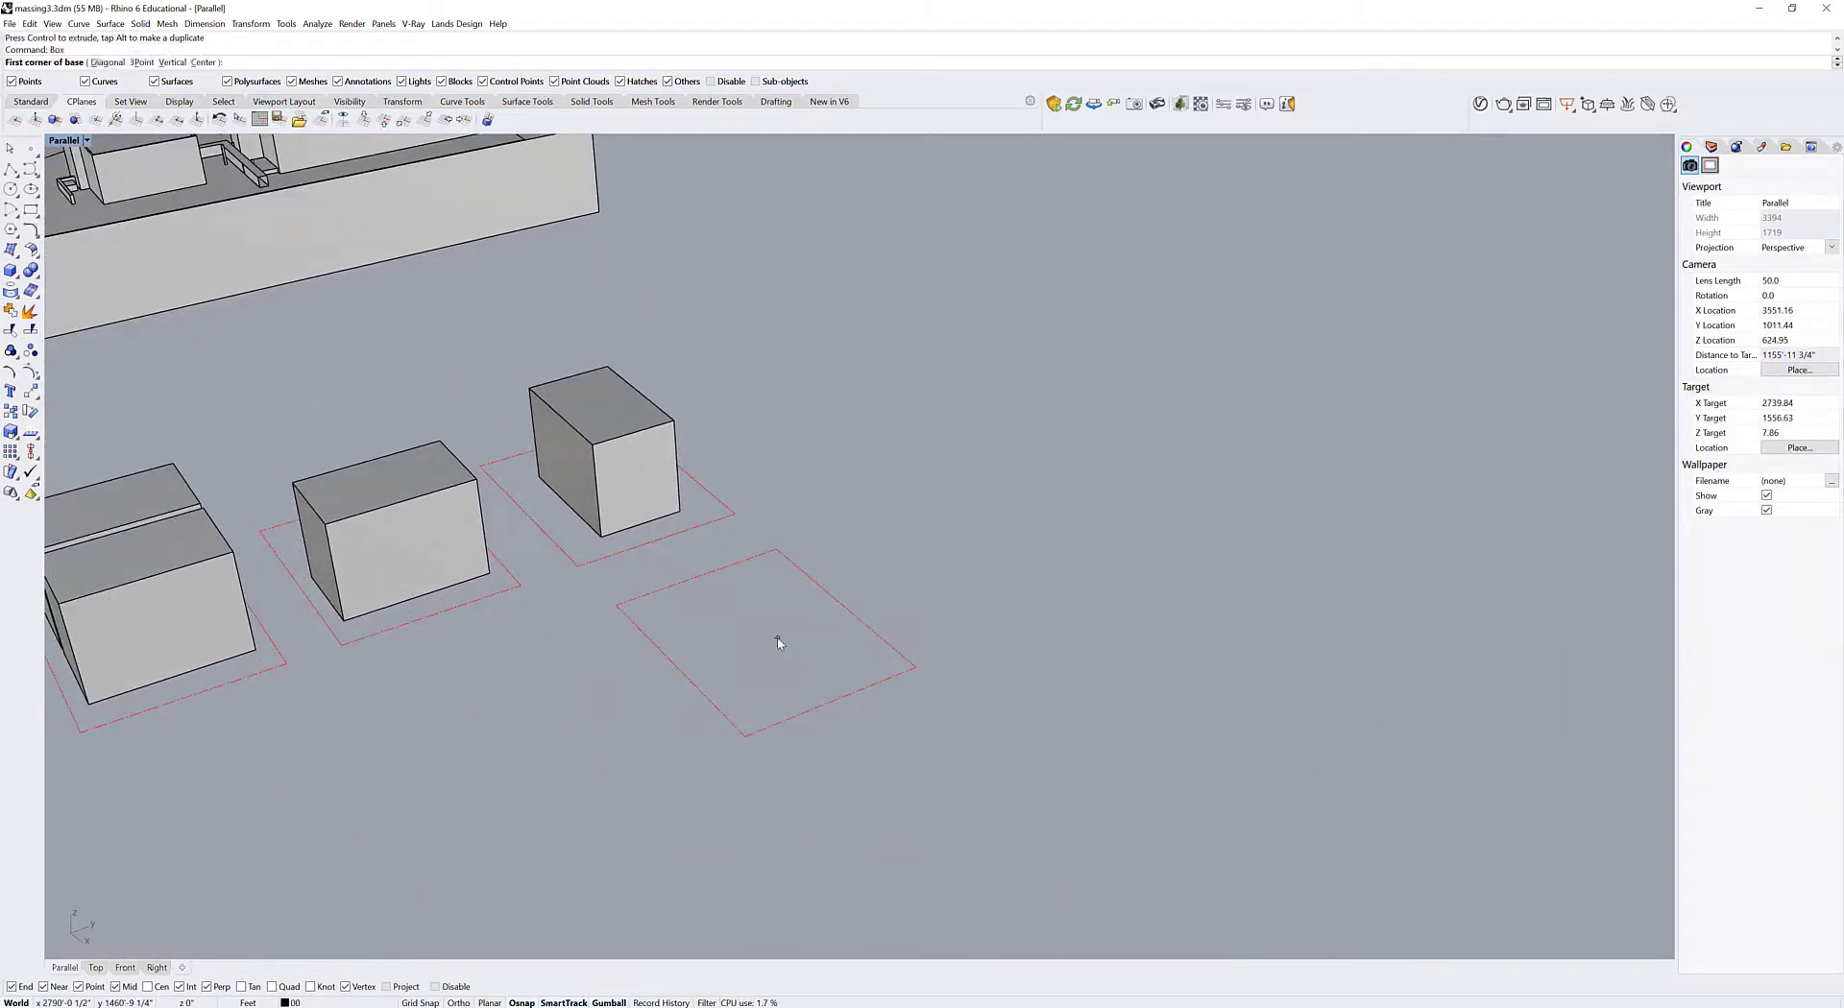
pyautogui.click(645, 612)
pyautogui.click(885, 661)
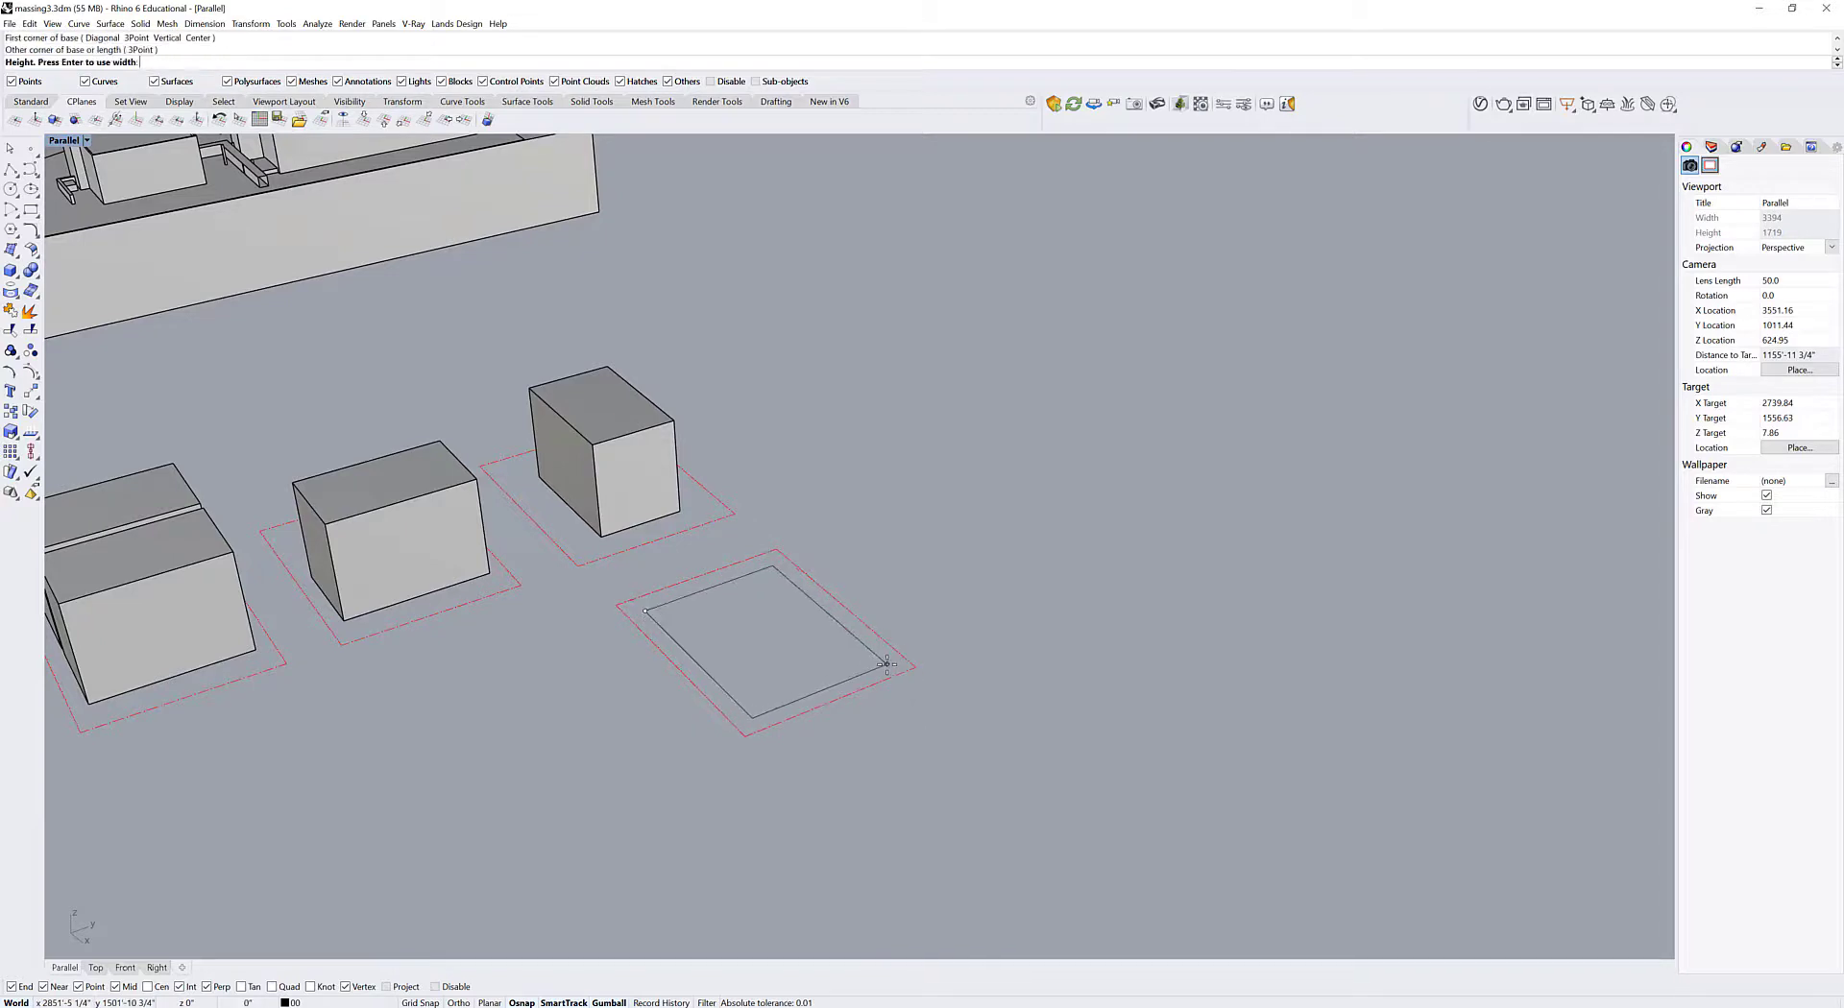
pyautogui.click(950, 644)
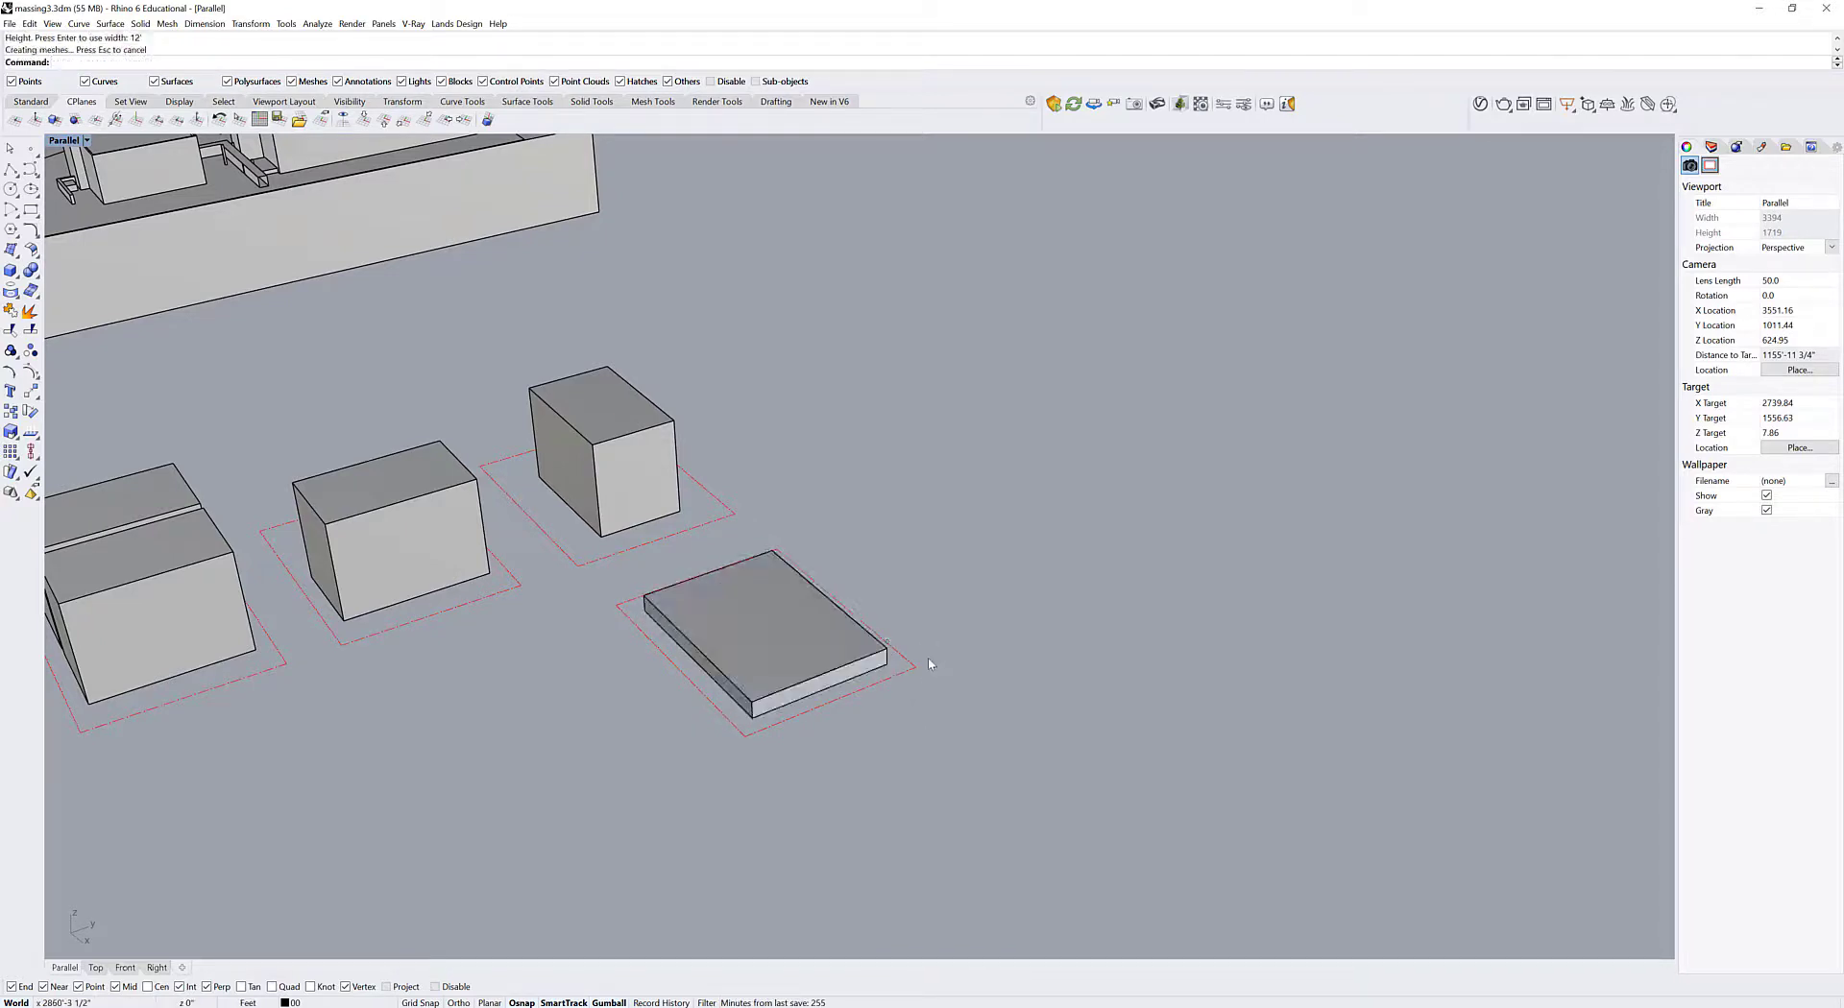
pyautogui.scroll(3, 903, 653)
pyautogui.scroll(-2, 891, 635)
pyautogui.click(850, 584)
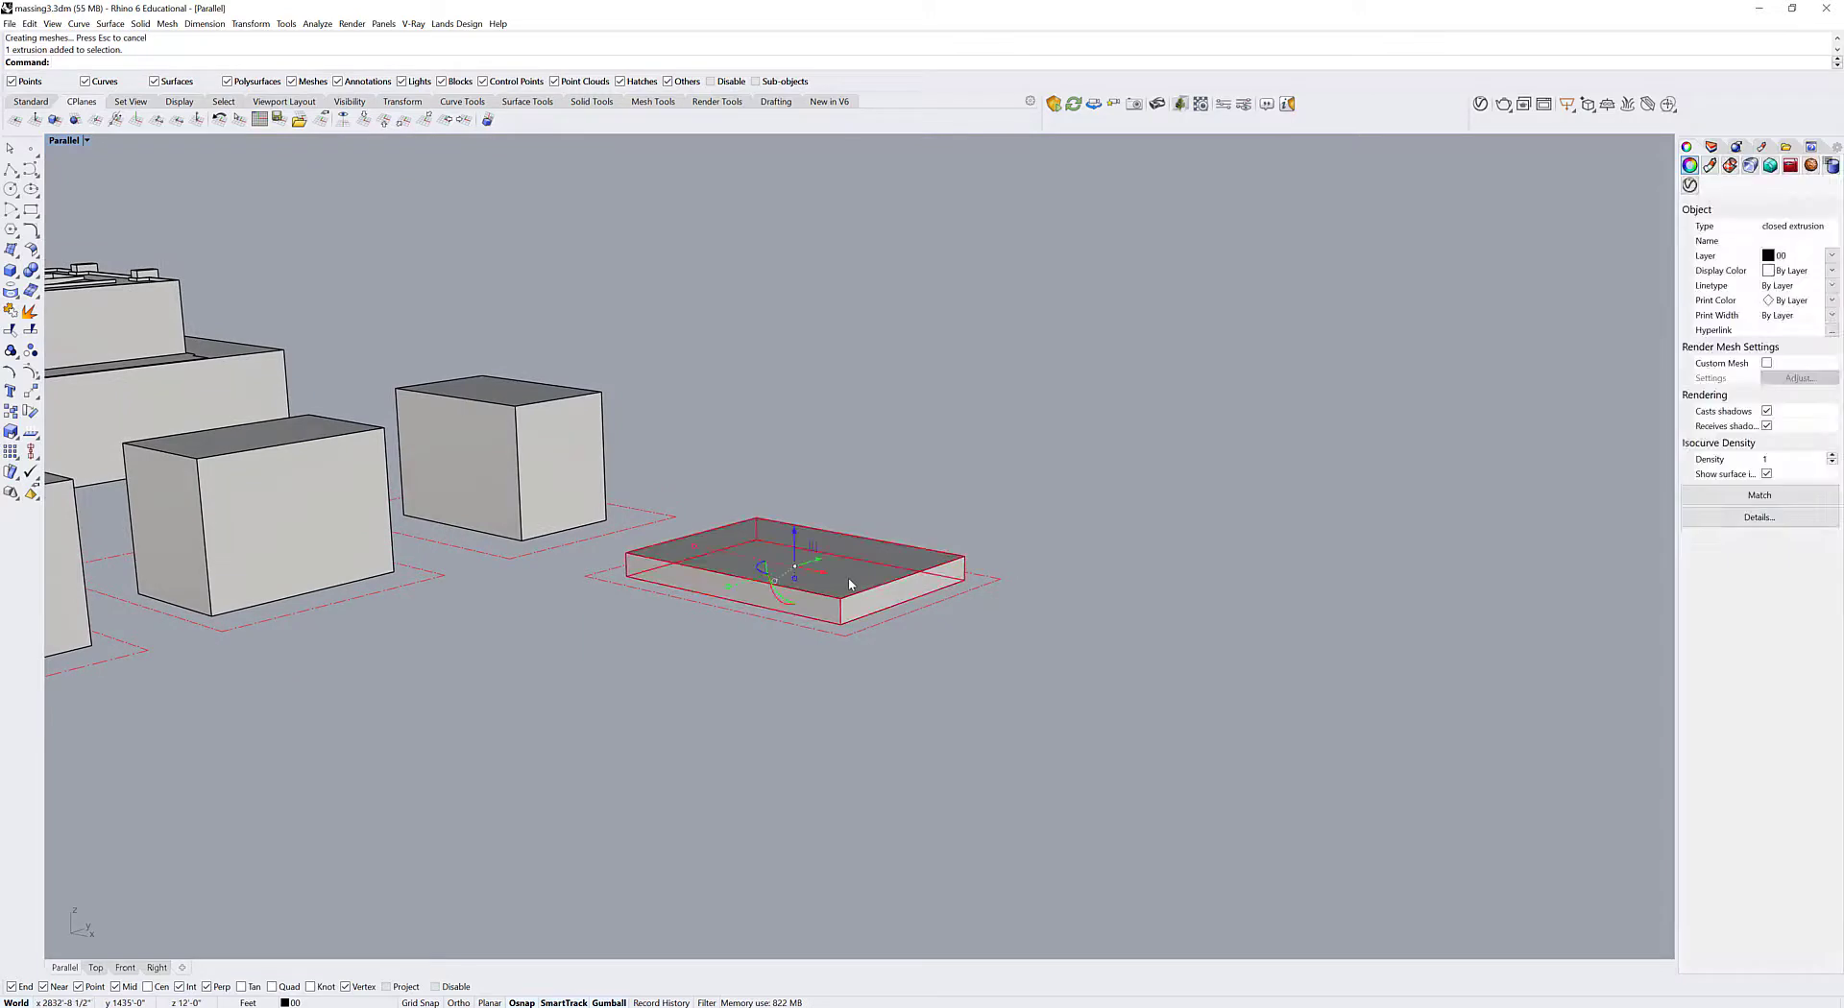
pyautogui.press('Return')
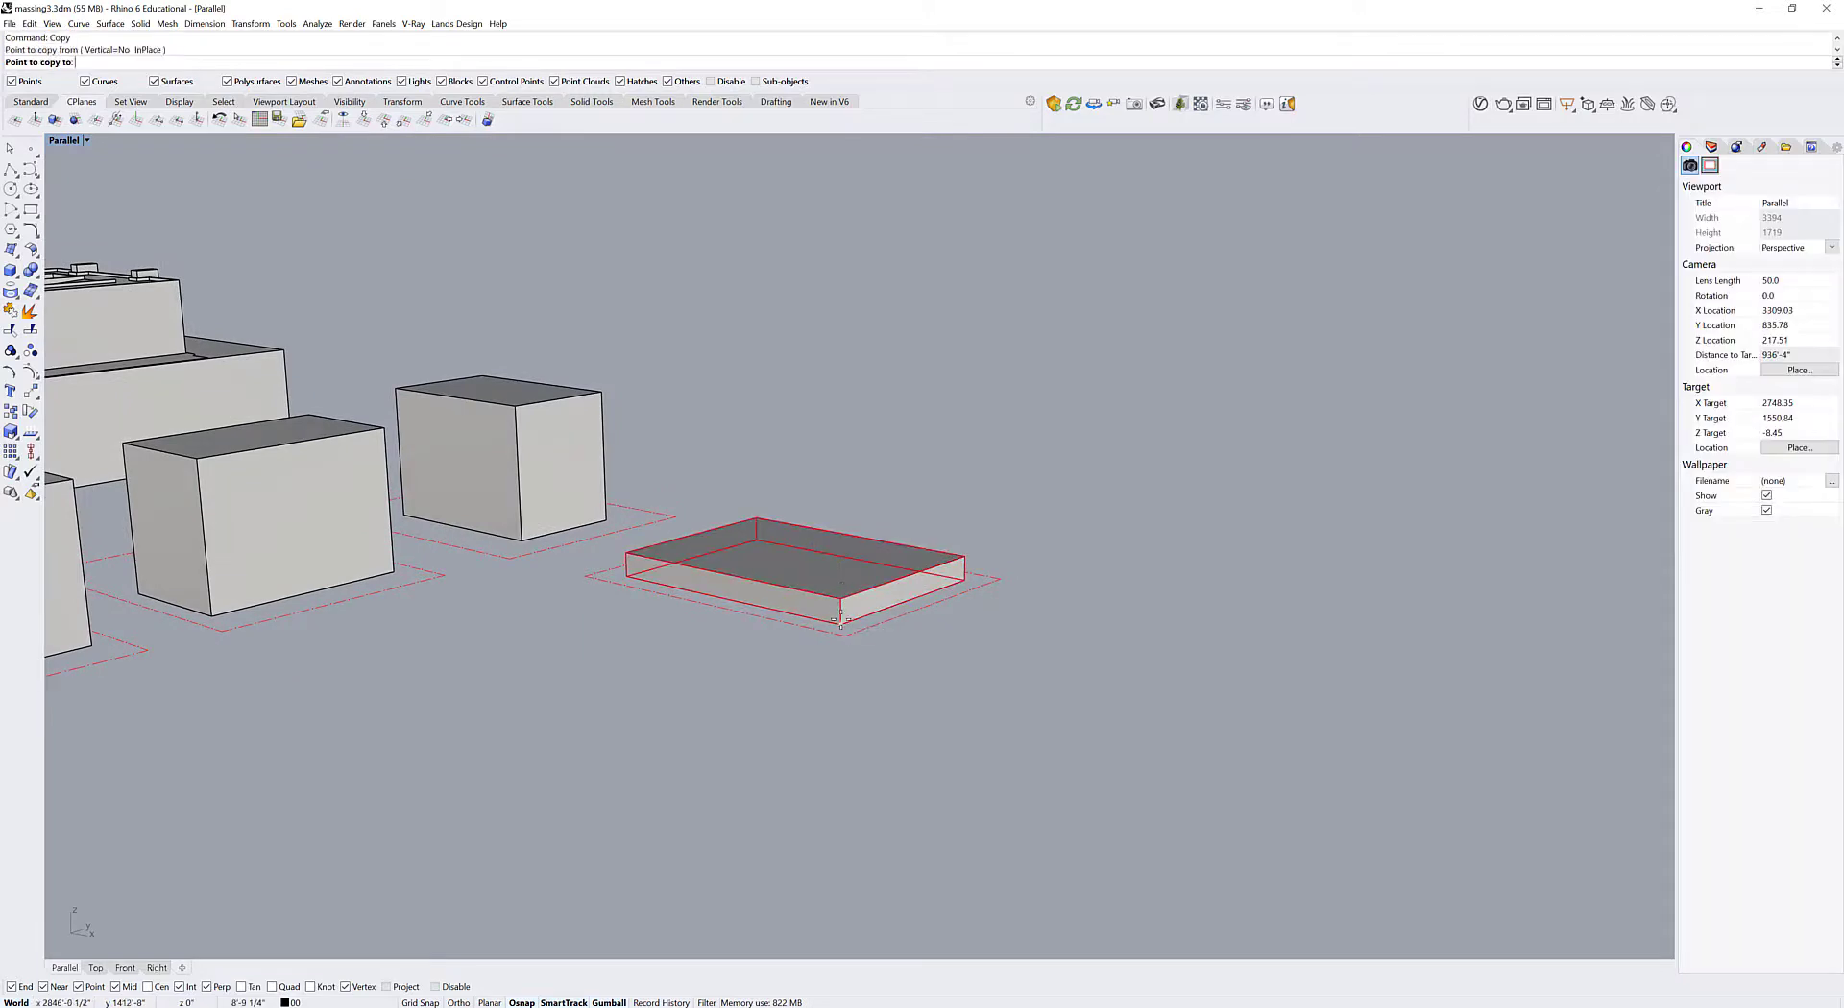
pyautogui.click(841, 588)
pyautogui.press('Escape')
pyautogui.hotkey('ctrl', 'z')
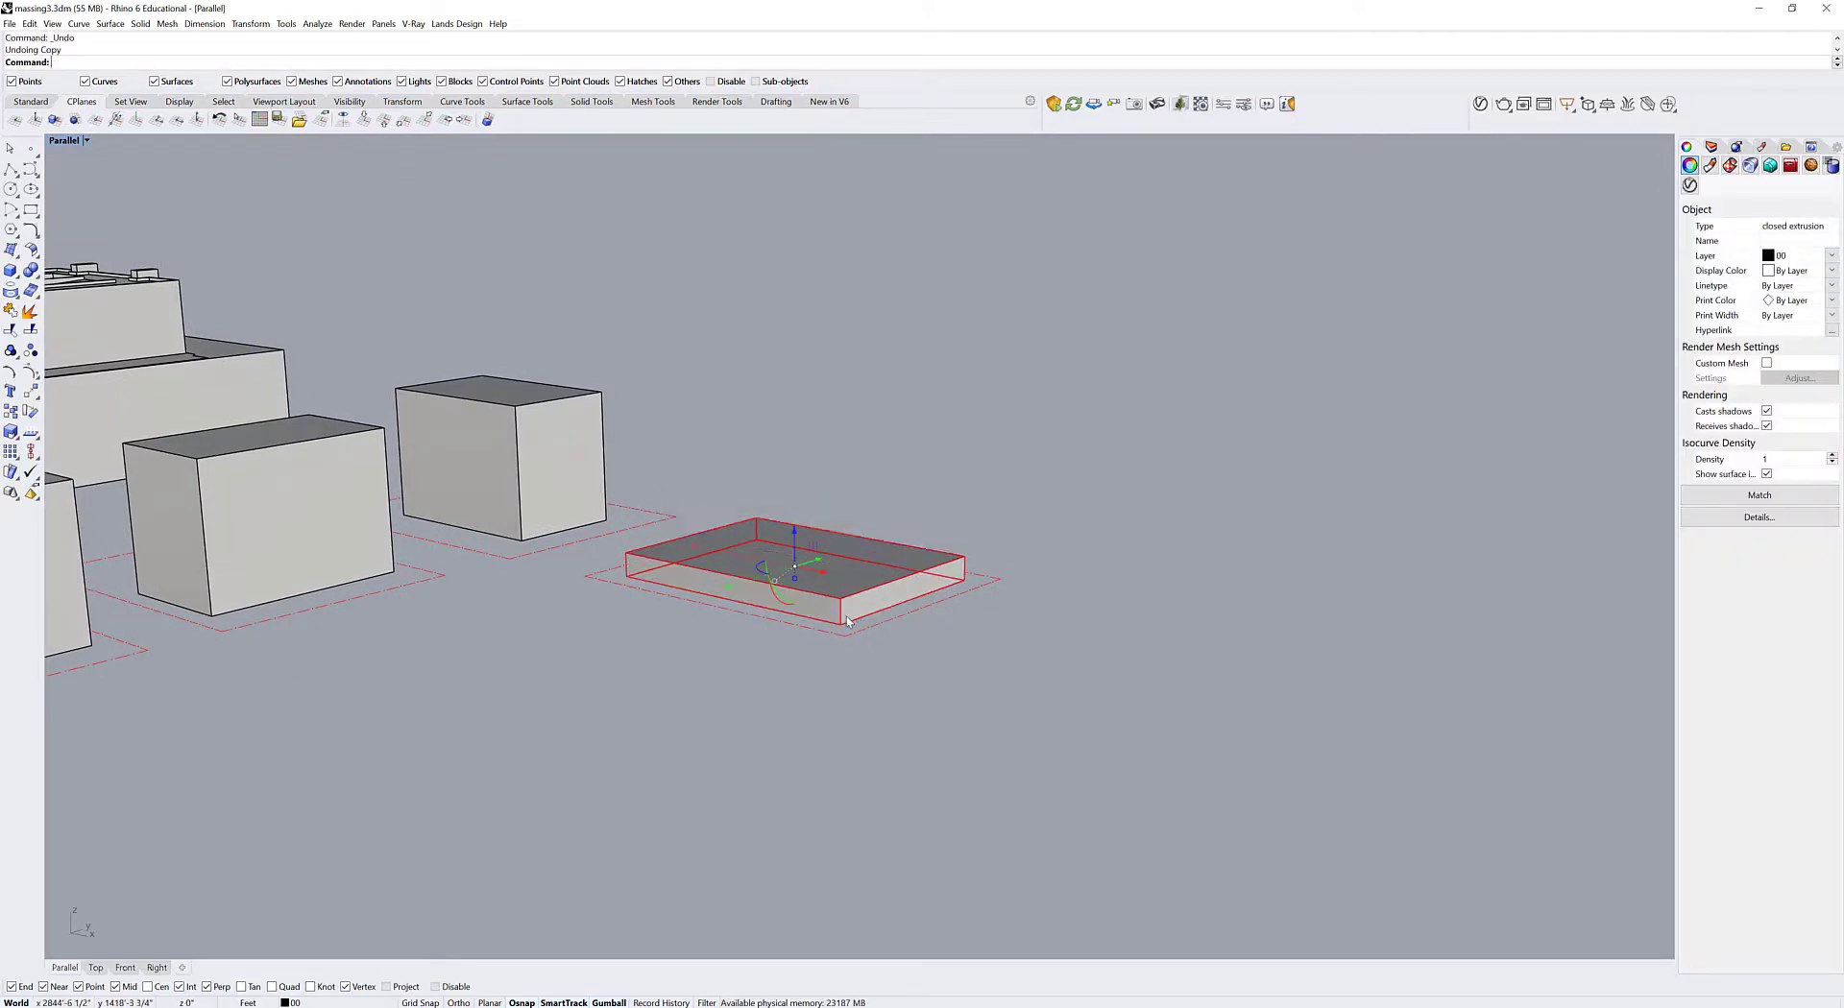
# Copy the slab upward three times, corner to corner, to form a four-level stack.
pyautogui.press('Return')
pyautogui.click(841, 624)
pyautogui.click(841, 598)
pyautogui.click(841, 572)
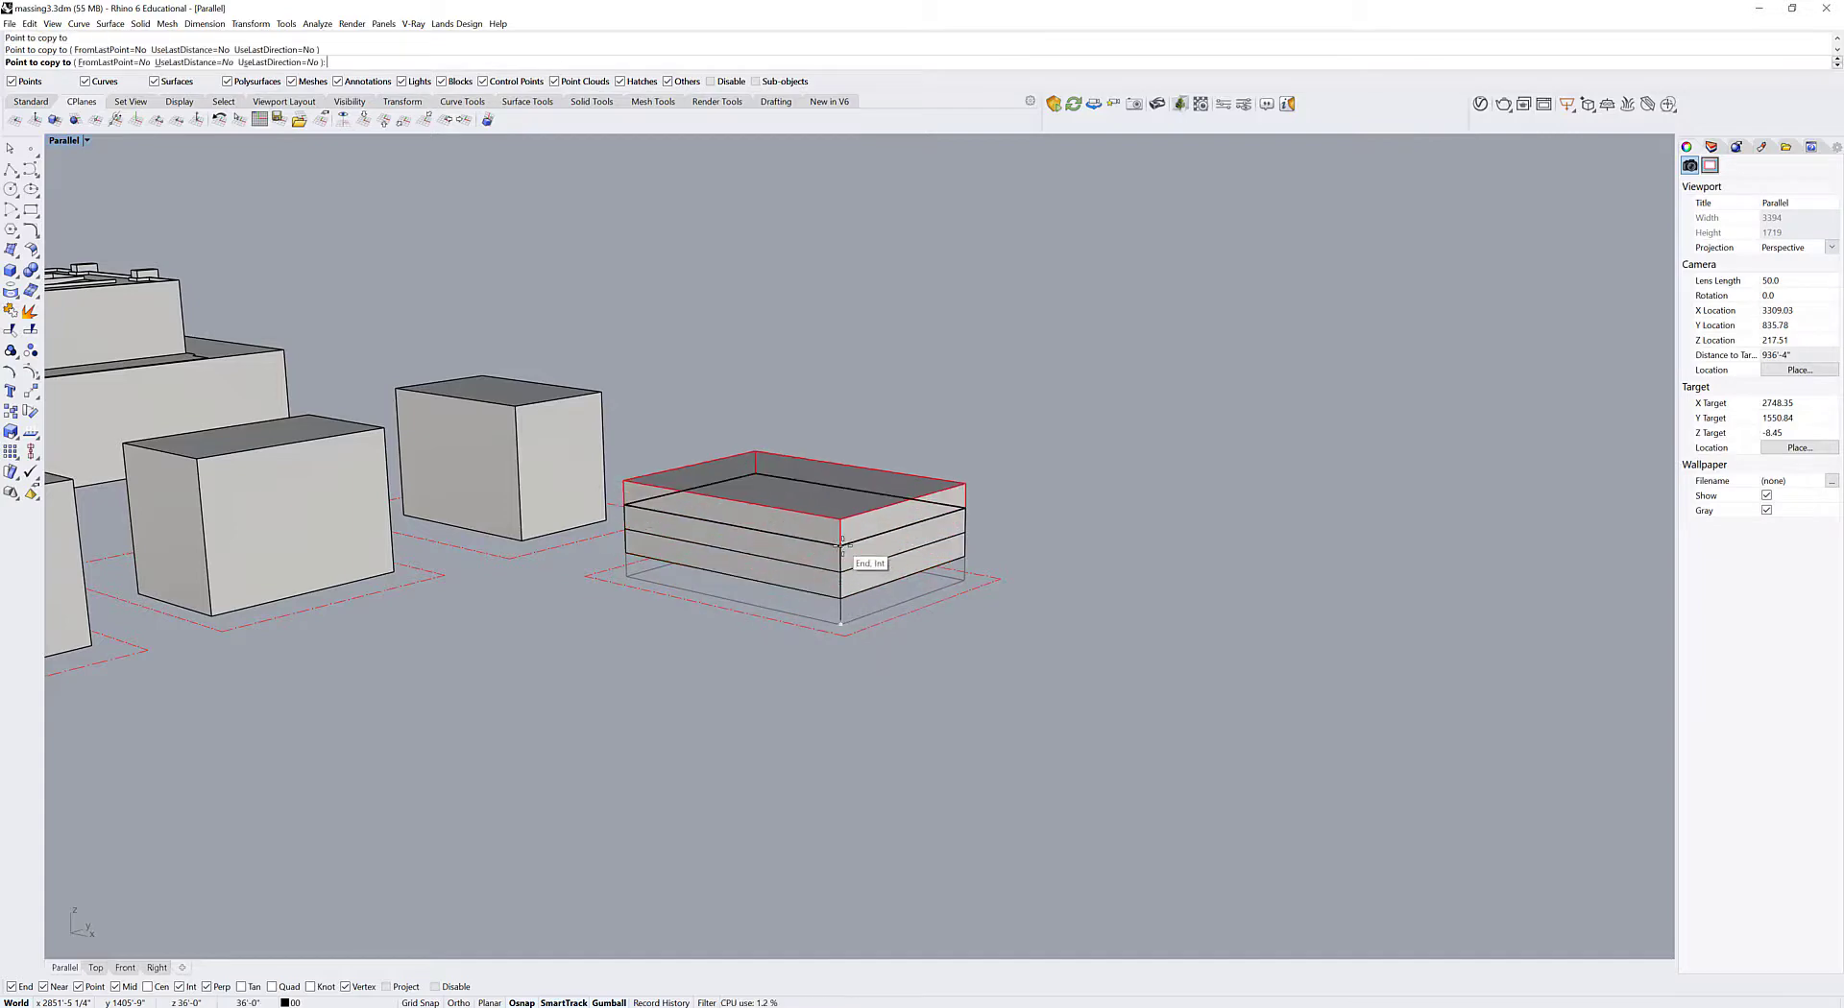
pyautogui.click(842, 546)
pyautogui.press('Escape')
# Scale the second slab from the bottom inward in both horizontal directions so that it is recessed in the stack.
pyautogui.moveTo(910, 613); pyautogui.dragTo(946, 581, button='right')
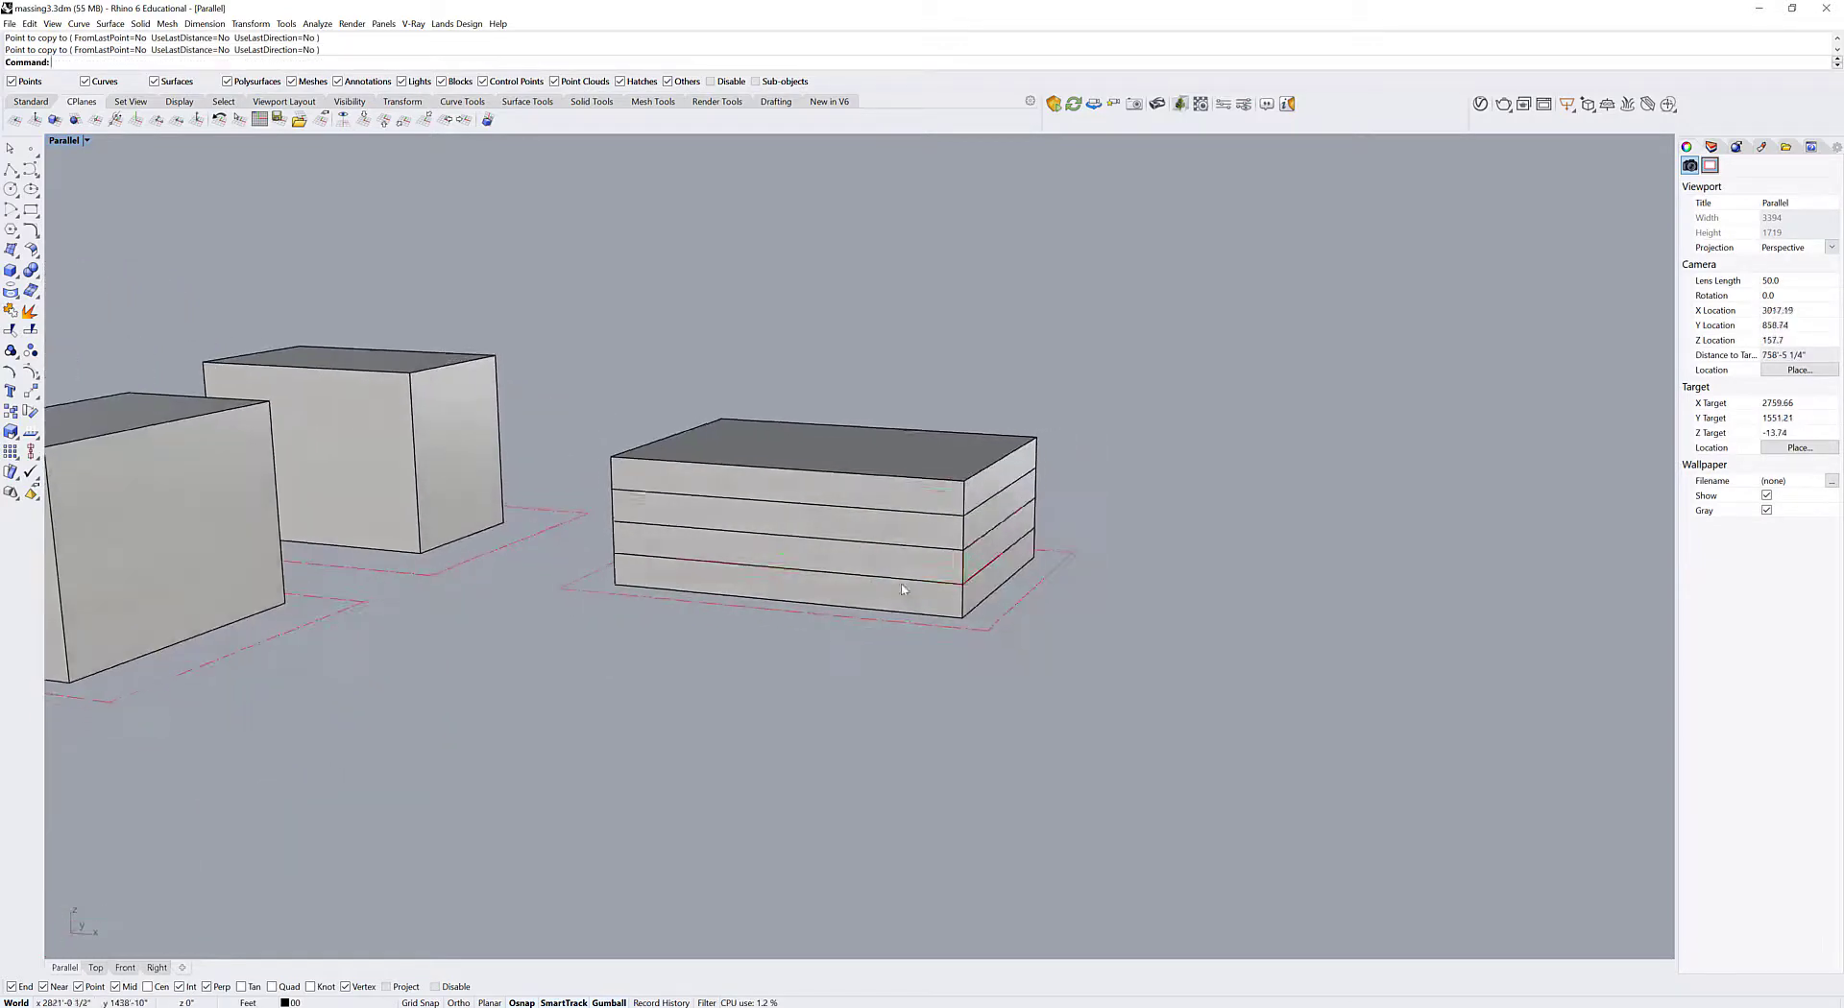
pyautogui.click(938, 570)
pyautogui.moveTo(671, 514); pyautogui.dragTo(691, 518)
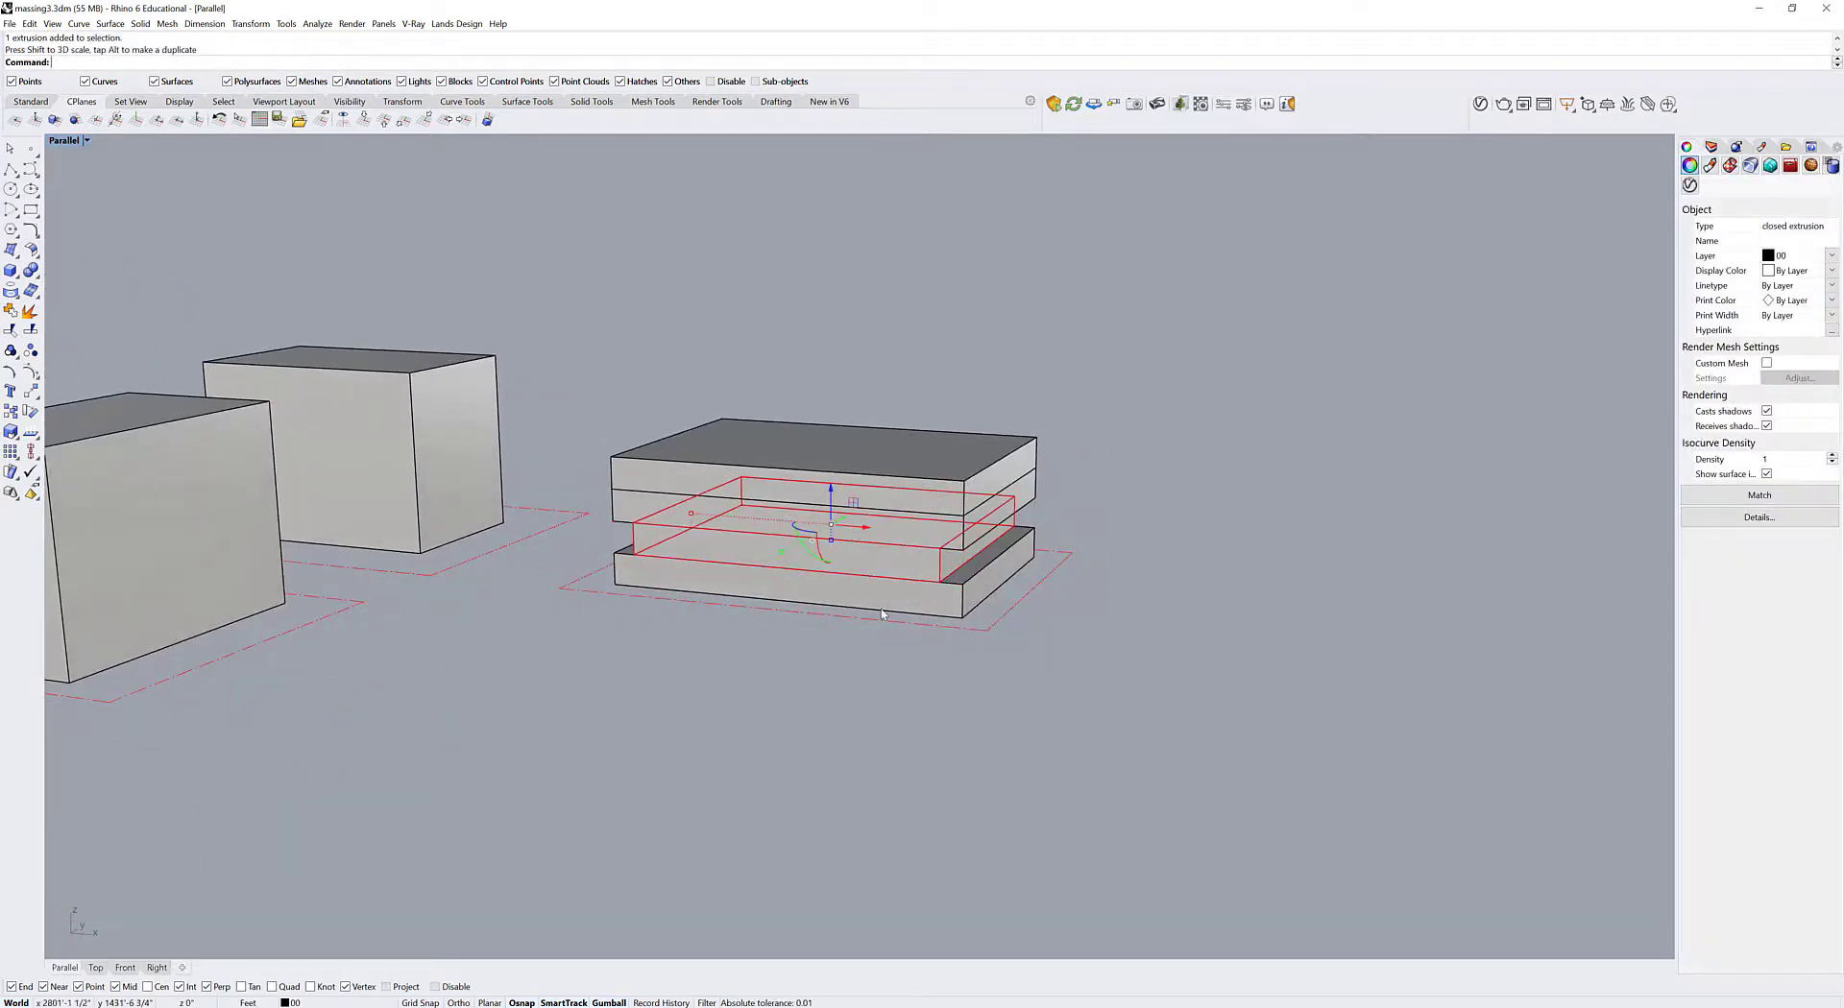
pyautogui.moveTo(696, 534); pyautogui.dragTo(812, 583, button='right')
pyautogui.press('Escape')
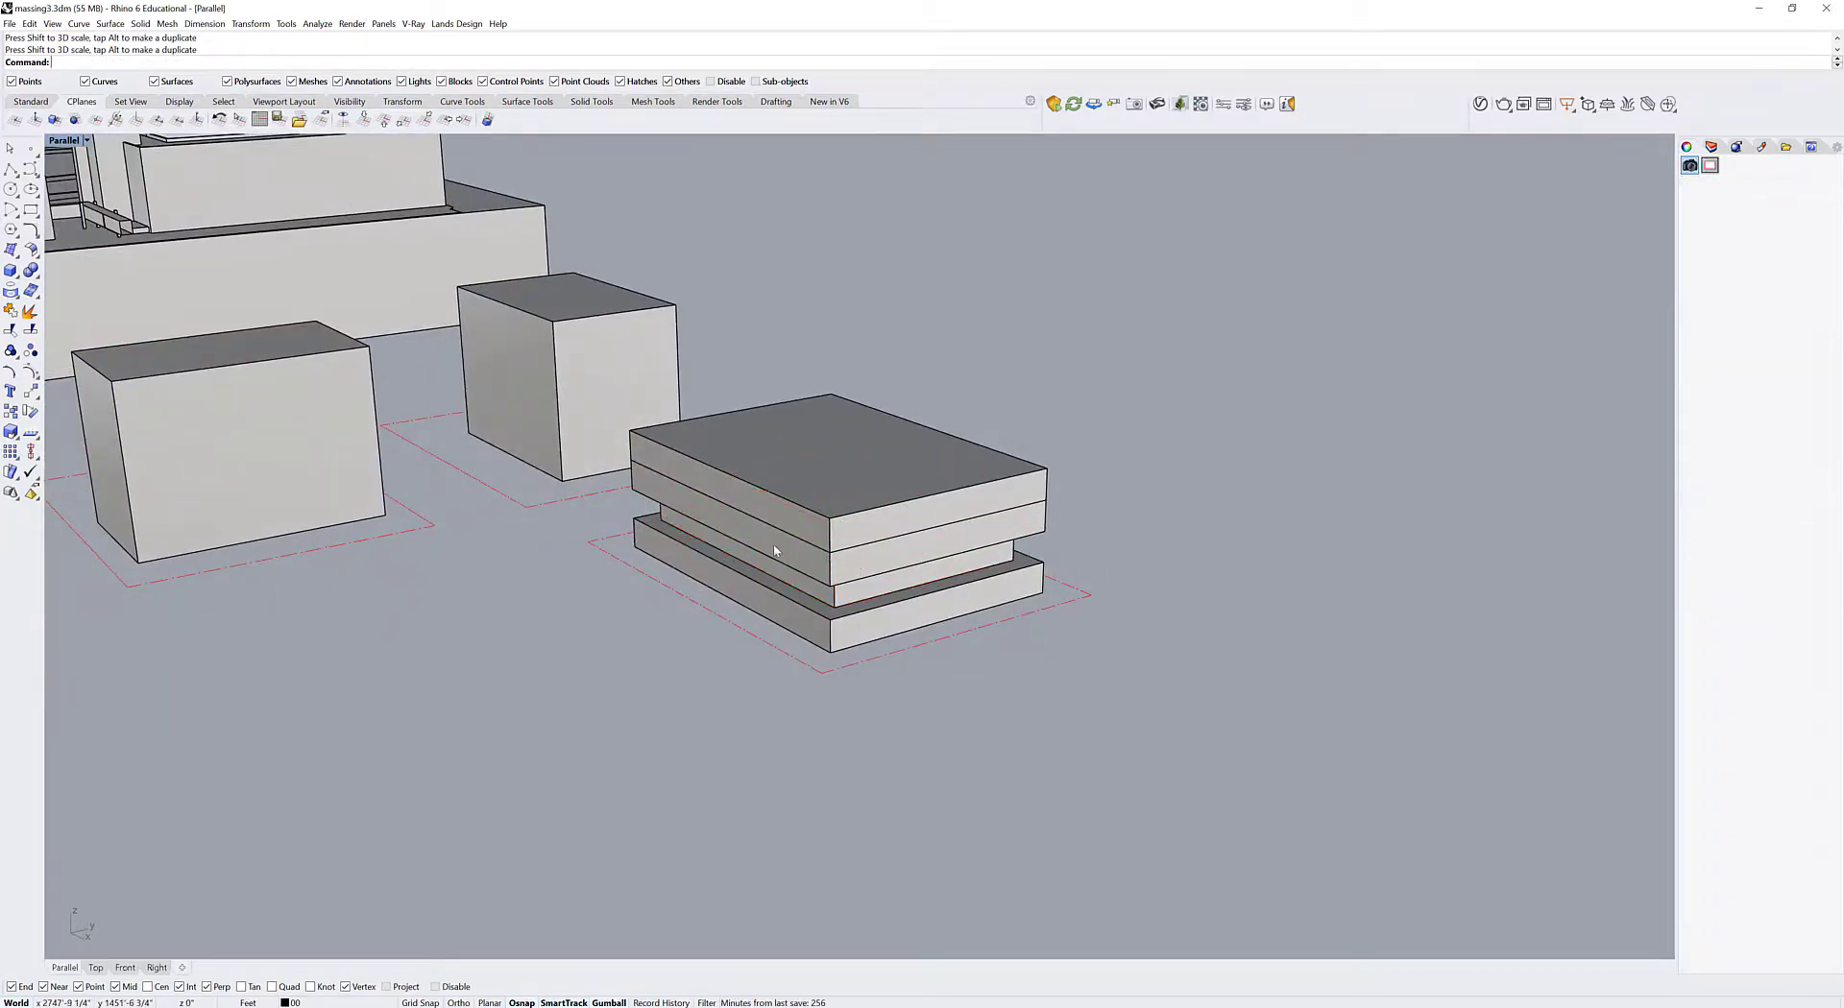
# Shift the top slab slightly sideways so that it overhangs the slab below.
pyautogui.click(760, 487)
pyautogui.moveTo(853, 462); pyautogui.dragTo(869, 460)
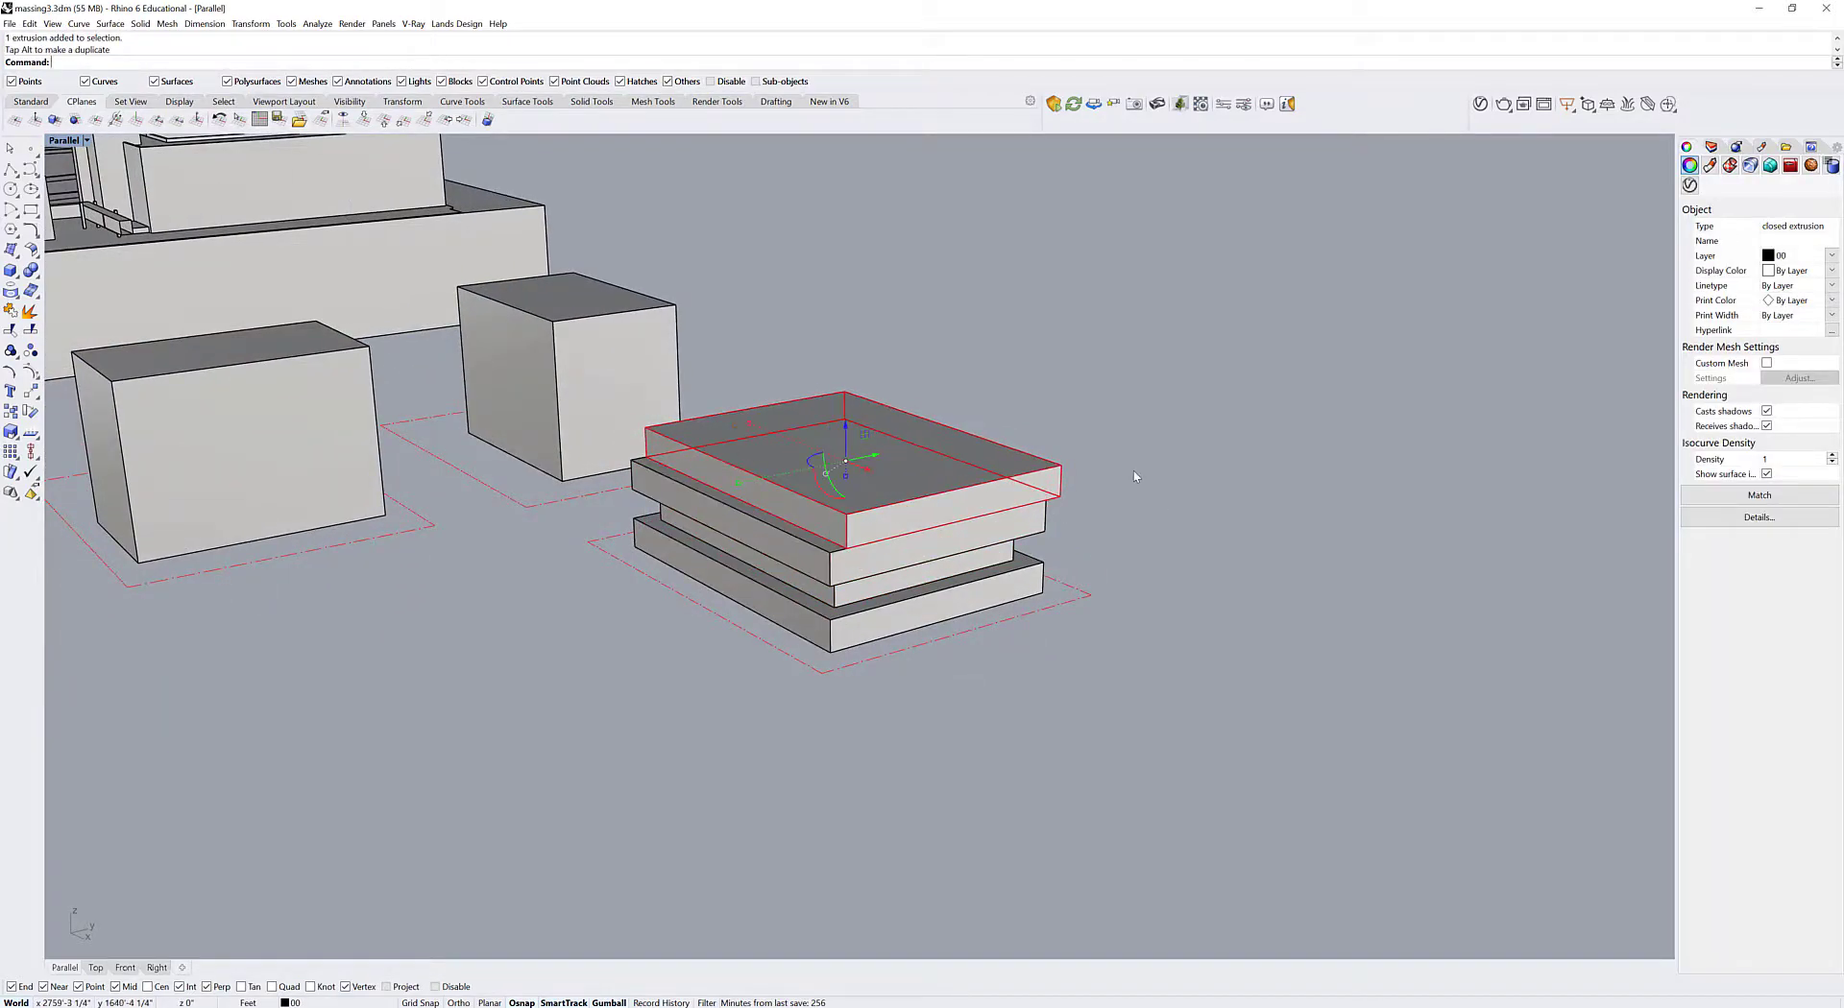
pyautogui.click(1136, 477)
# Duplicate the outline under the stacked slabs into the empty space beside the stack.
pyautogui.moveTo(1133, 480); pyautogui.dragTo(968, 572, button='right')
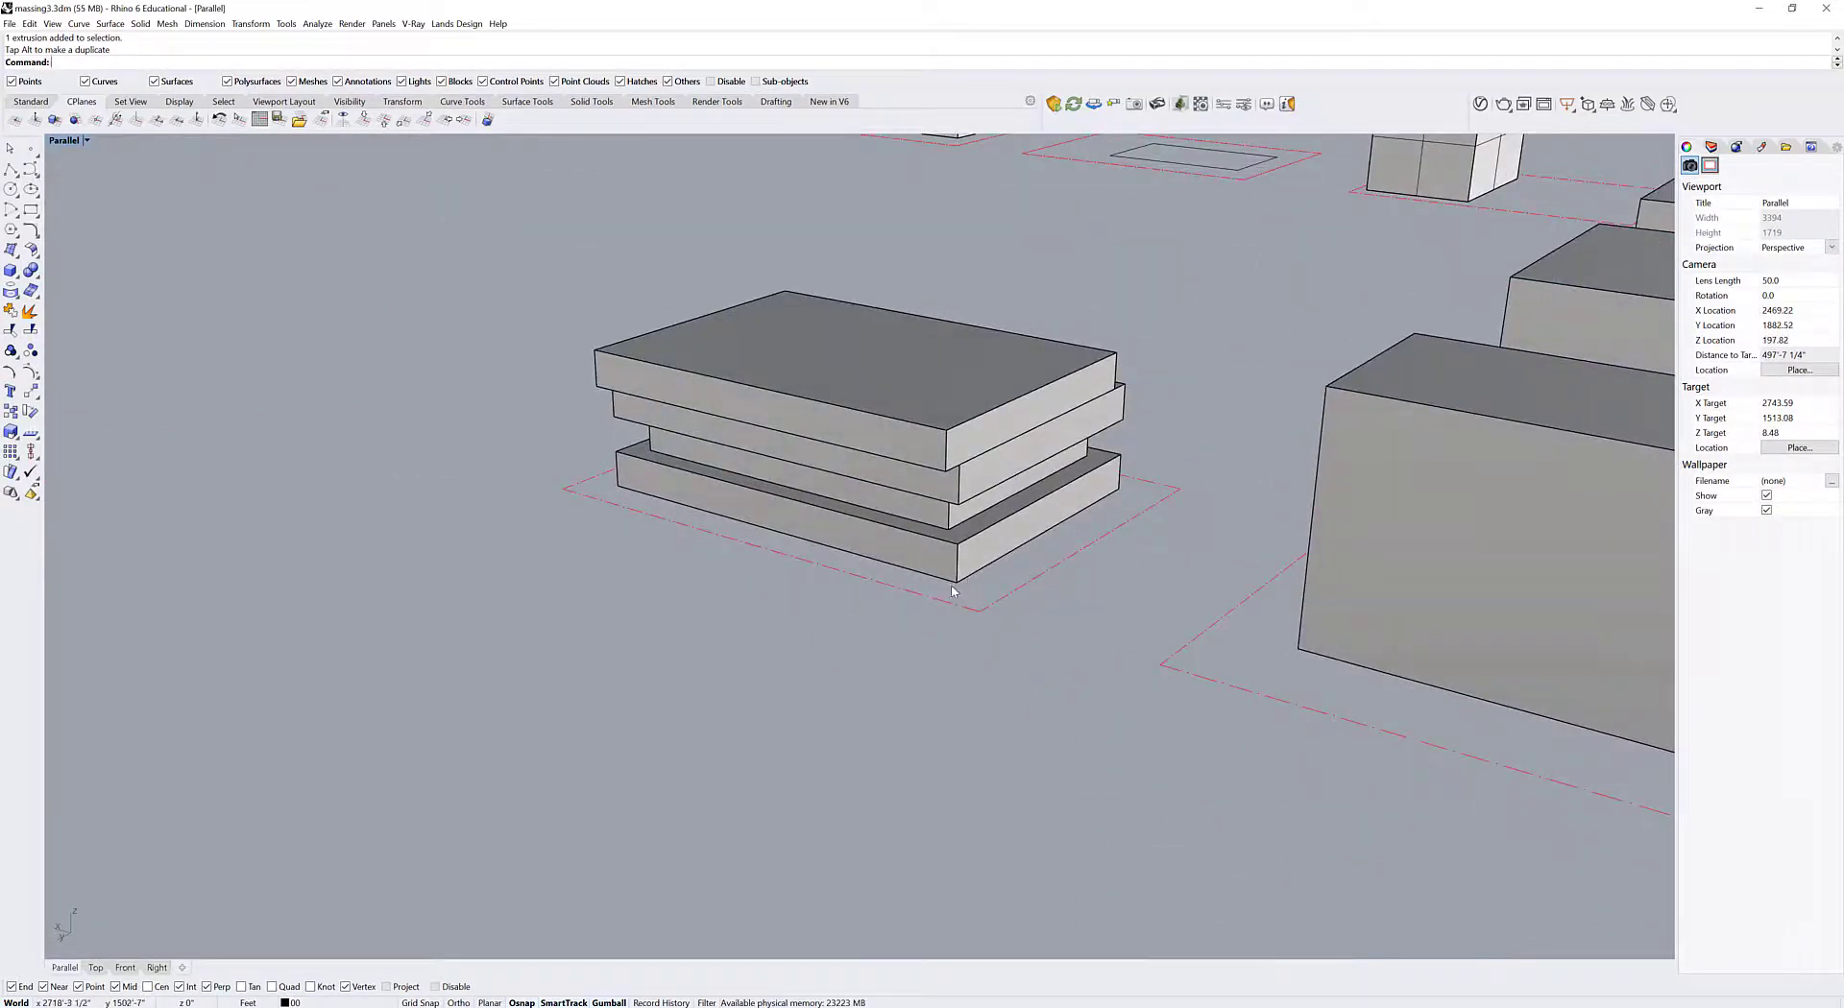
pyautogui.click(958, 609)
pyautogui.scroll(-3, 956, 640)
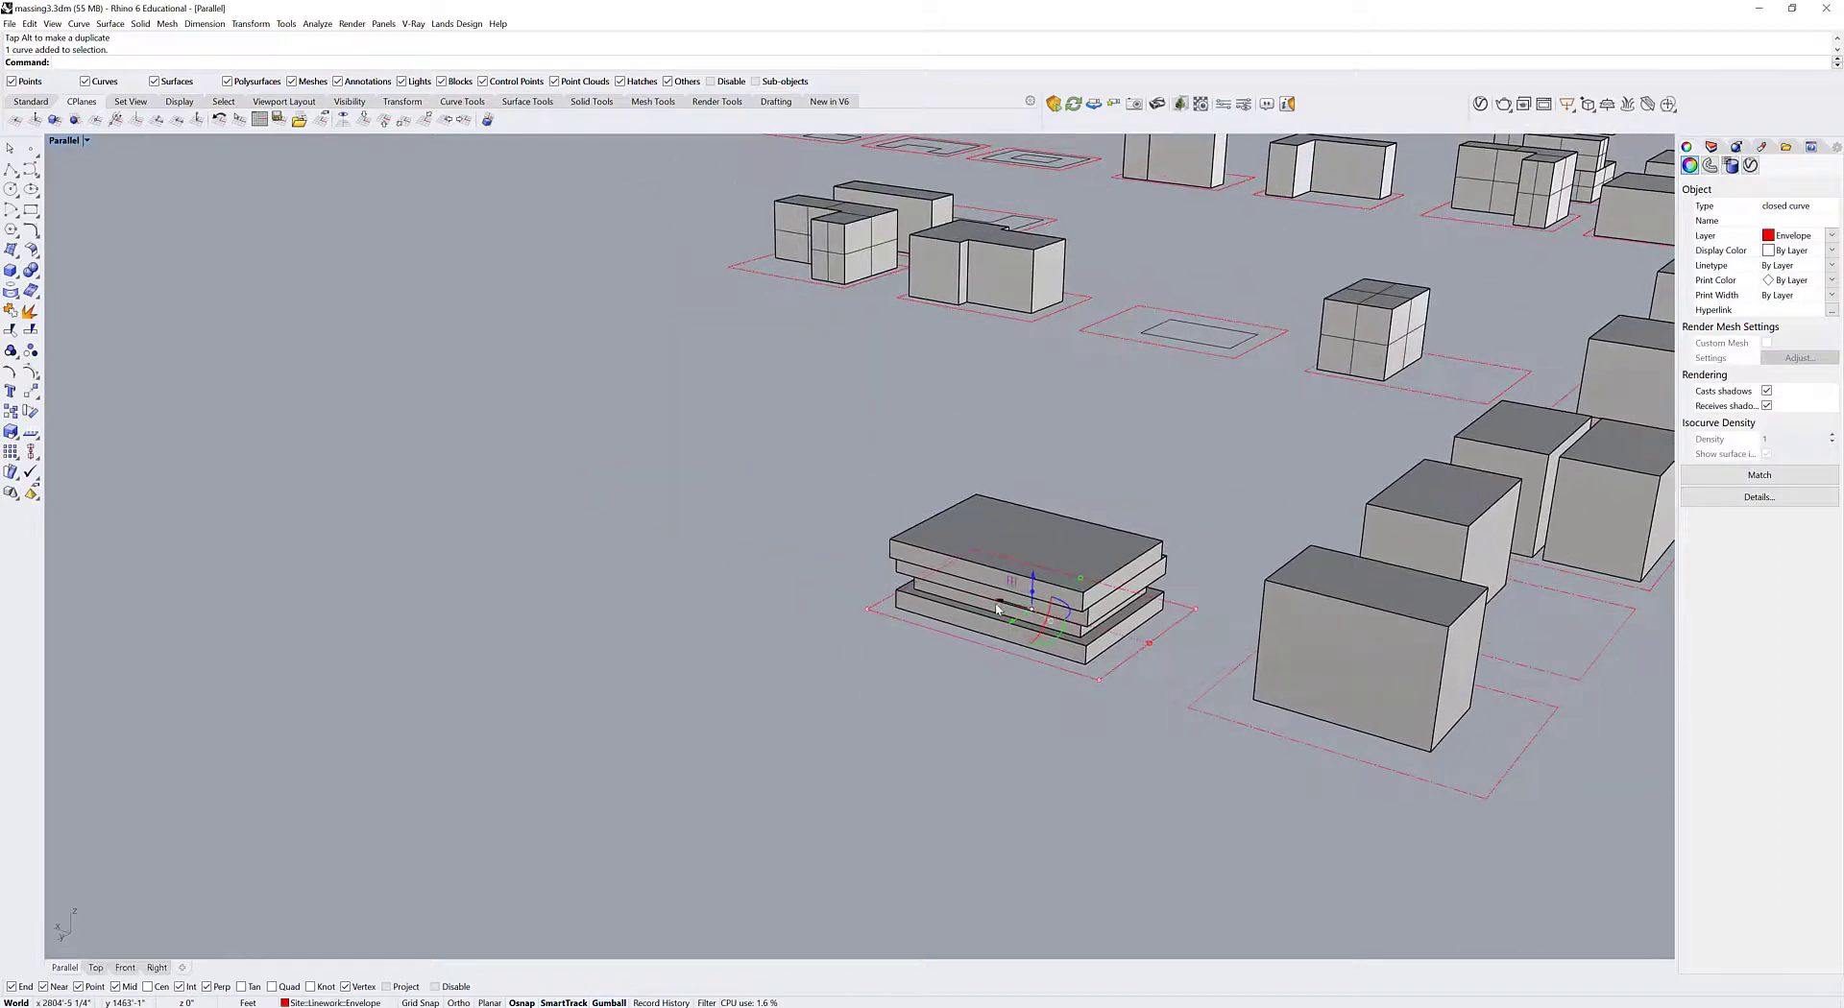
pyautogui.keyDown('alt'); pyautogui.moveTo(997, 606); pyautogui.dragTo(684, 561); pyautogui.keyUp('alt')
pyautogui.click(712, 629)
pyautogui.keyDown('shift'); pyautogui.moveTo(687, 667); pyautogui.dragTo(912, 728, button='right'); pyautogui.keyUp('shift')
pyautogui.scroll(2, 912, 728)
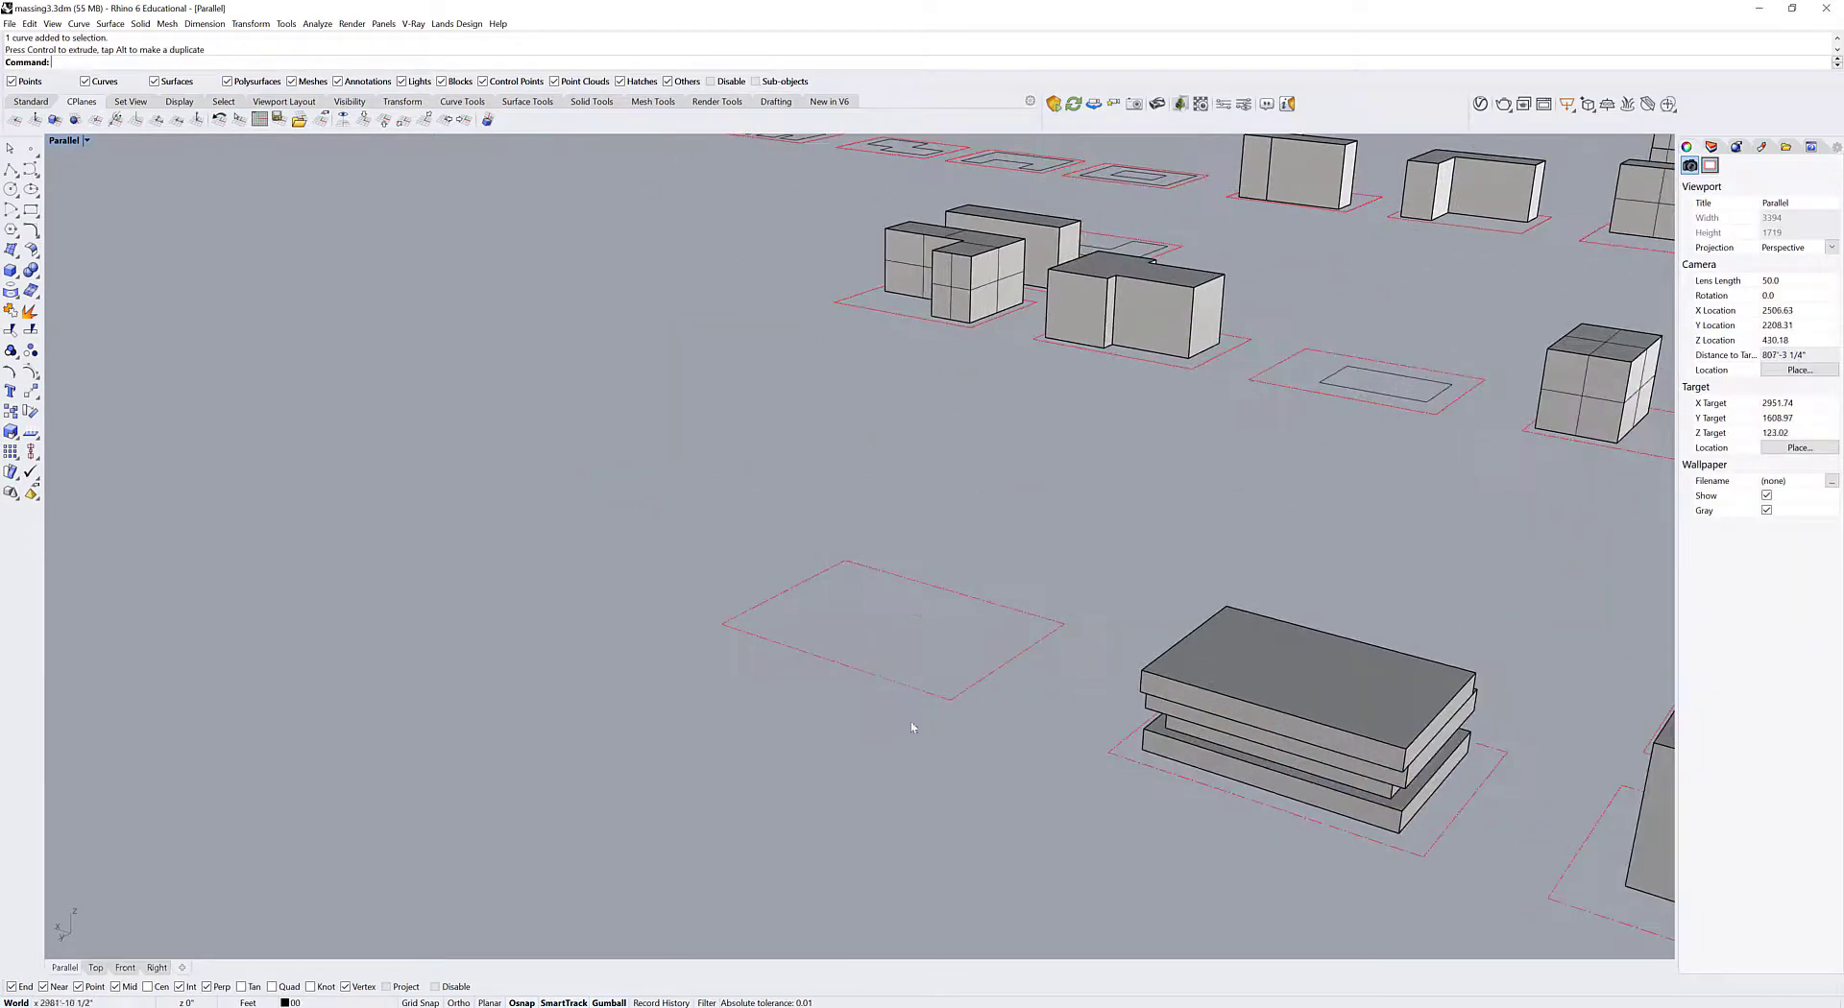
# Duplicate the bottom slab of the stack into the new outline and scale the duplicate shorter along its long side.
pyautogui.click(1203, 770)
pyautogui.keyDown('alt'); pyautogui.moveTo(1283, 740); pyautogui.dragTo(869, 641); pyautogui.keyUp('alt')
pyautogui.click(1031, 766)
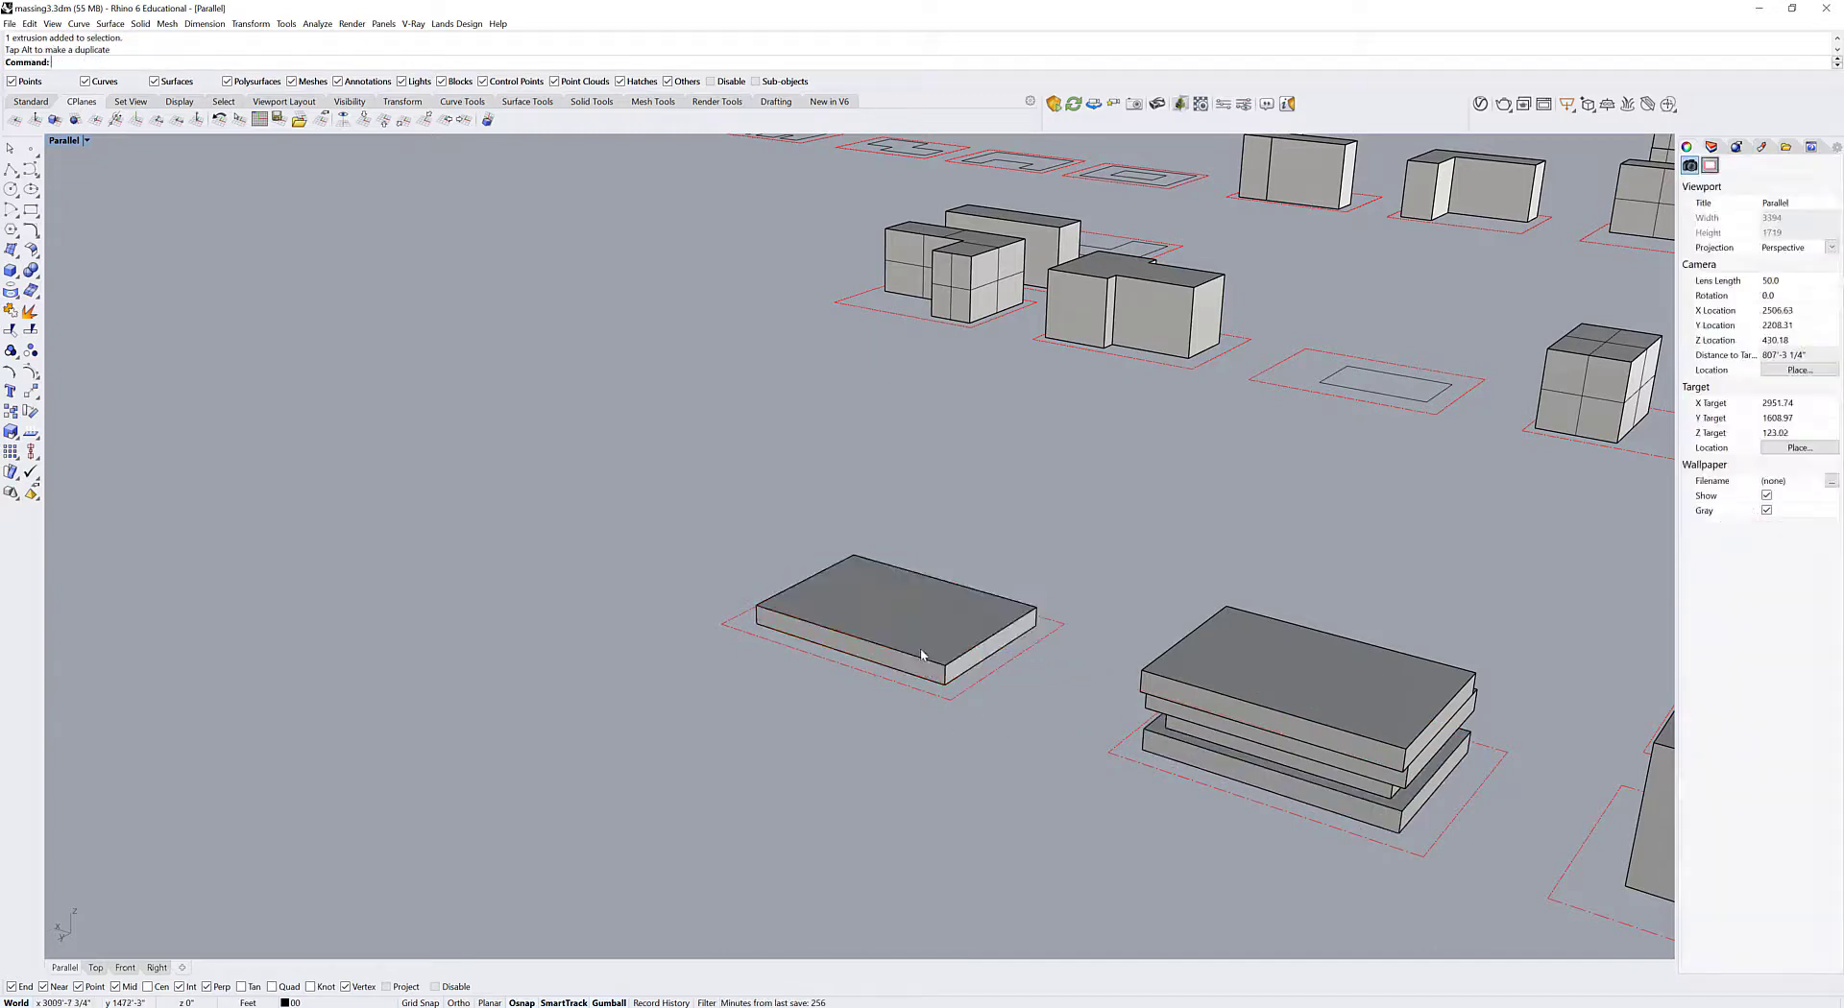
pyautogui.click(923, 653)
pyautogui.moveTo(992, 646); pyautogui.dragTo(964, 636)
pyautogui.click(1060, 719)
pyautogui.scroll(3, 898, 662)
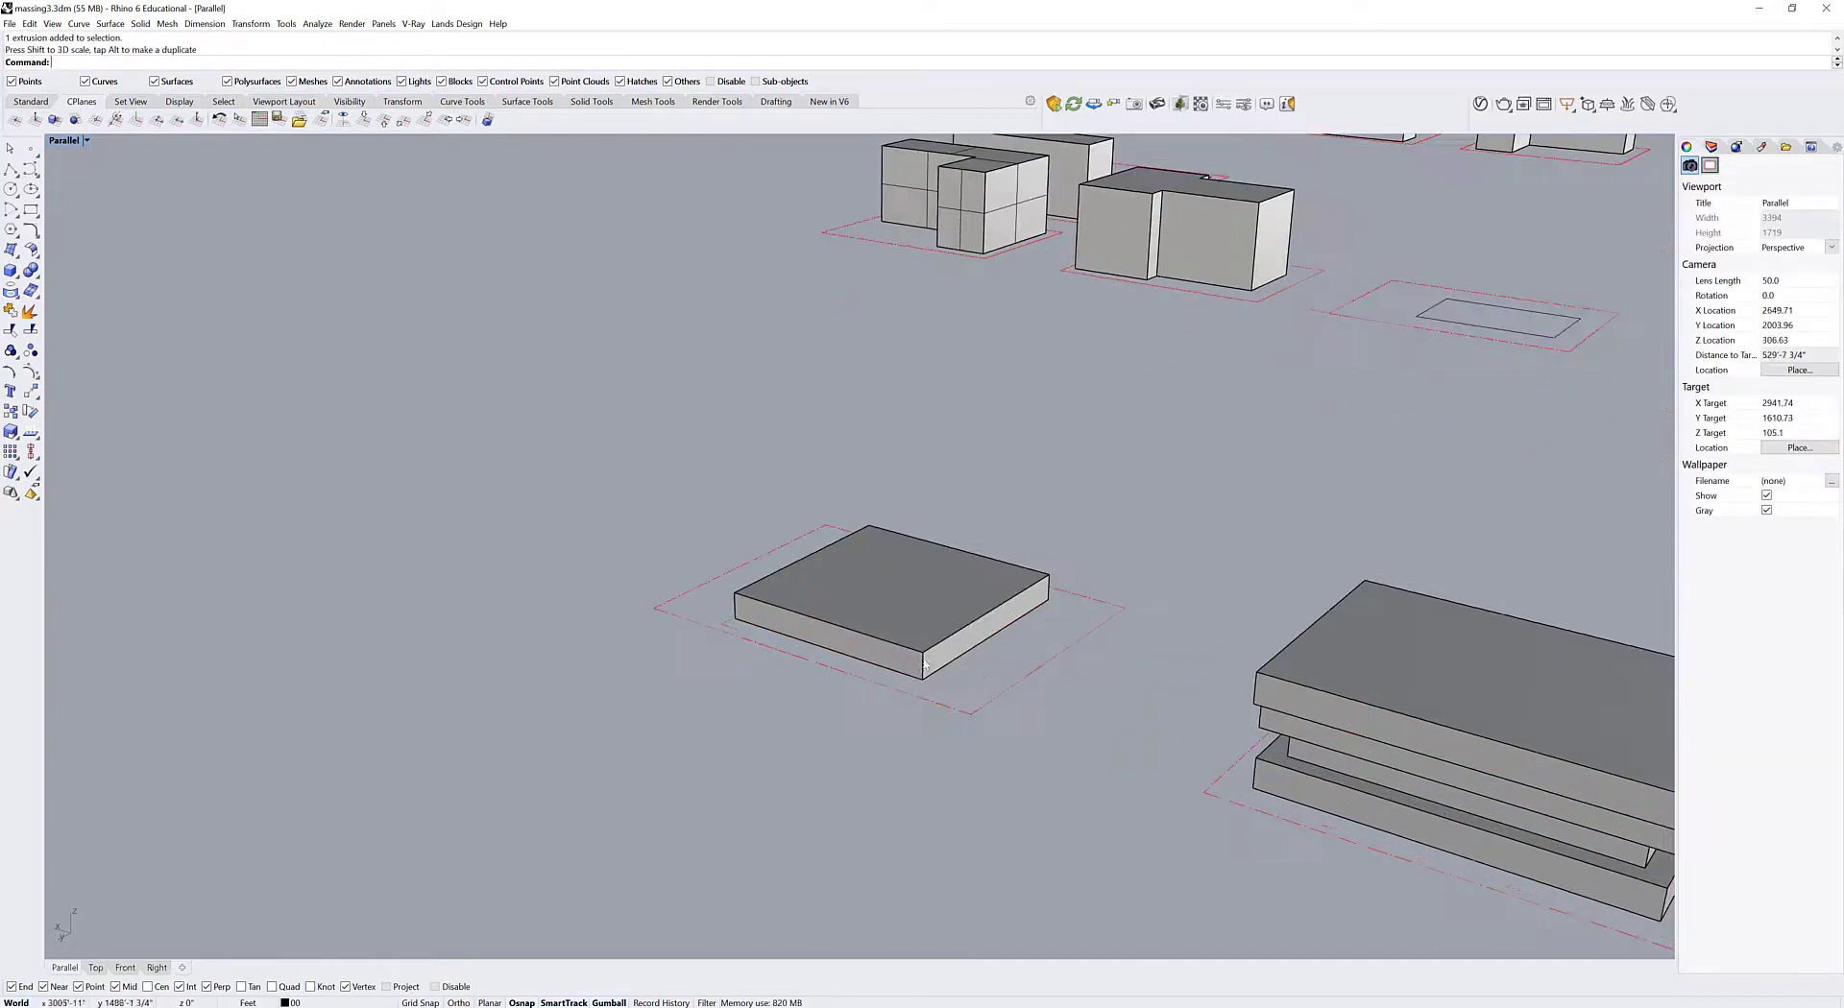
# Copy the slab straight up four times to form a stack of five slabs inside the new outline.
pyautogui.click(928, 663)
pyautogui.write('opy')
pyautogui.press('Return')
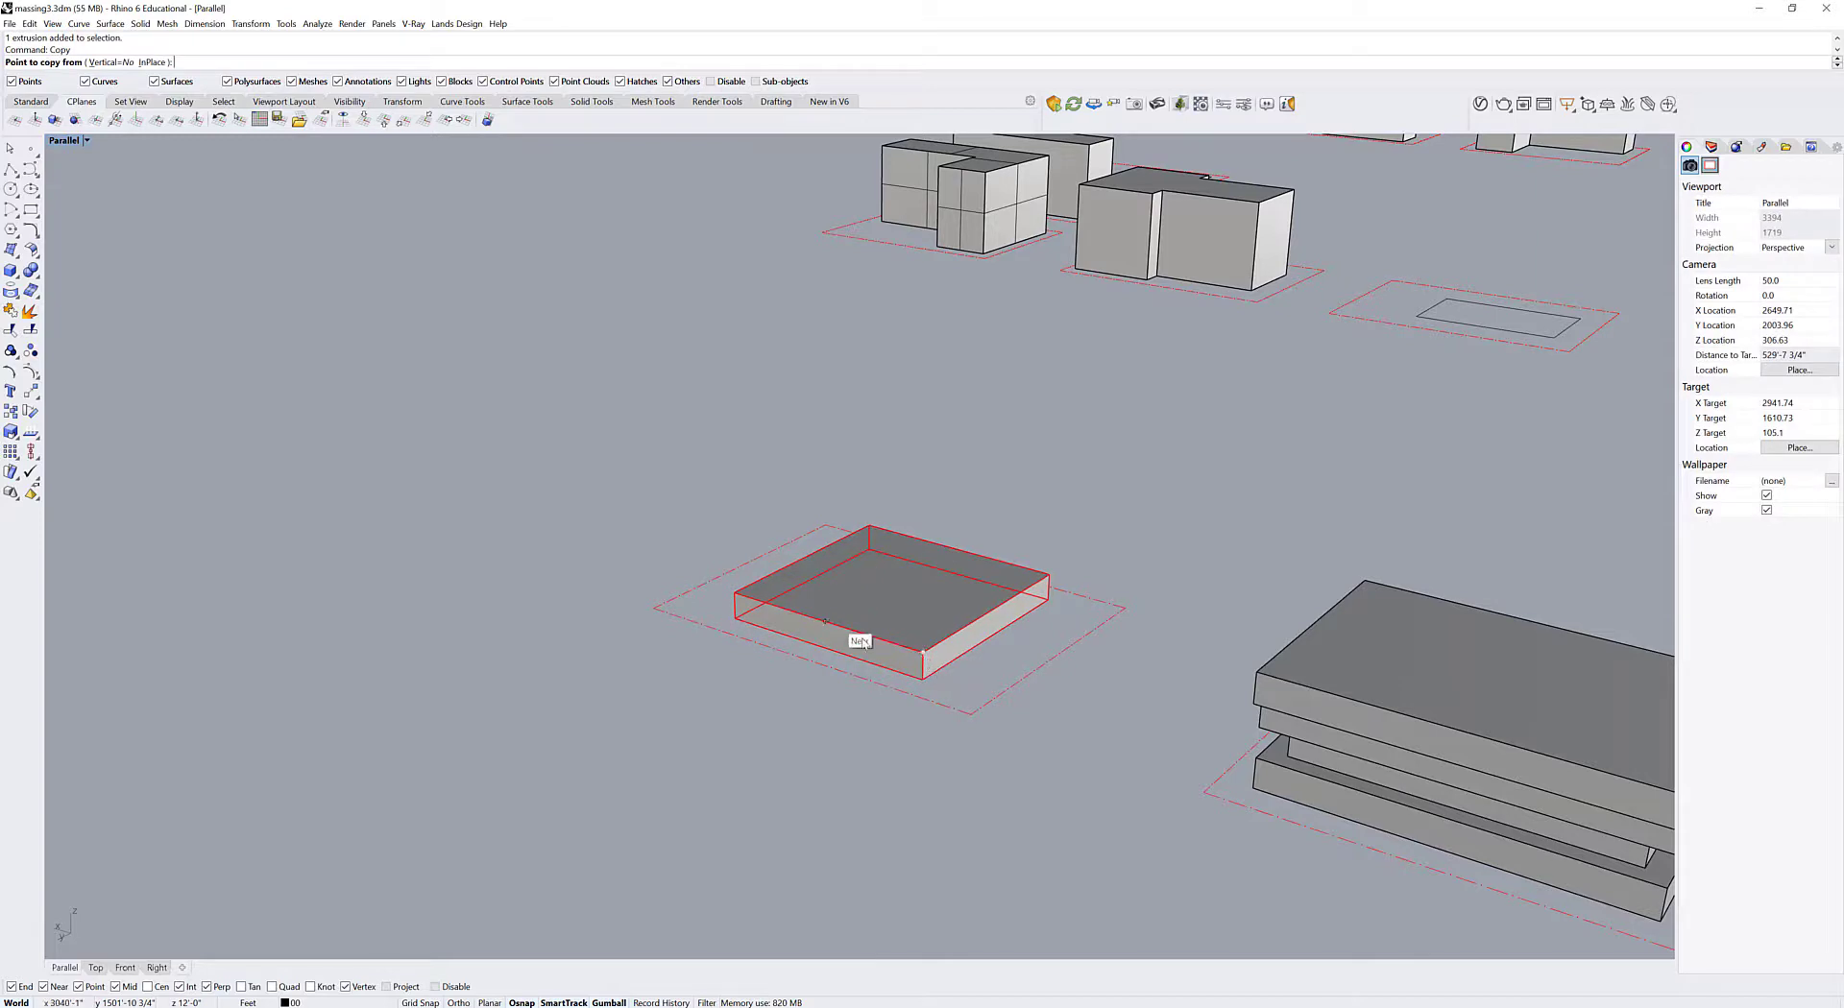
pyautogui.click(927, 677)
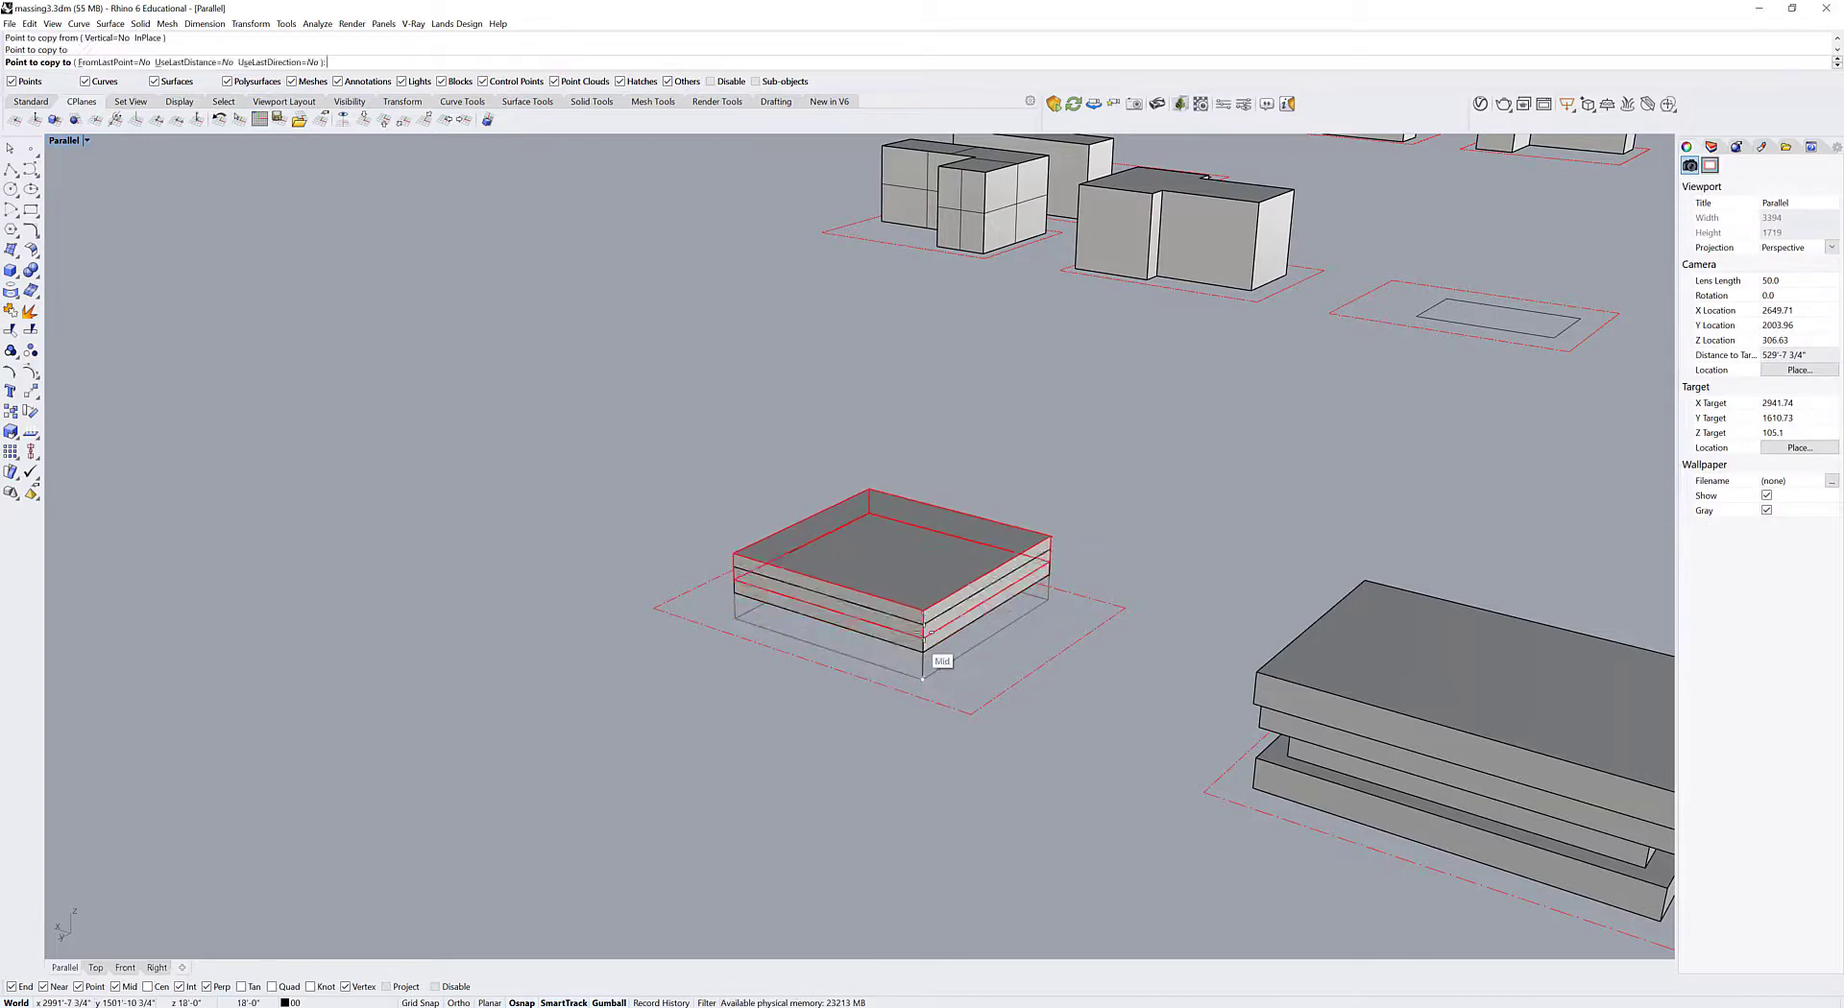
pyautogui.click(924, 596)
pyautogui.click(924, 567)
pyautogui.press('Return')
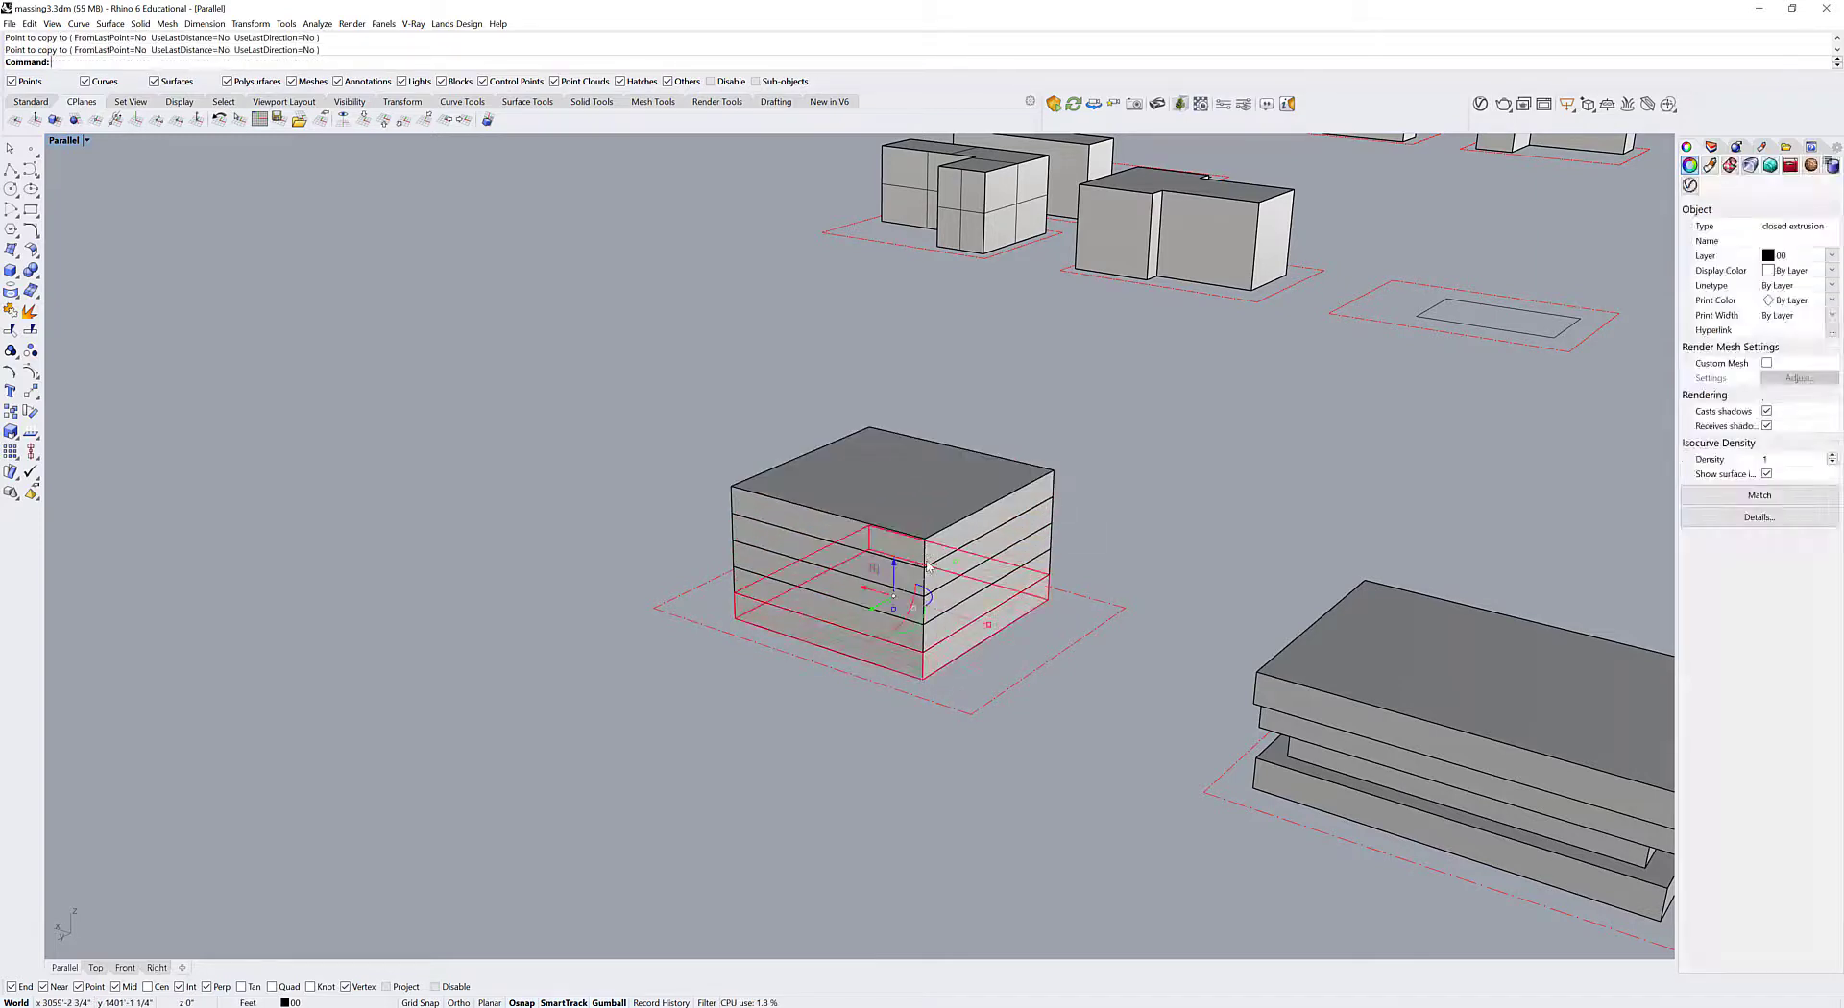
# Shift the top slab of the five-slab stack slightly sideways so that it overhangs the slab below.
pyautogui.click(934, 564)
pyautogui.moveTo(876, 489); pyautogui.dragTo(896, 495)
pyautogui.press('Escape')
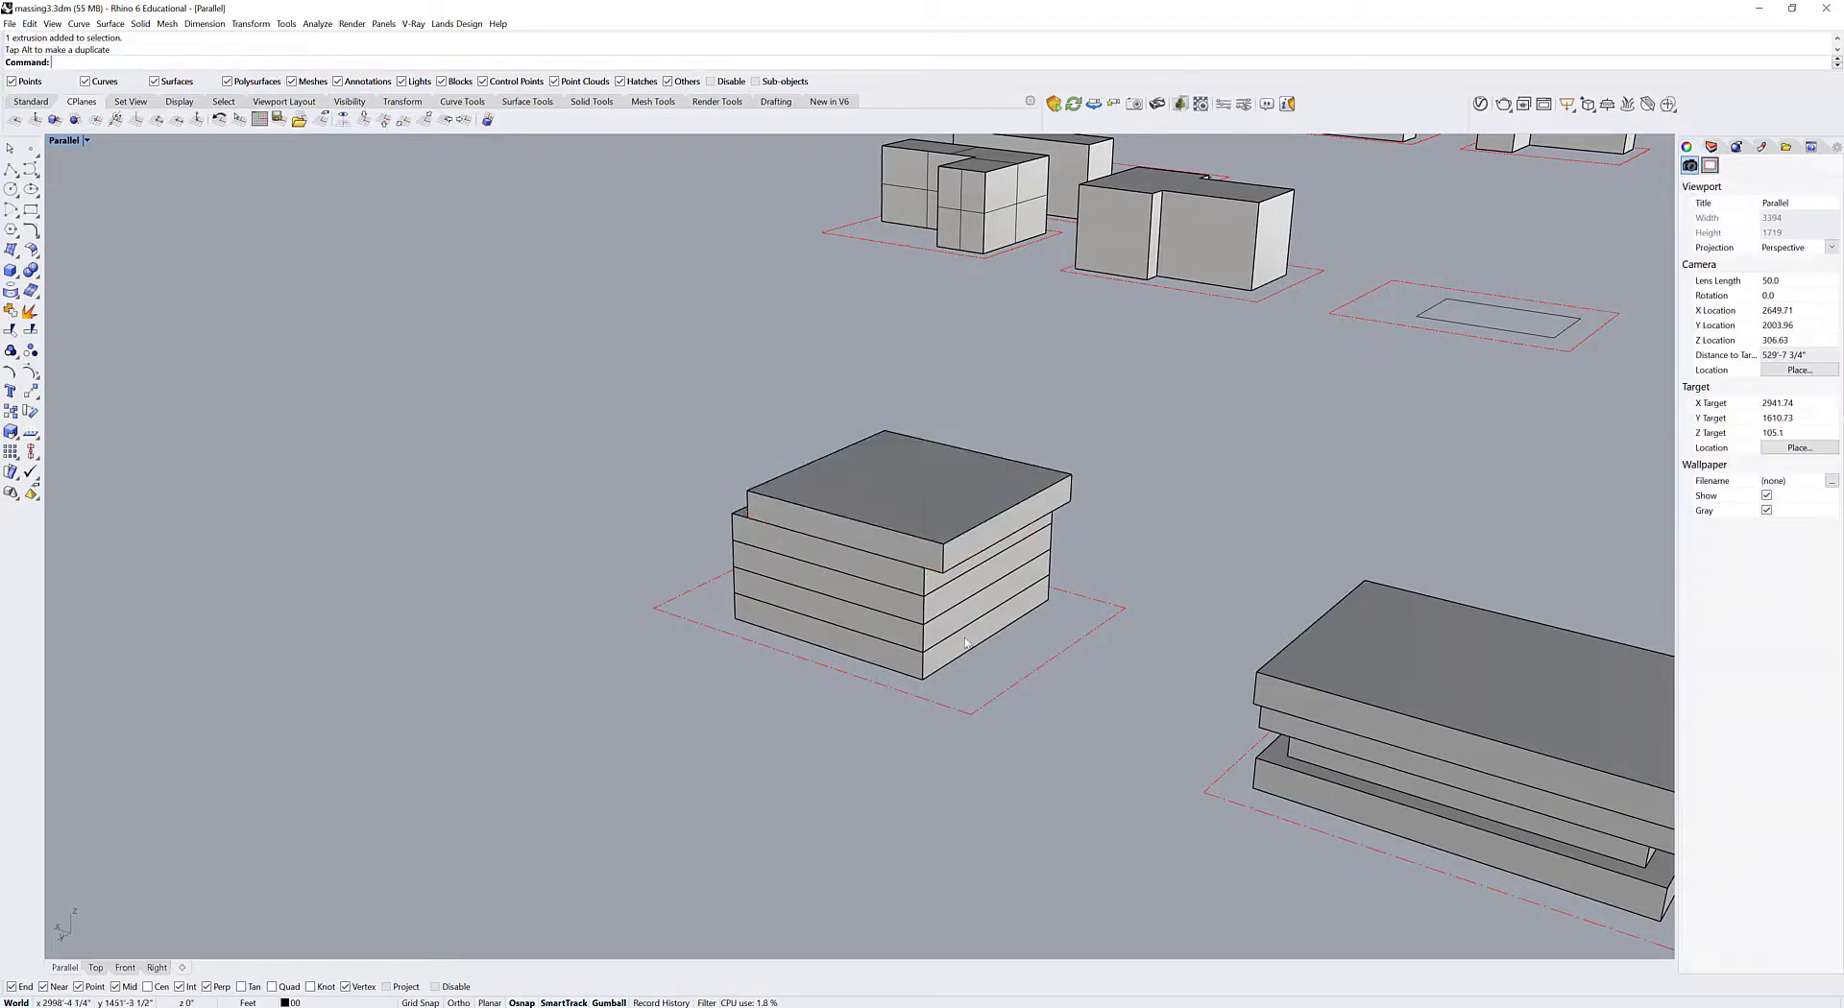
# Use MoveFace to push one side face of the middle slab outward so that the slab projects from the stack.
pyautogui.moveTo(946, 662); pyautogui.dragTo(875, 631, button='right')
pyautogui.scroll(-6, 566, 653)
pyautogui.scroll(4, 874, 631)
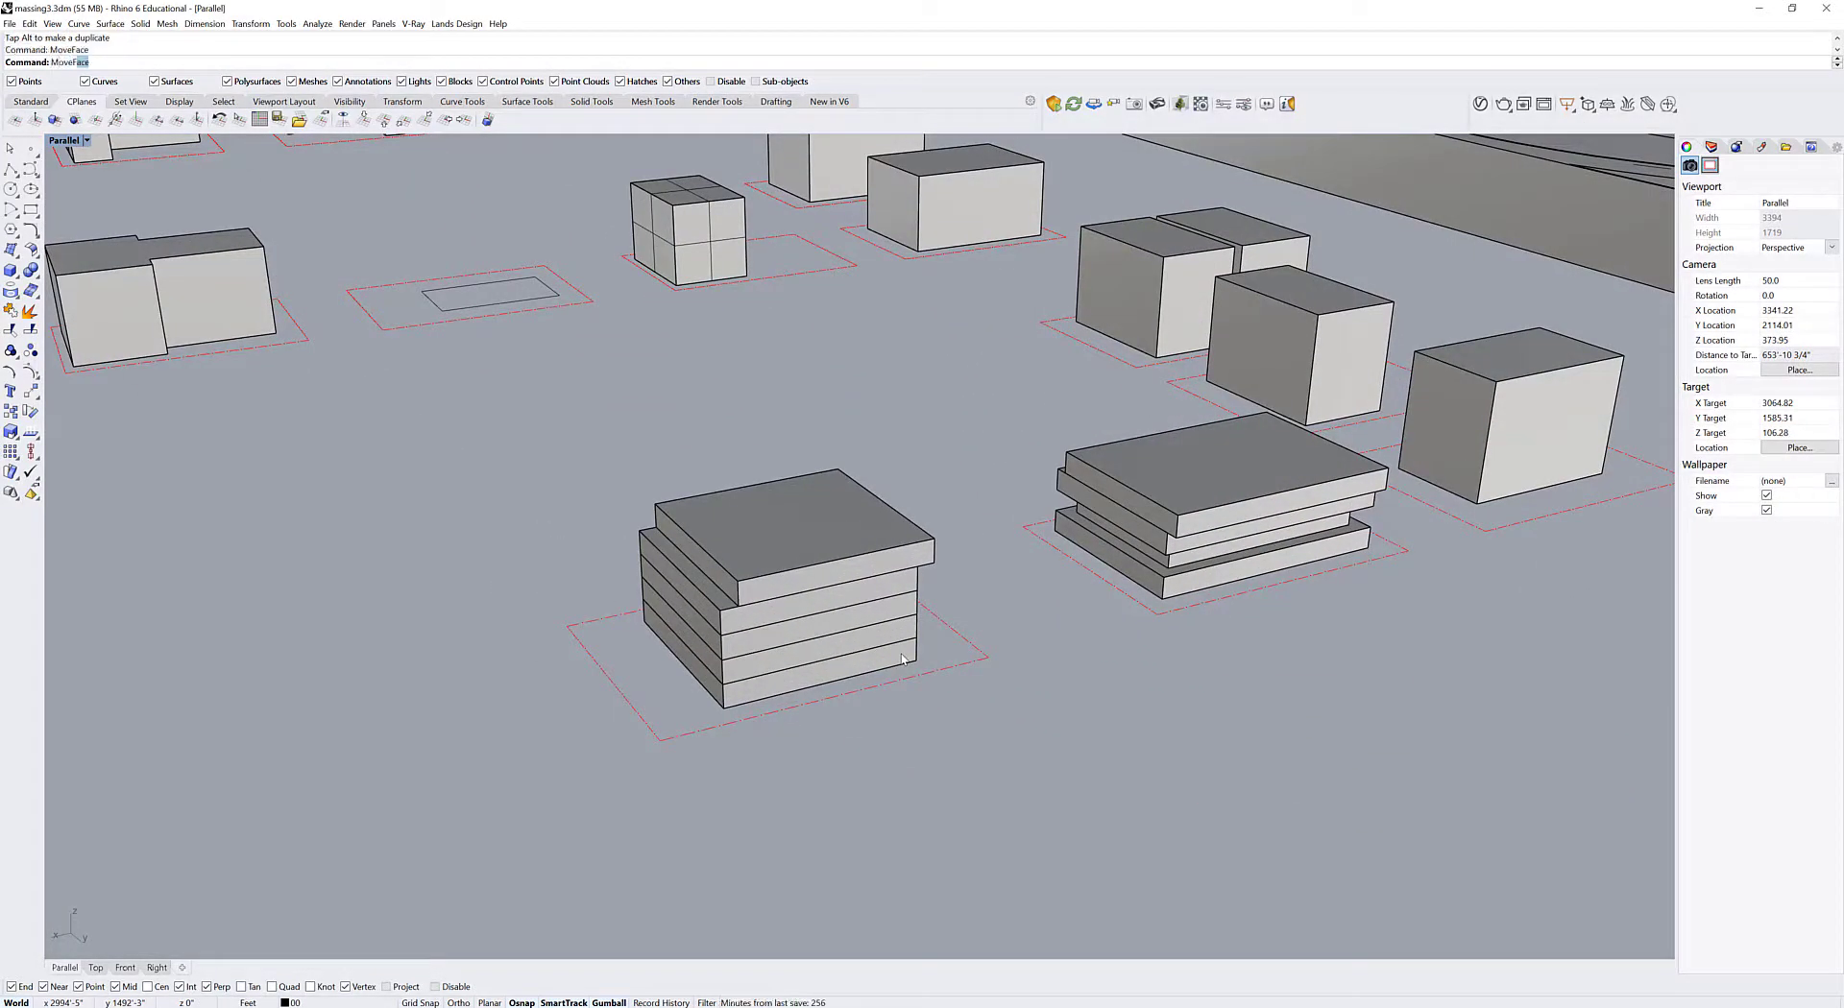
pyautogui.scroll(4, 898, 659)
pyautogui.click(648, 624)
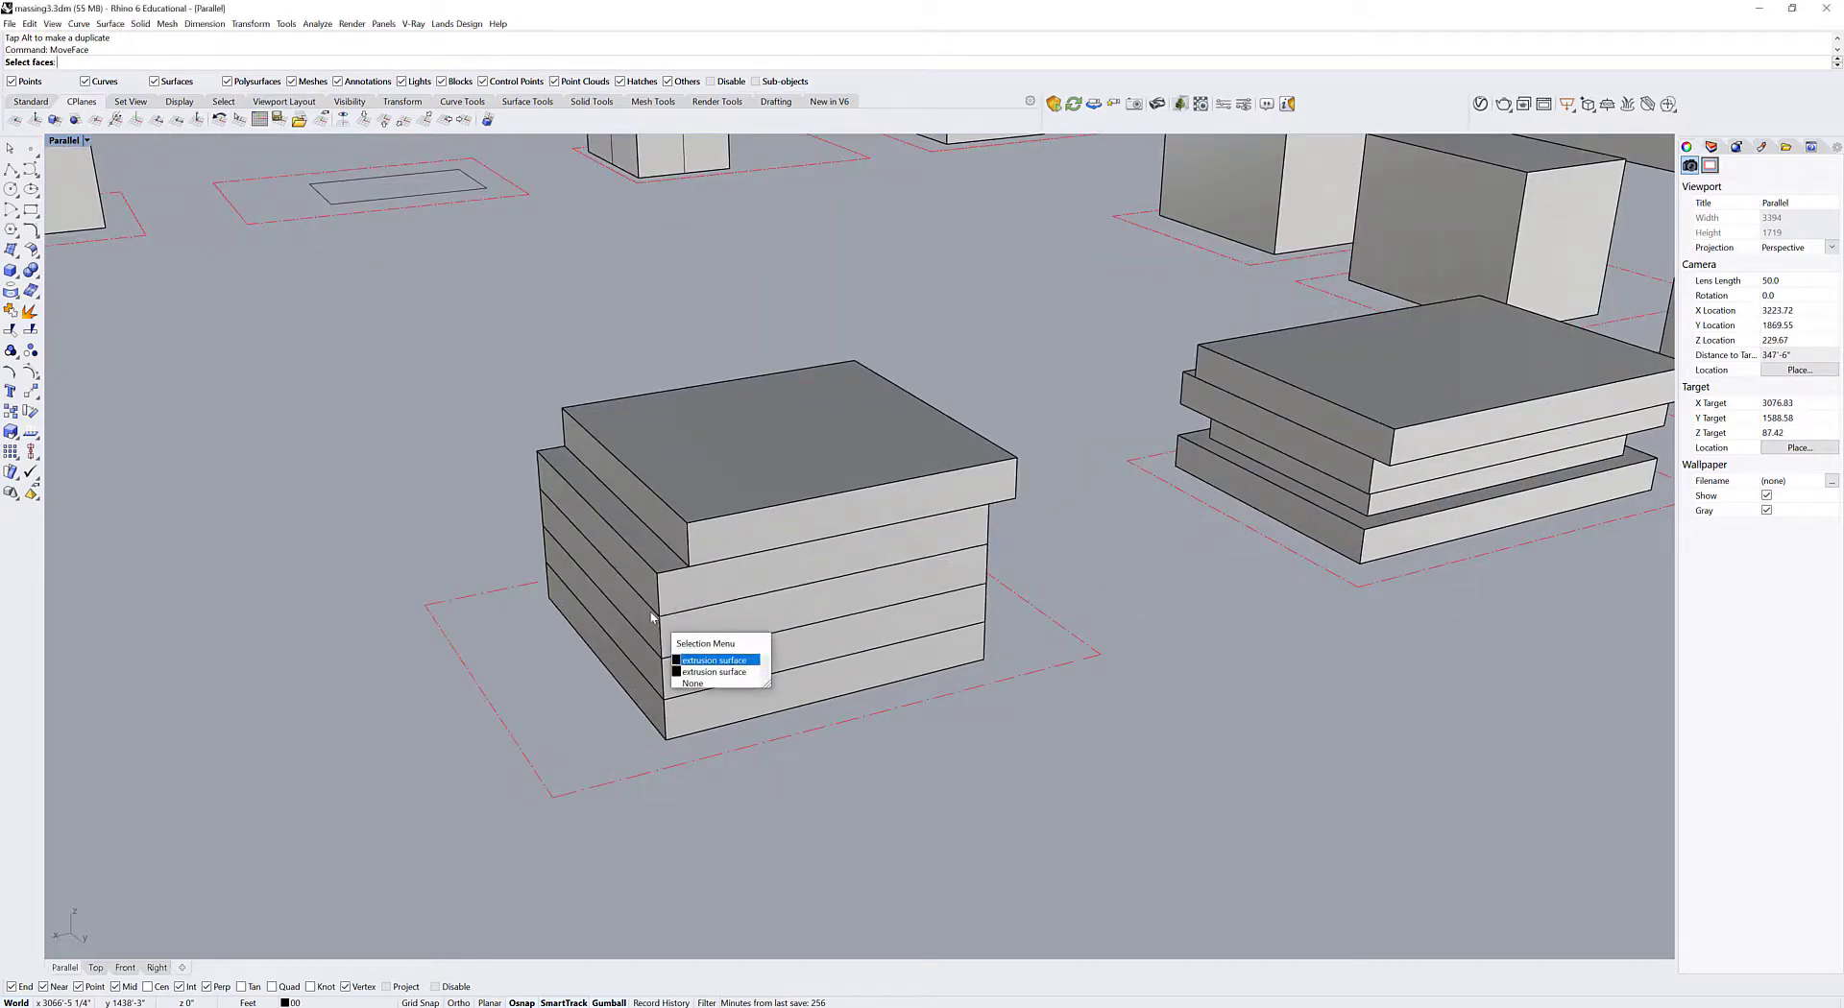
pyautogui.click(645, 622)
pyautogui.press('Return')
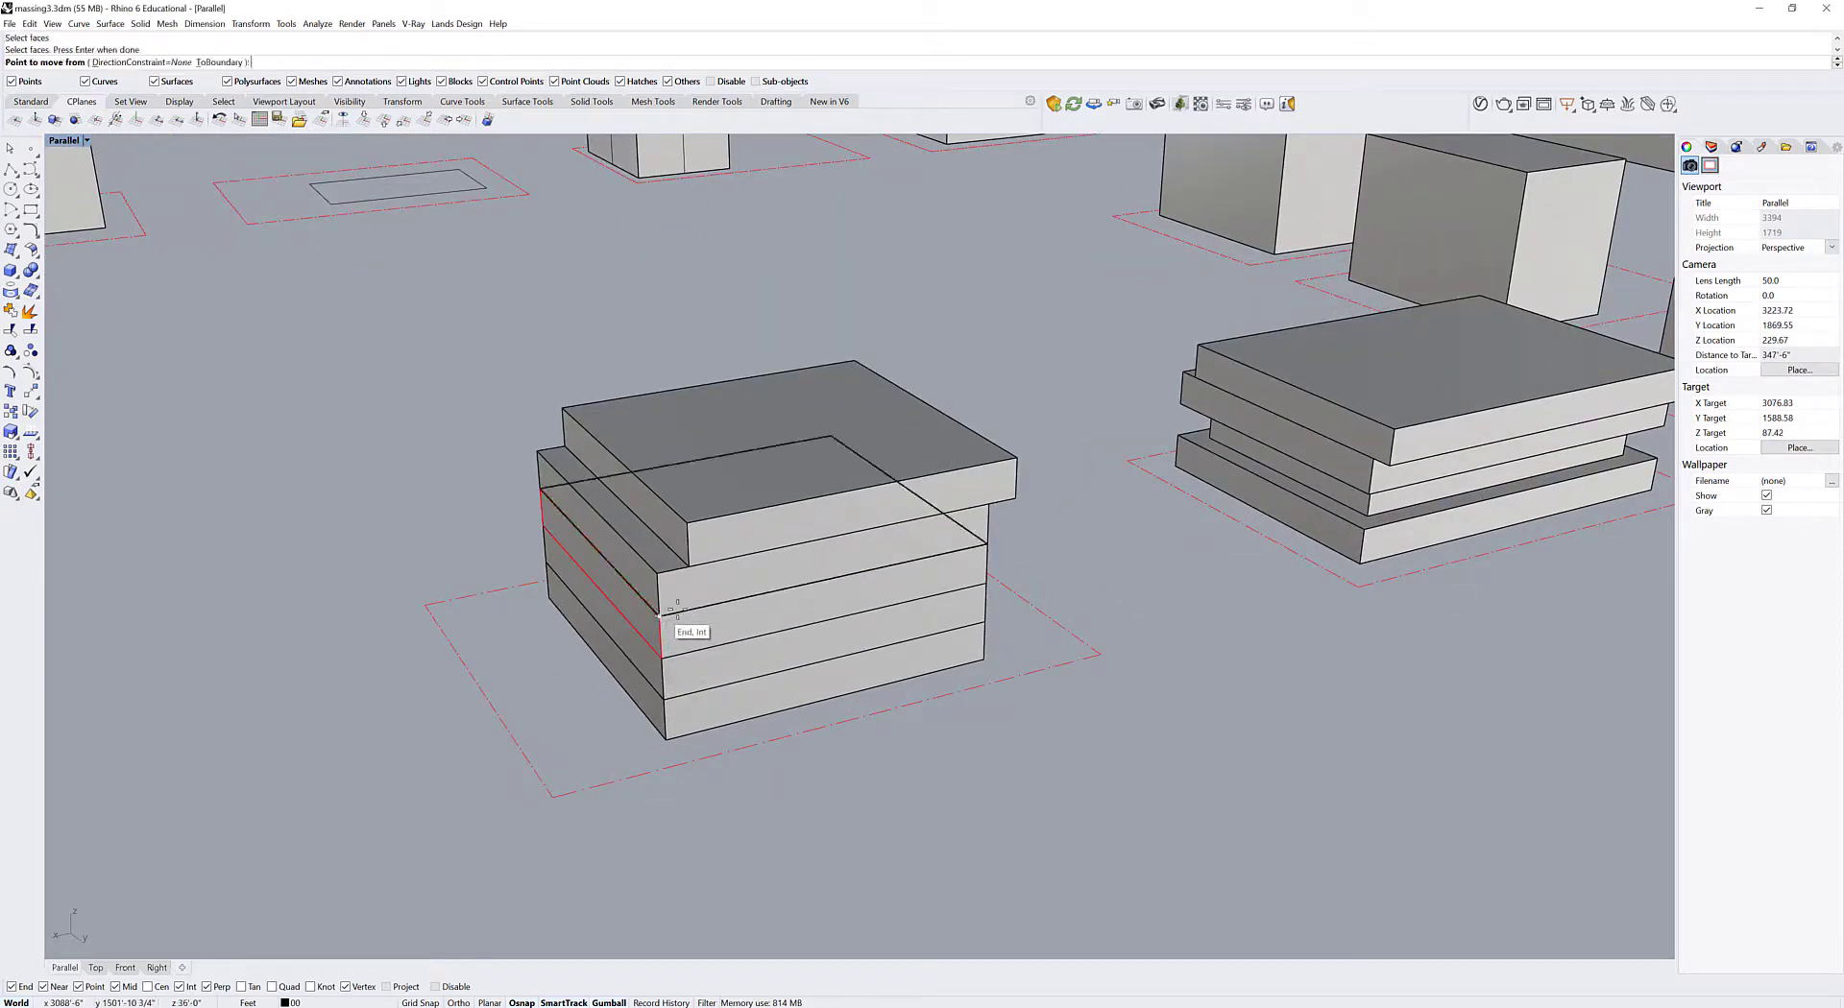
pyautogui.click(802, 590)
pyautogui.click(766, 592)
pyautogui.scroll(-6, 766, 593)
pyautogui.moveTo(765, 593); pyautogui.dragTo(653, 452, button='right')
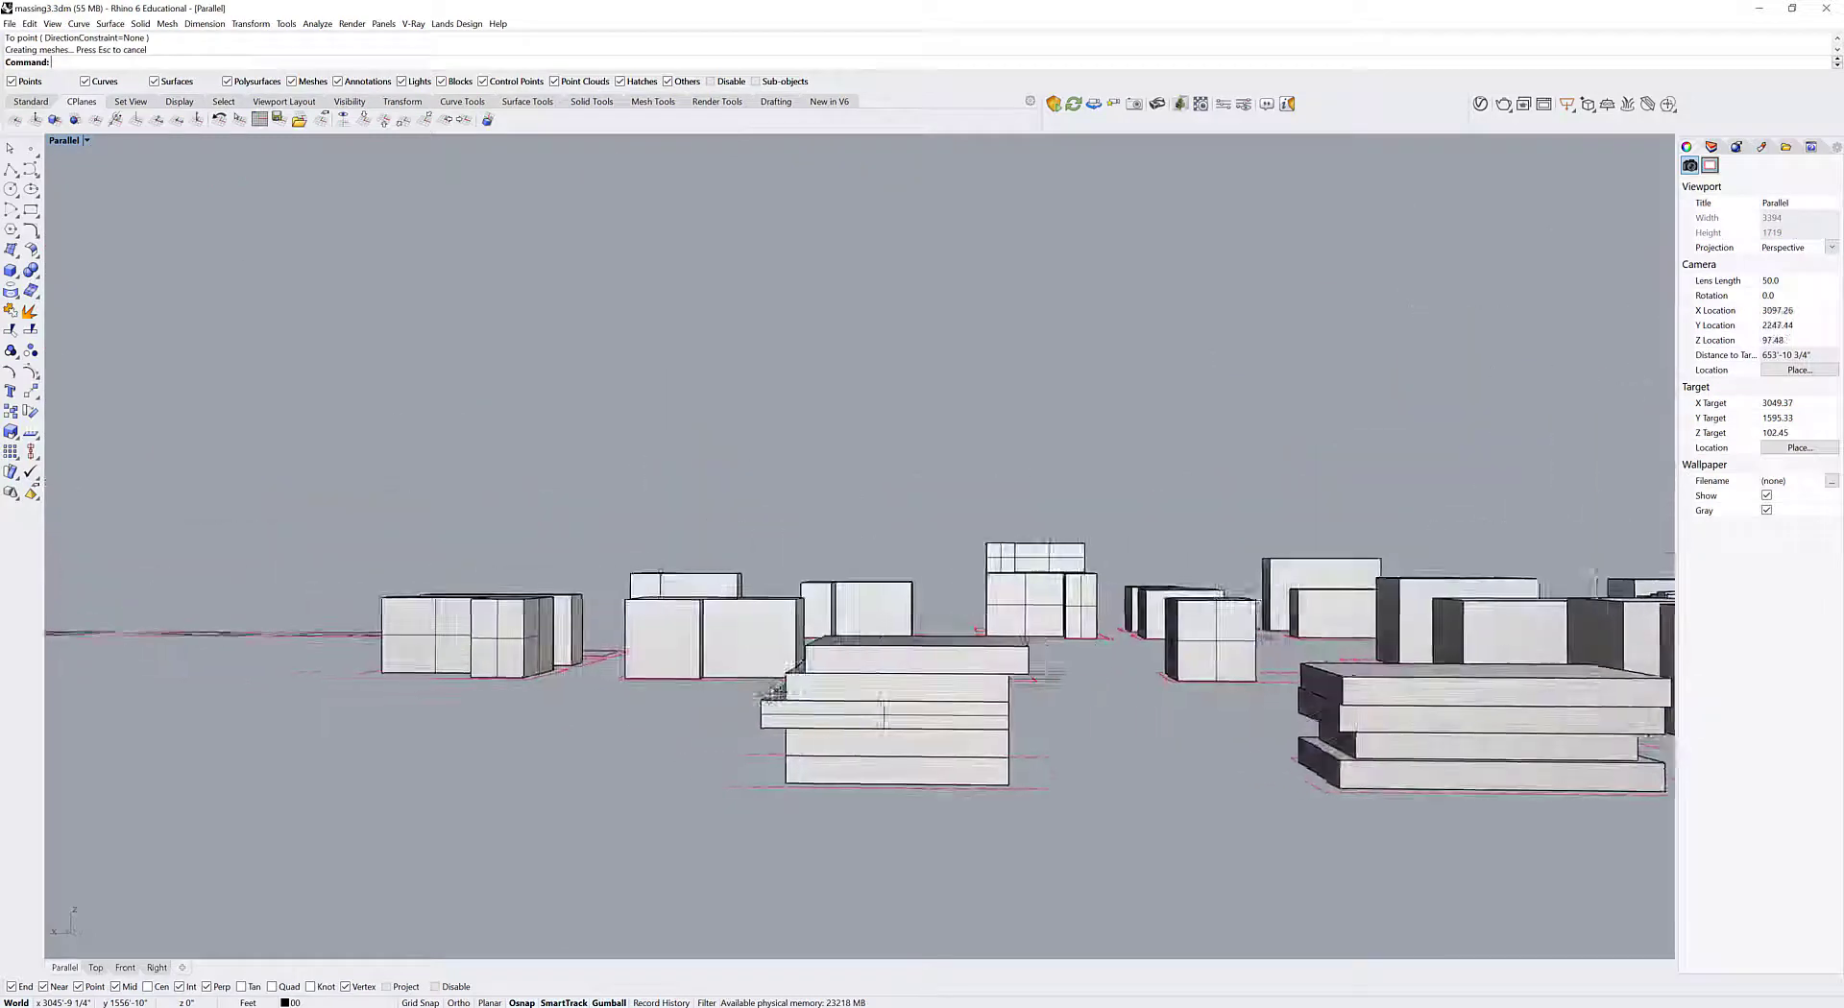
# Duplicate the whole five-slab stack with its outline into the empty space beside it.
pyautogui.moveTo(772, 692); pyautogui.dragTo(980, 745, button='right')
pyautogui.moveTo(659, 451); pyautogui.dragTo(644, 434)
pyautogui.keyDown('shift'); pyautogui.moveTo(672, 461); pyautogui.dragTo(545, 609, button='right'); pyautogui.keyUp('shift')
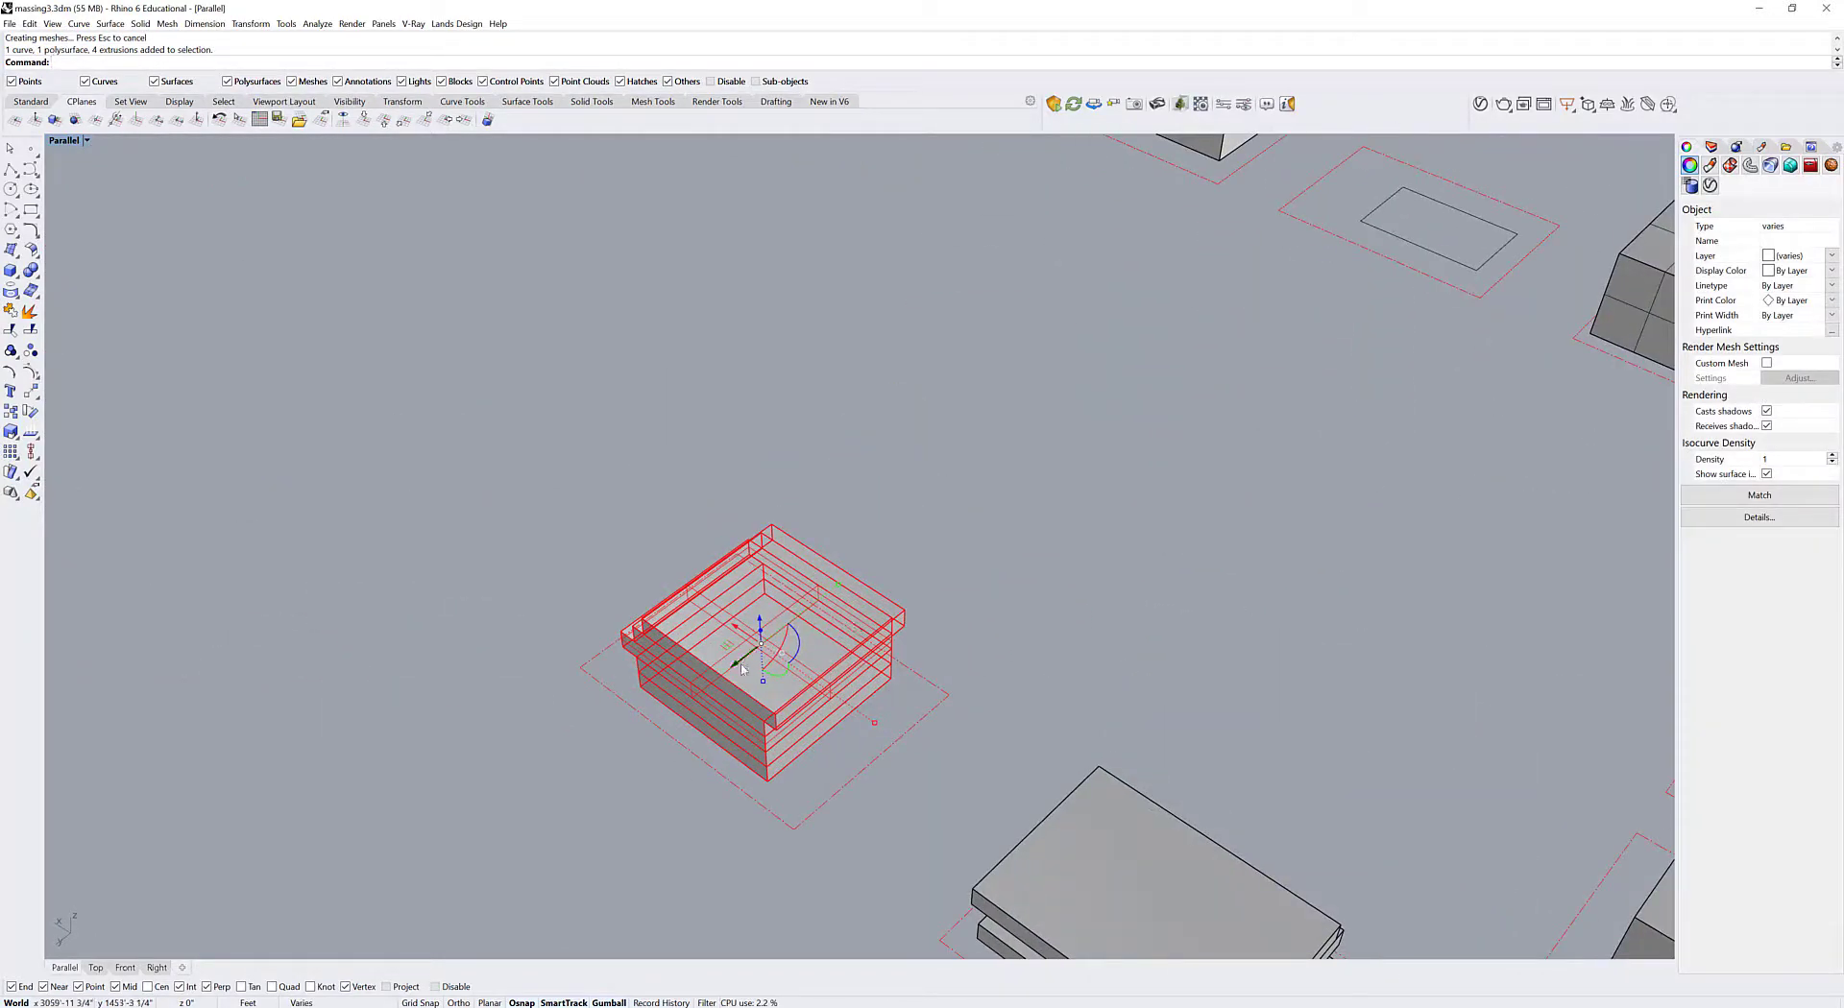
pyautogui.moveTo(738, 661); pyautogui.dragTo(1023, 545)
pyautogui.click(1124, 616)
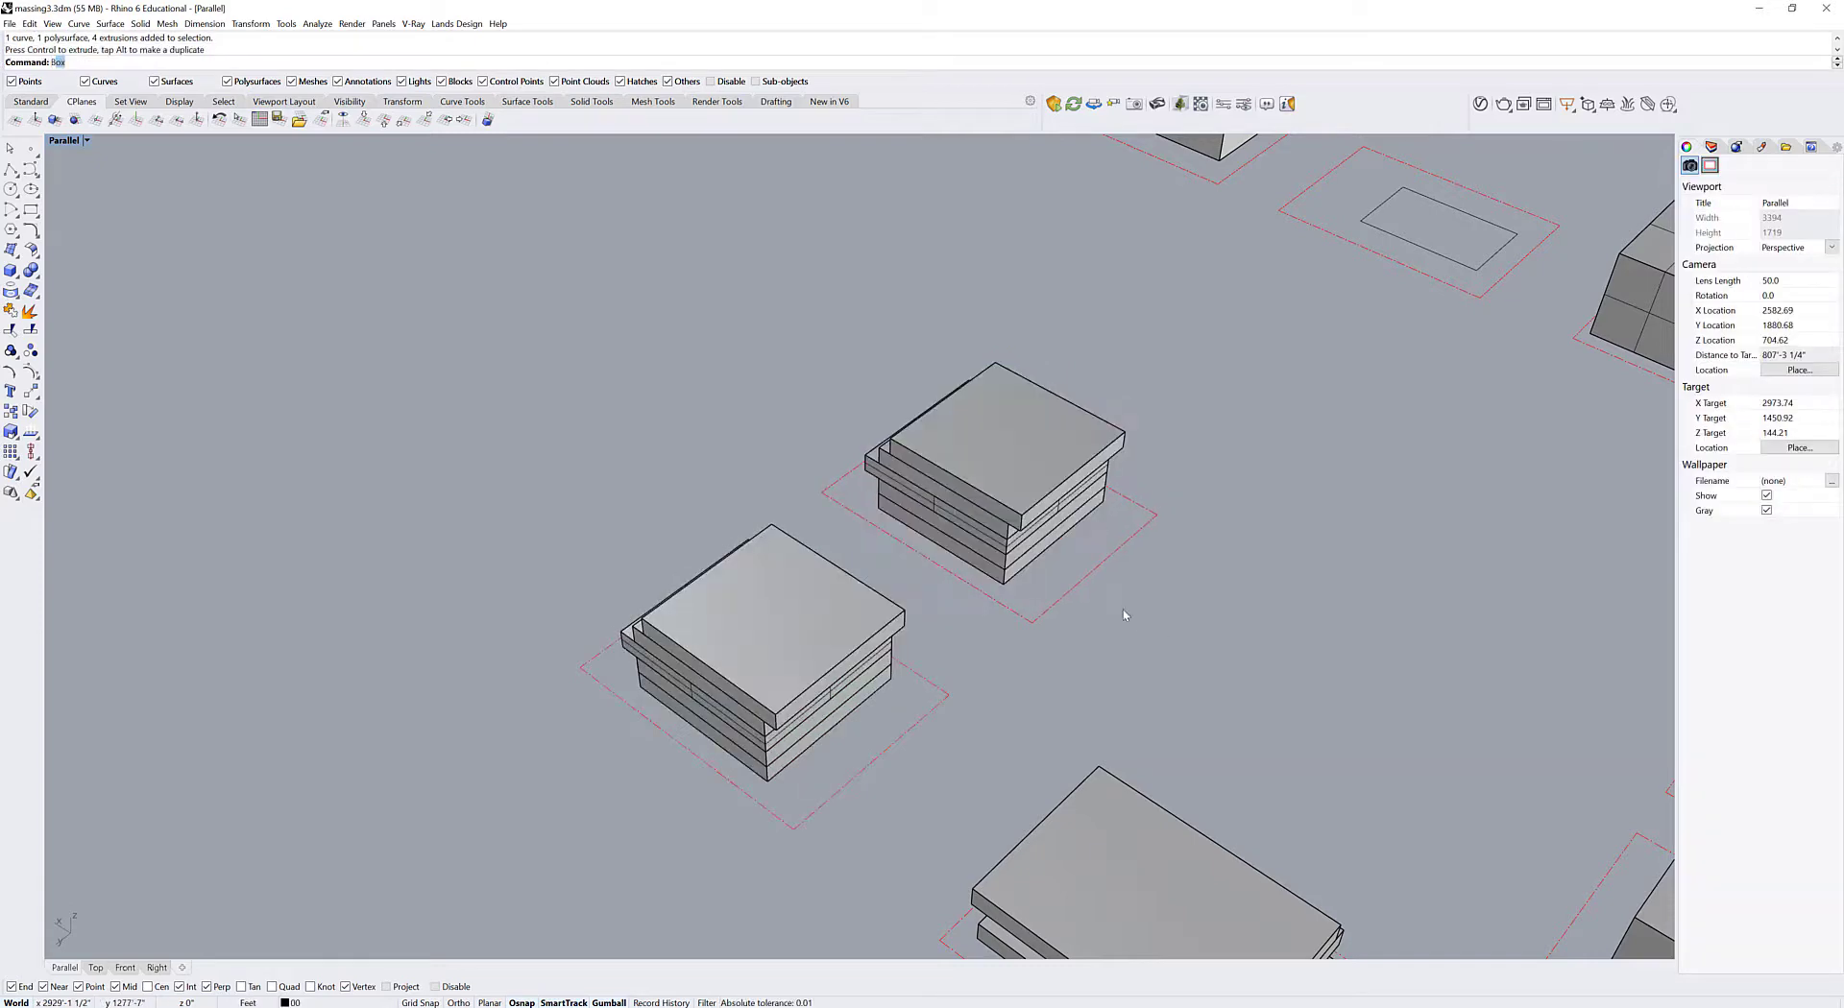
pyautogui.press('Return')
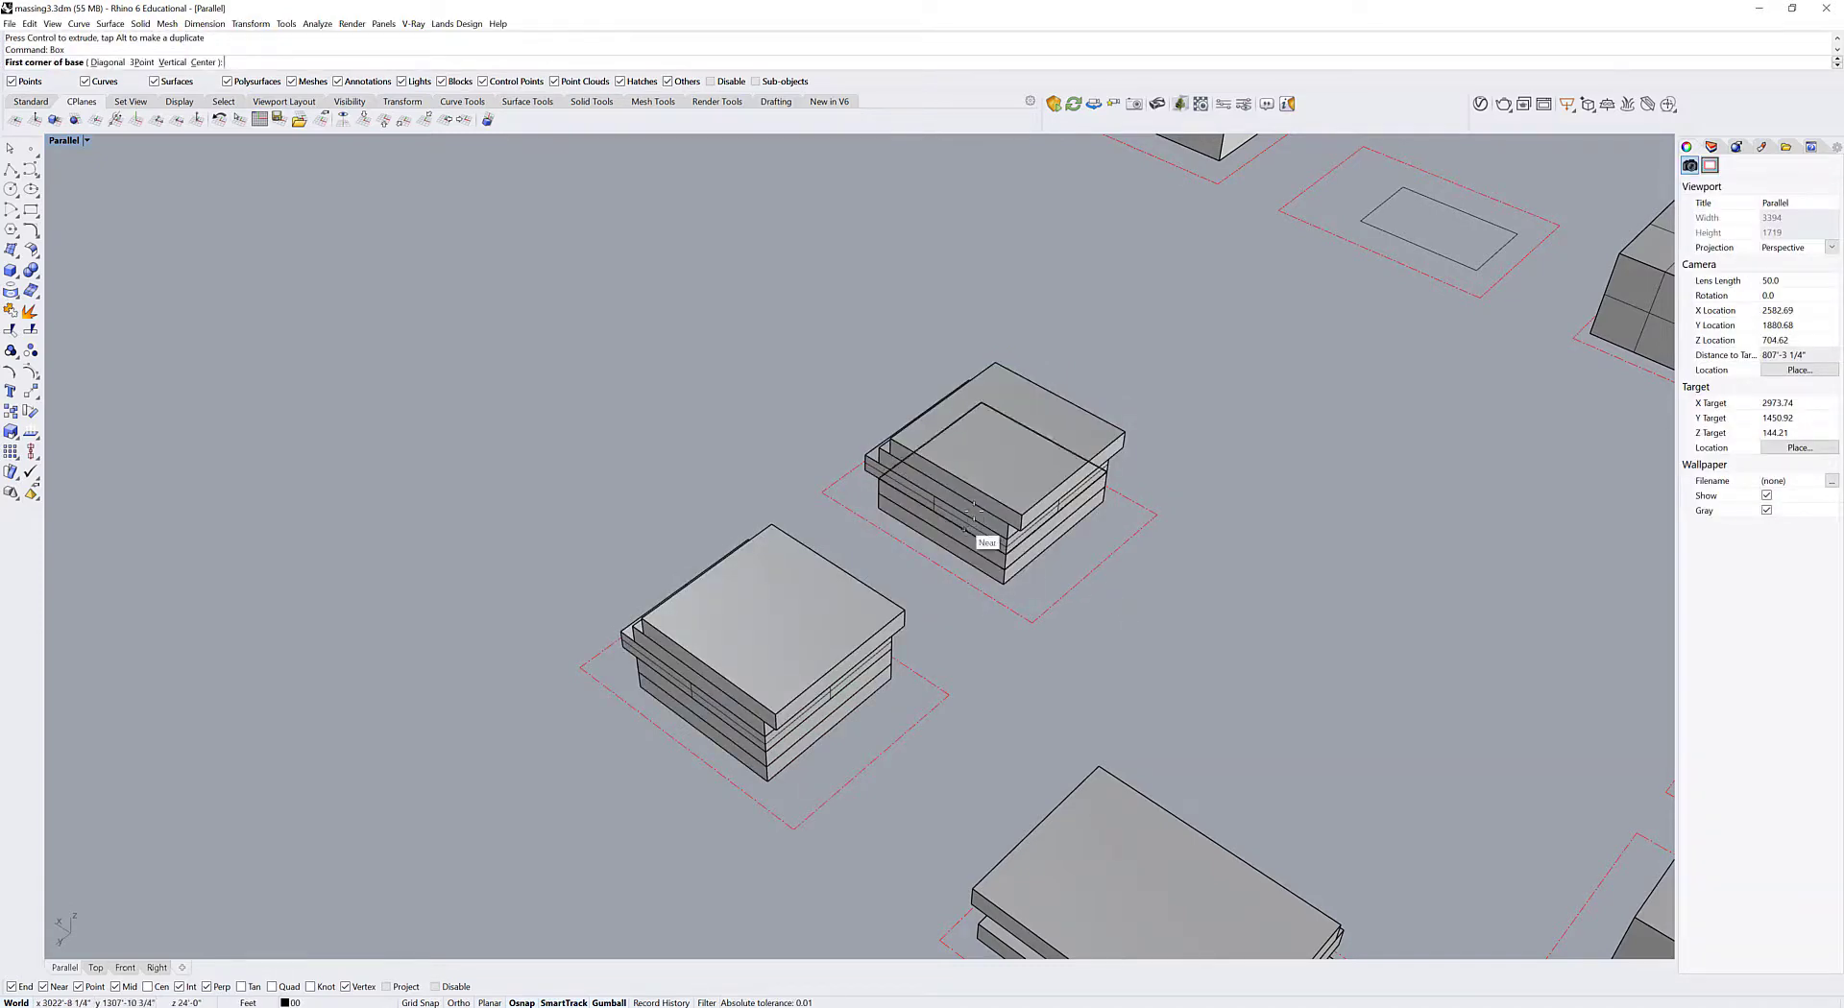
pyautogui.moveTo(987, 431); pyautogui.dragTo(1135, 407, button='right')
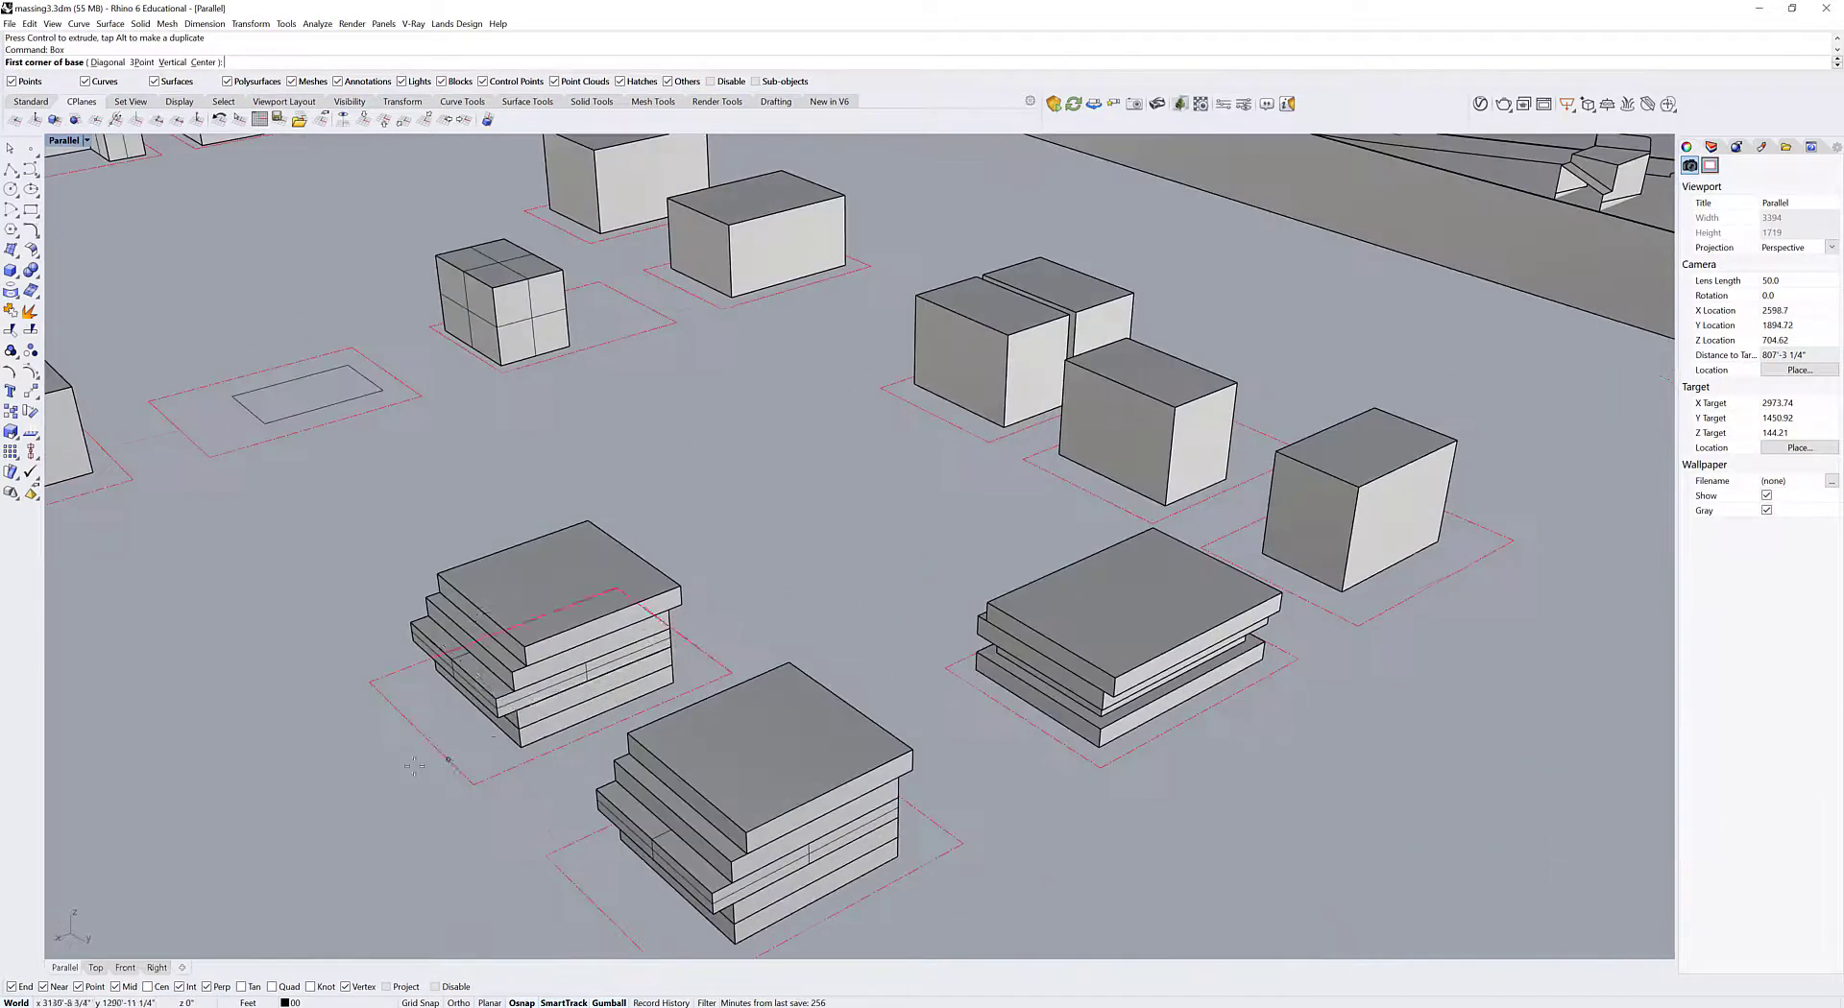
pyautogui.keyDown('shift'); pyautogui.moveTo(452, 764); pyautogui.dragTo(919, 694, button='right'); pyautogui.keyUp('shift')
pyautogui.press('Escape')
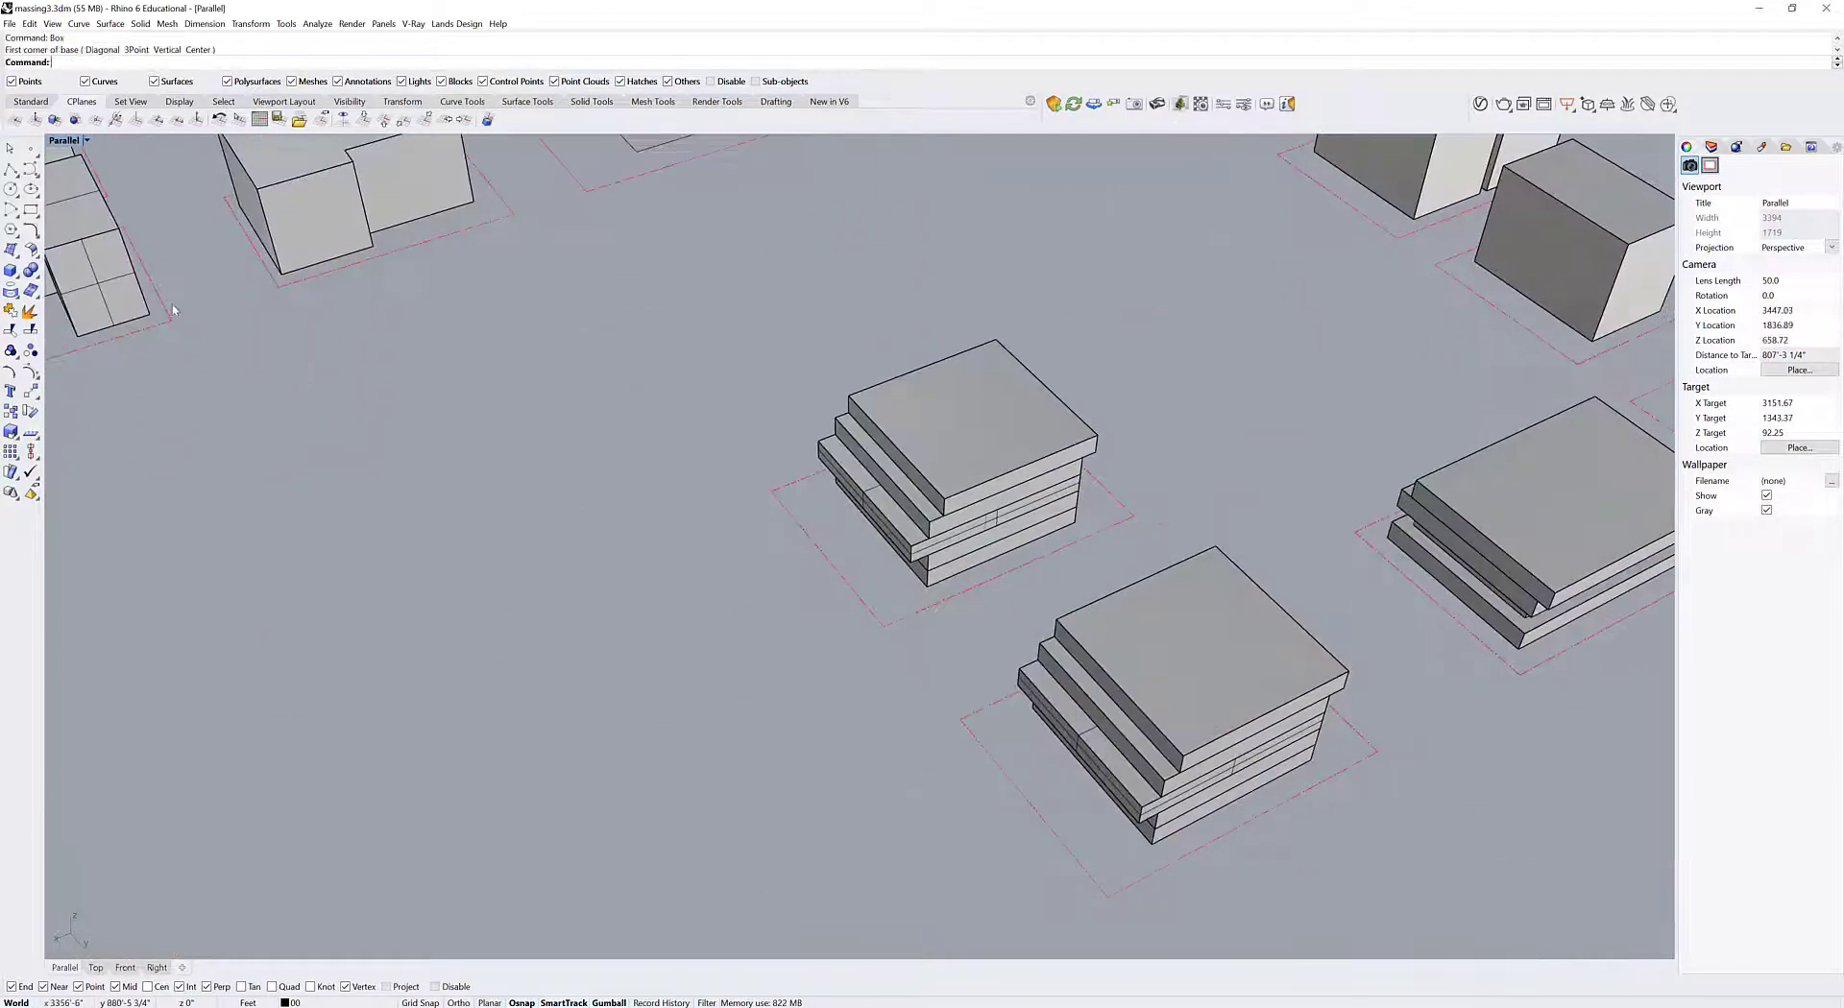
# Try to orient the construction plane to the top slab of the duplicated stack as an object.
pyautogui.click(58, 123)
pyautogui.click(984, 424)
pyautogui.keyDown('shift'); pyautogui.moveTo(1095, 483); pyautogui.dragTo(1049, 624, button='right'); pyautogui.keyUp('shift')
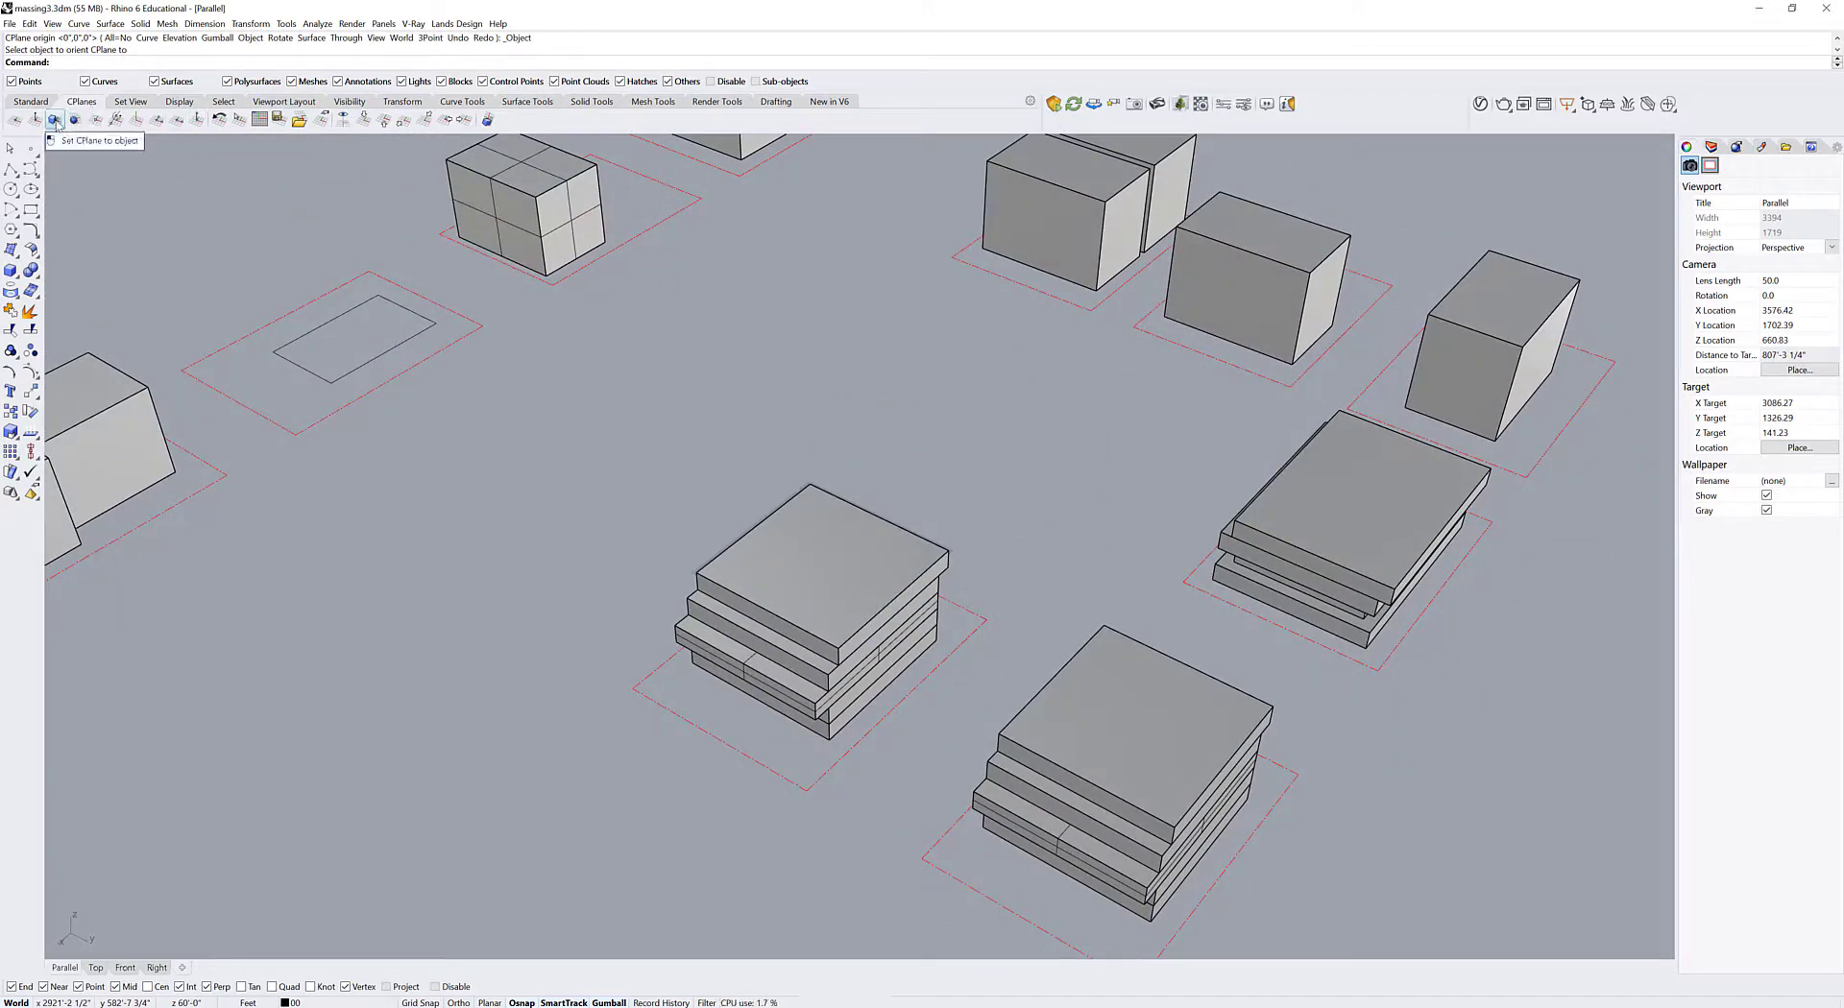
# Orient the construction plane to the duplicated stack's top face, with its origin at the back corner and X axis along the adjoining edge.
pyautogui.click(76, 121)
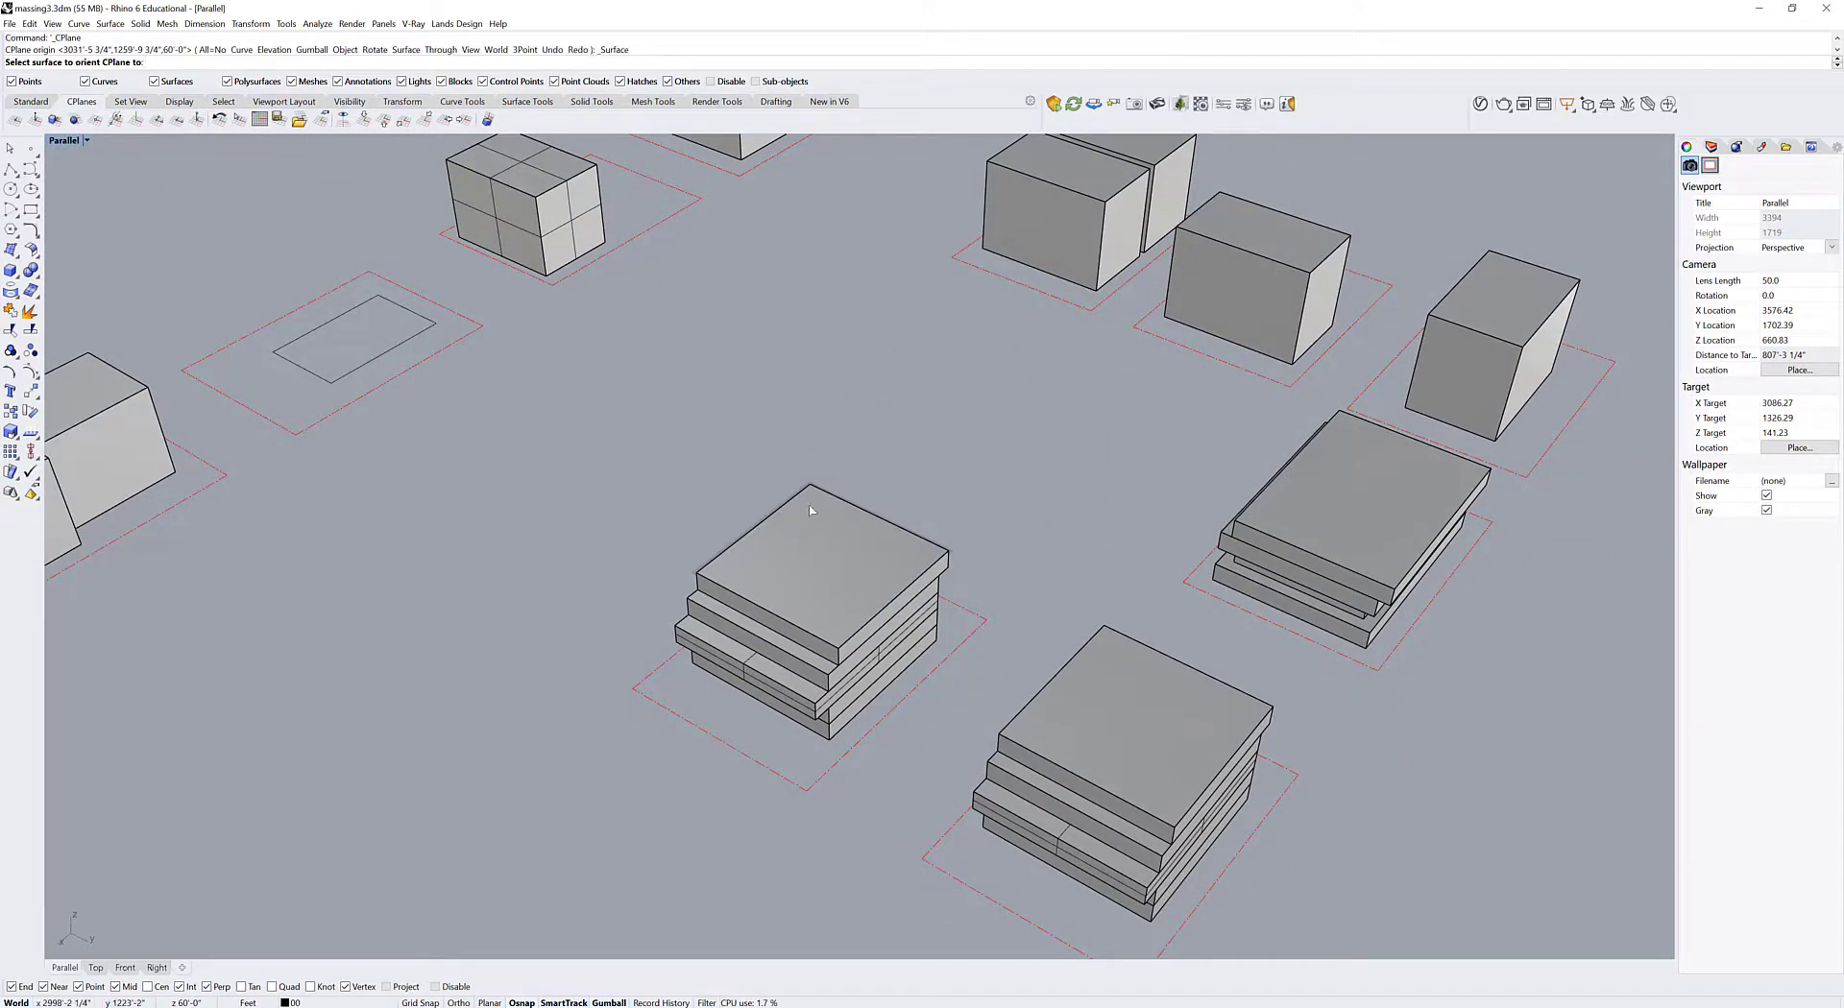
pyautogui.click(810, 510)
pyautogui.click(809, 483)
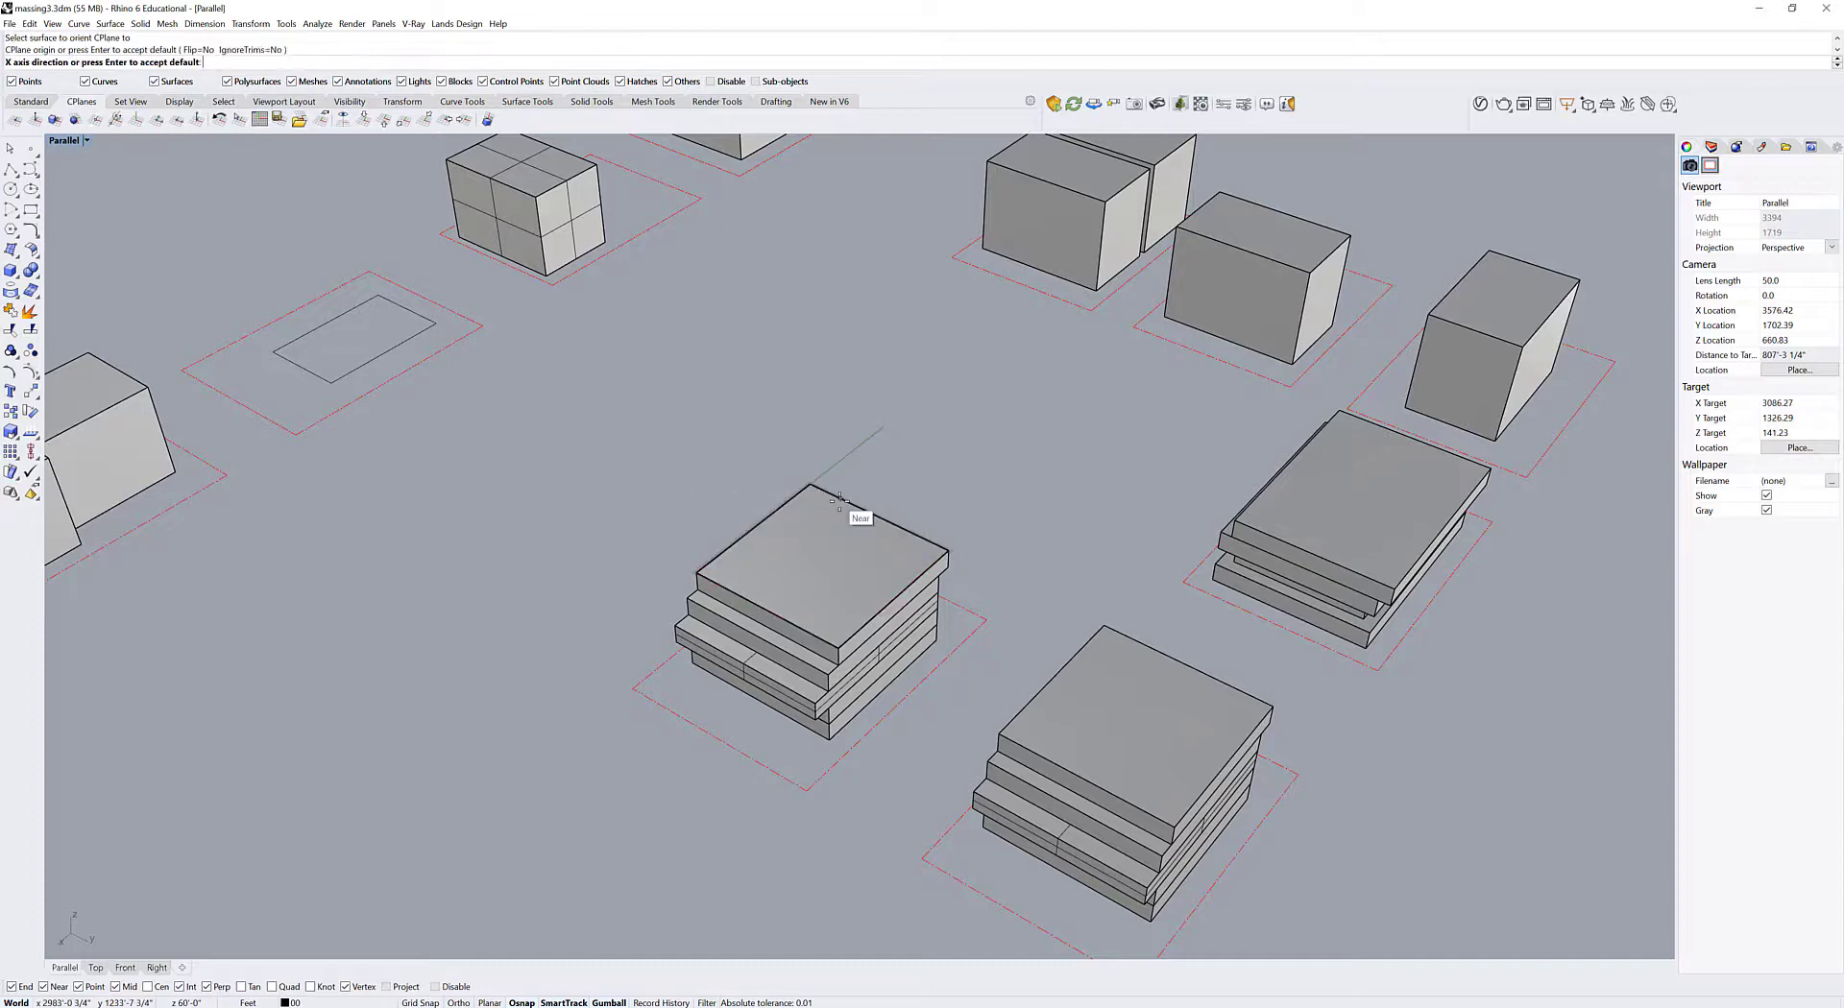
pyautogui.click(791, 499)
pyautogui.moveTo(833, 523); pyautogui.dragTo(779, 609, button='right')
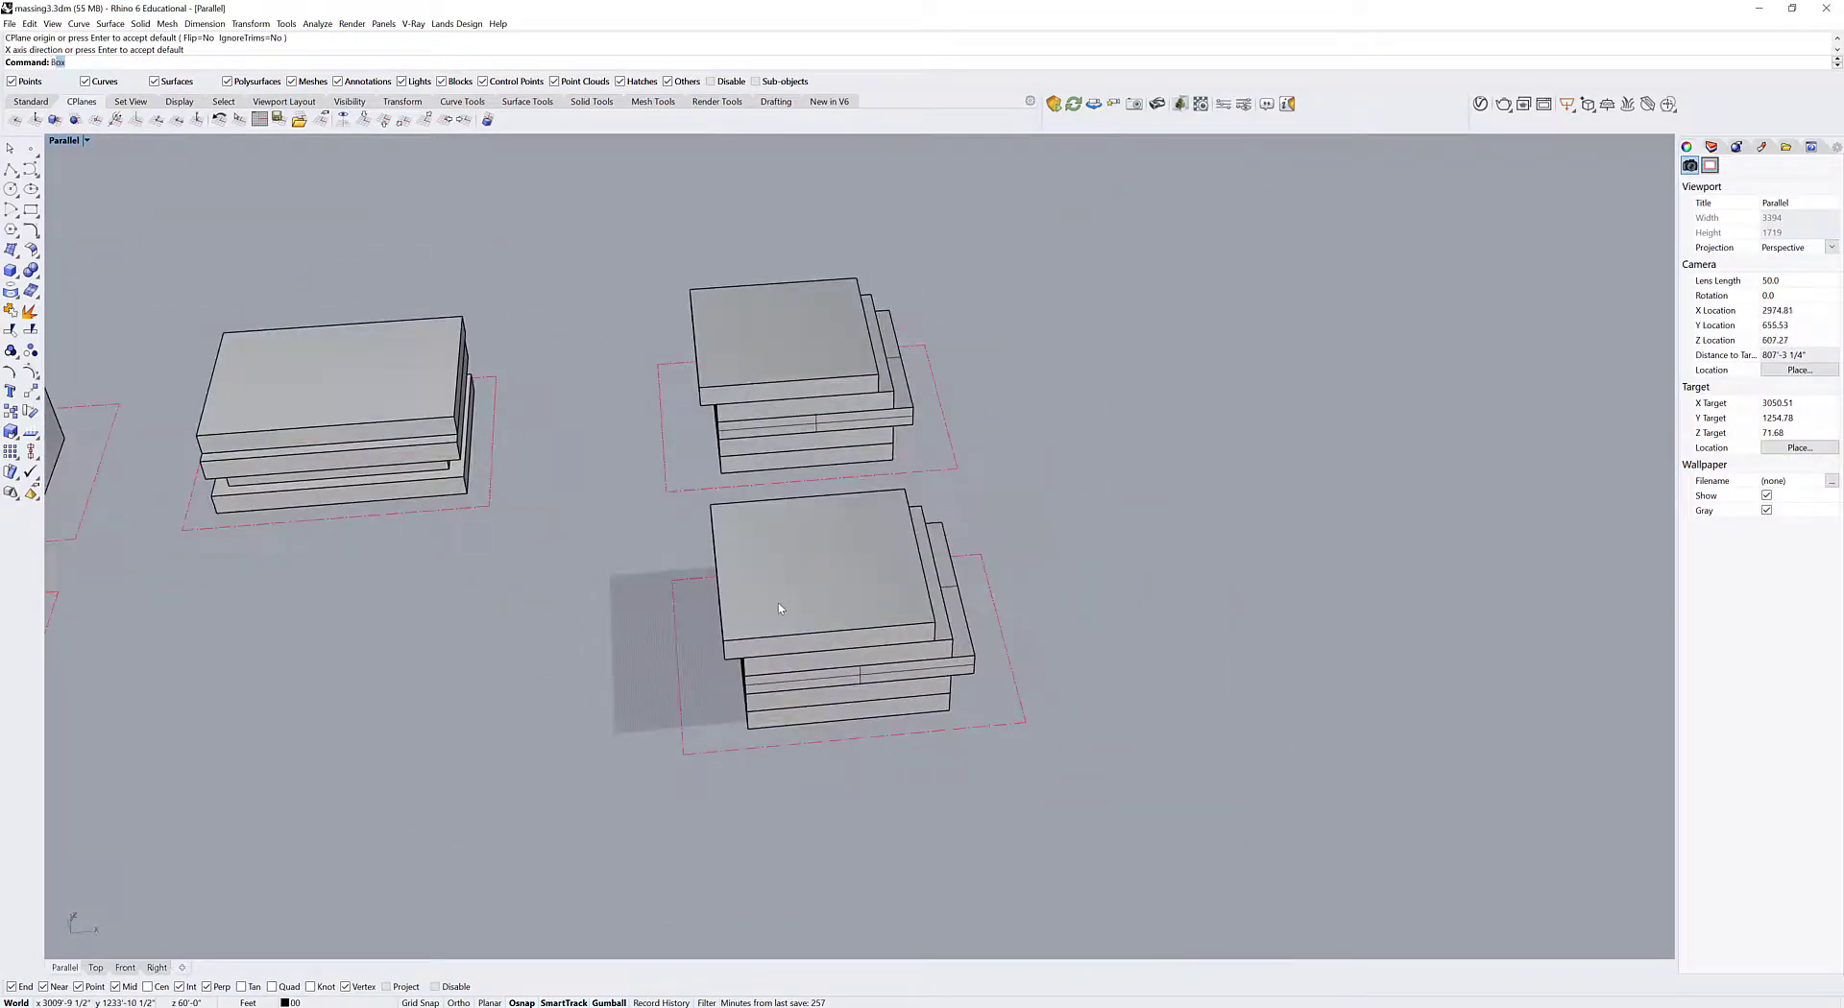
# Draw a rectangular box in the middle of the stack's top face, extending down to the level of the outline.
pyautogui.press('Return')
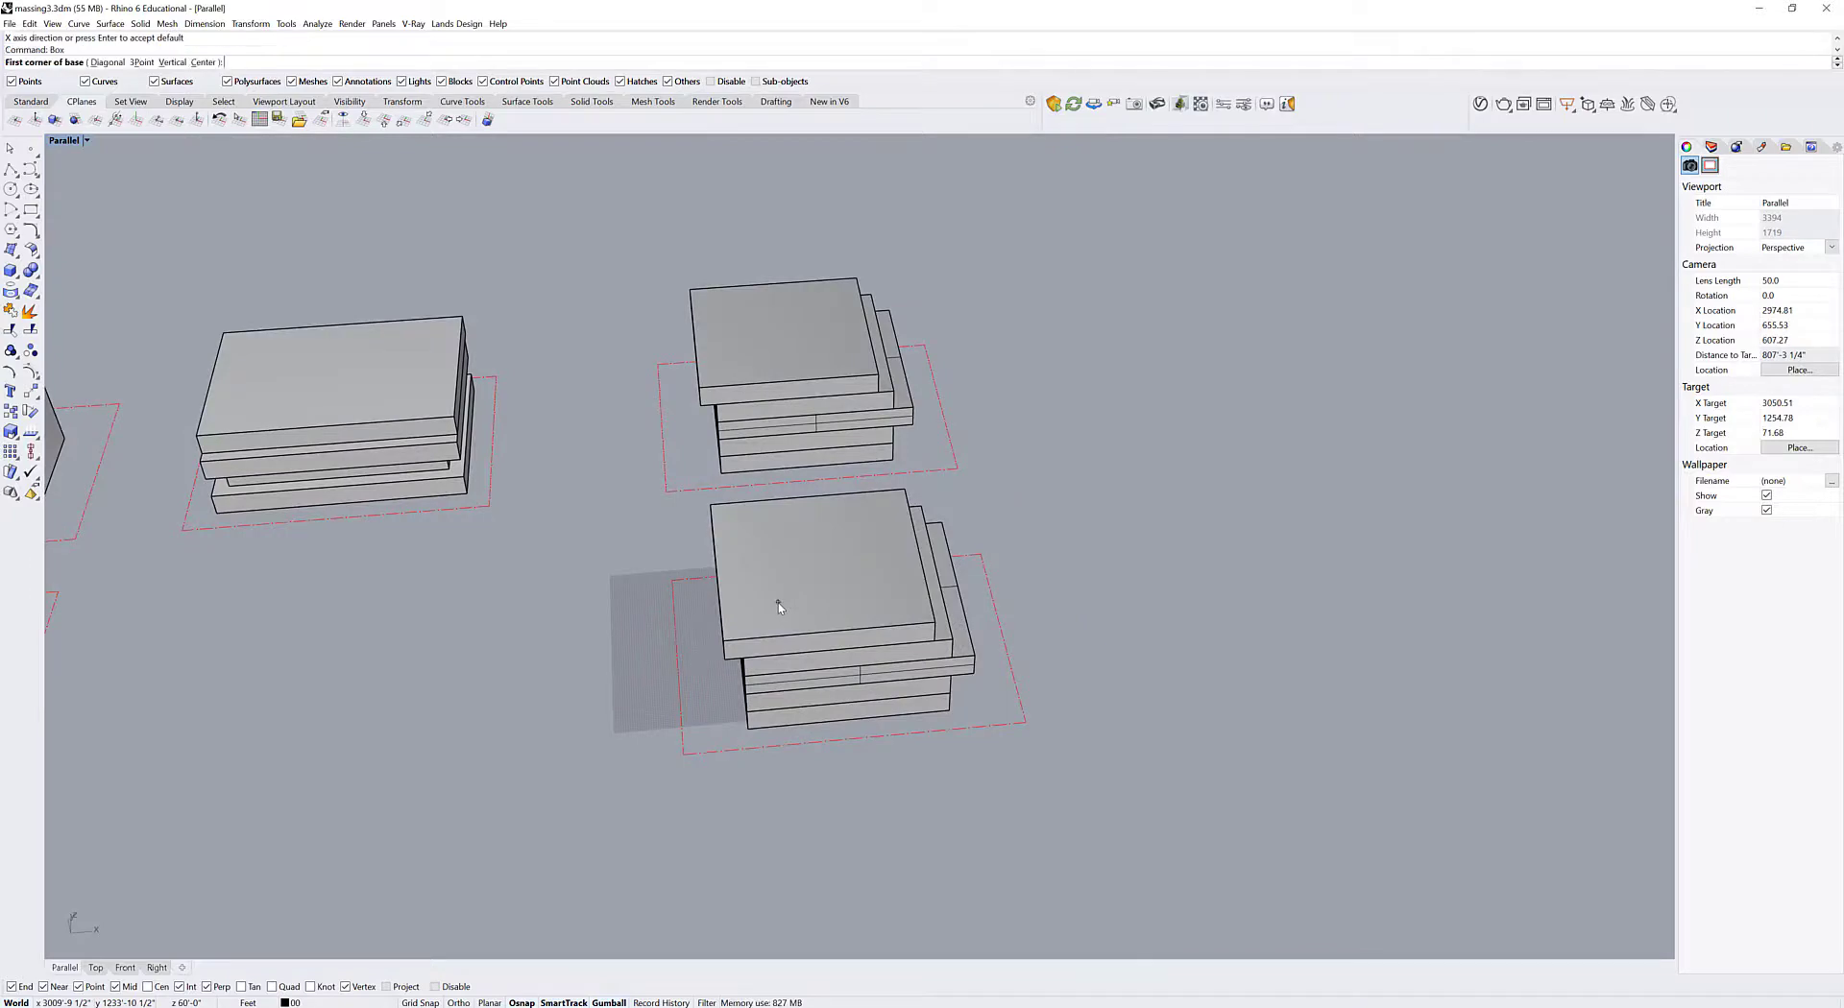
pyautogui.click(788, 539)
pyautogui.click(869, 594)
pyautogui.moveTo(870, 768); pyautogui.dragTo(1023, 672, button='right')
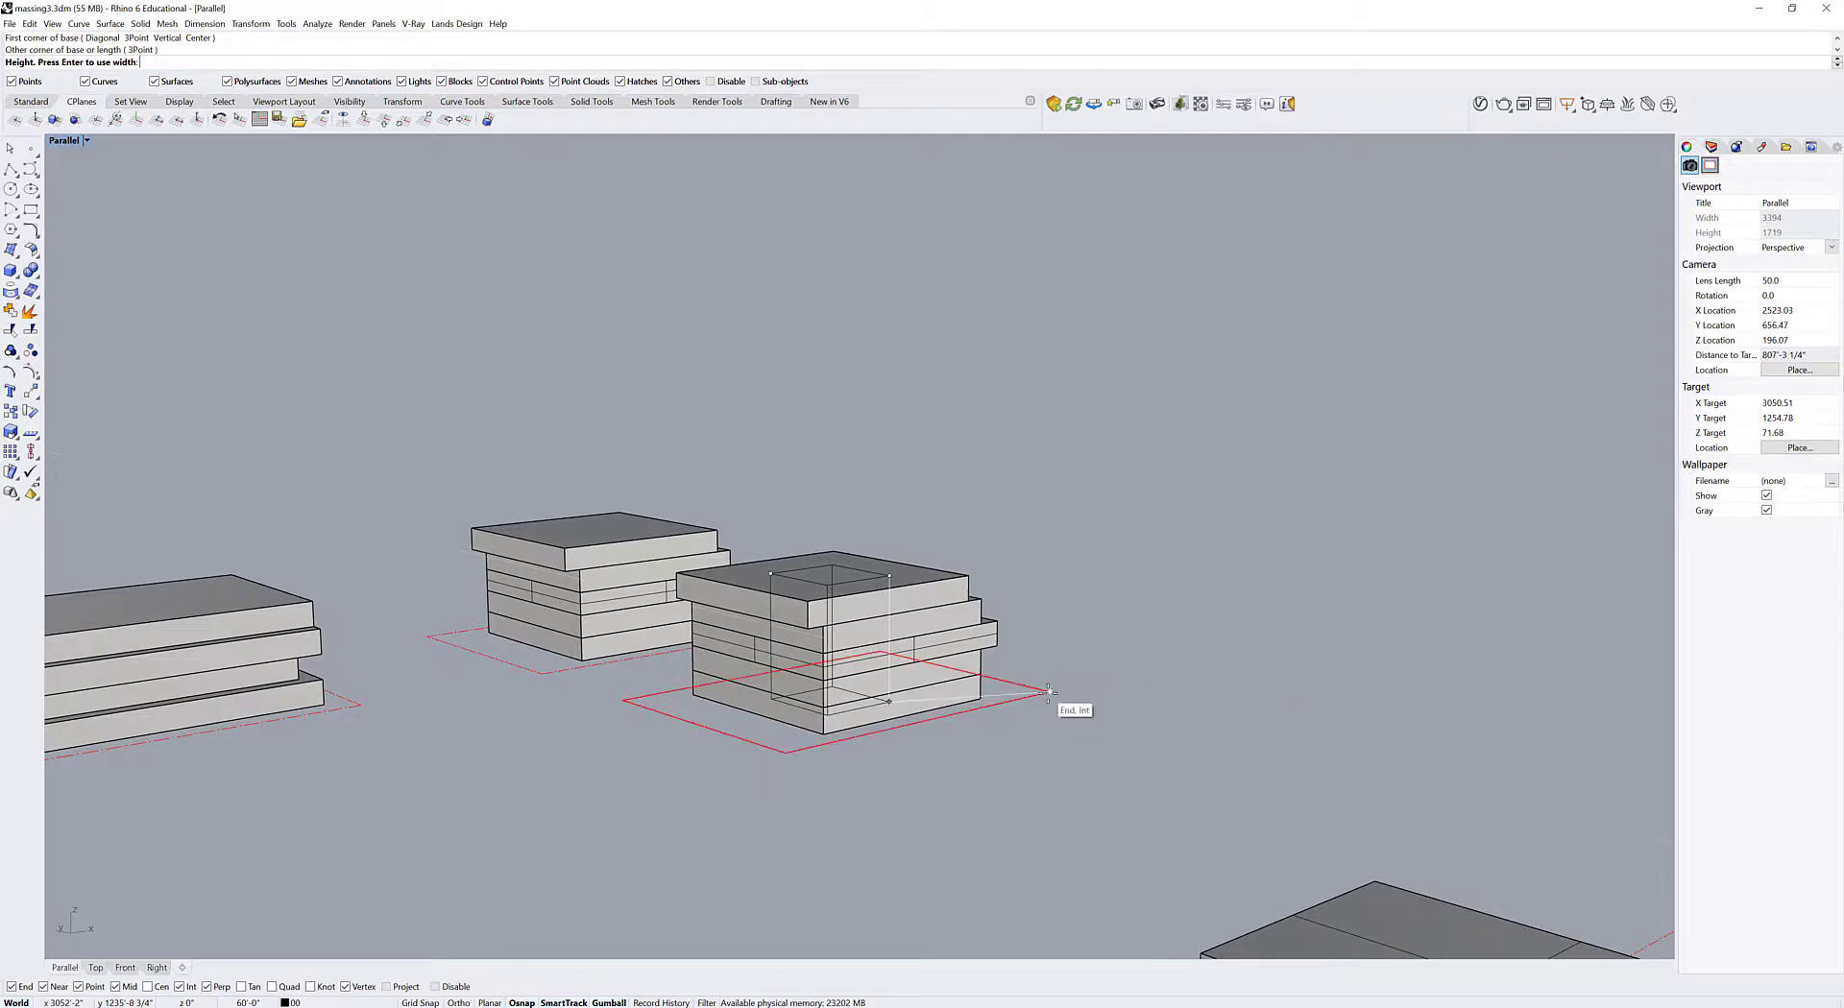
pyautogui.click(1047, 693)
# Subtract the box from all five slabs with BooleanDifference, with DeleteInput set to No, and delete the box to open a courtyard.
pyautogui.moveTo(1015, 763); pyautogui.dragTo(891, 586, button='right')
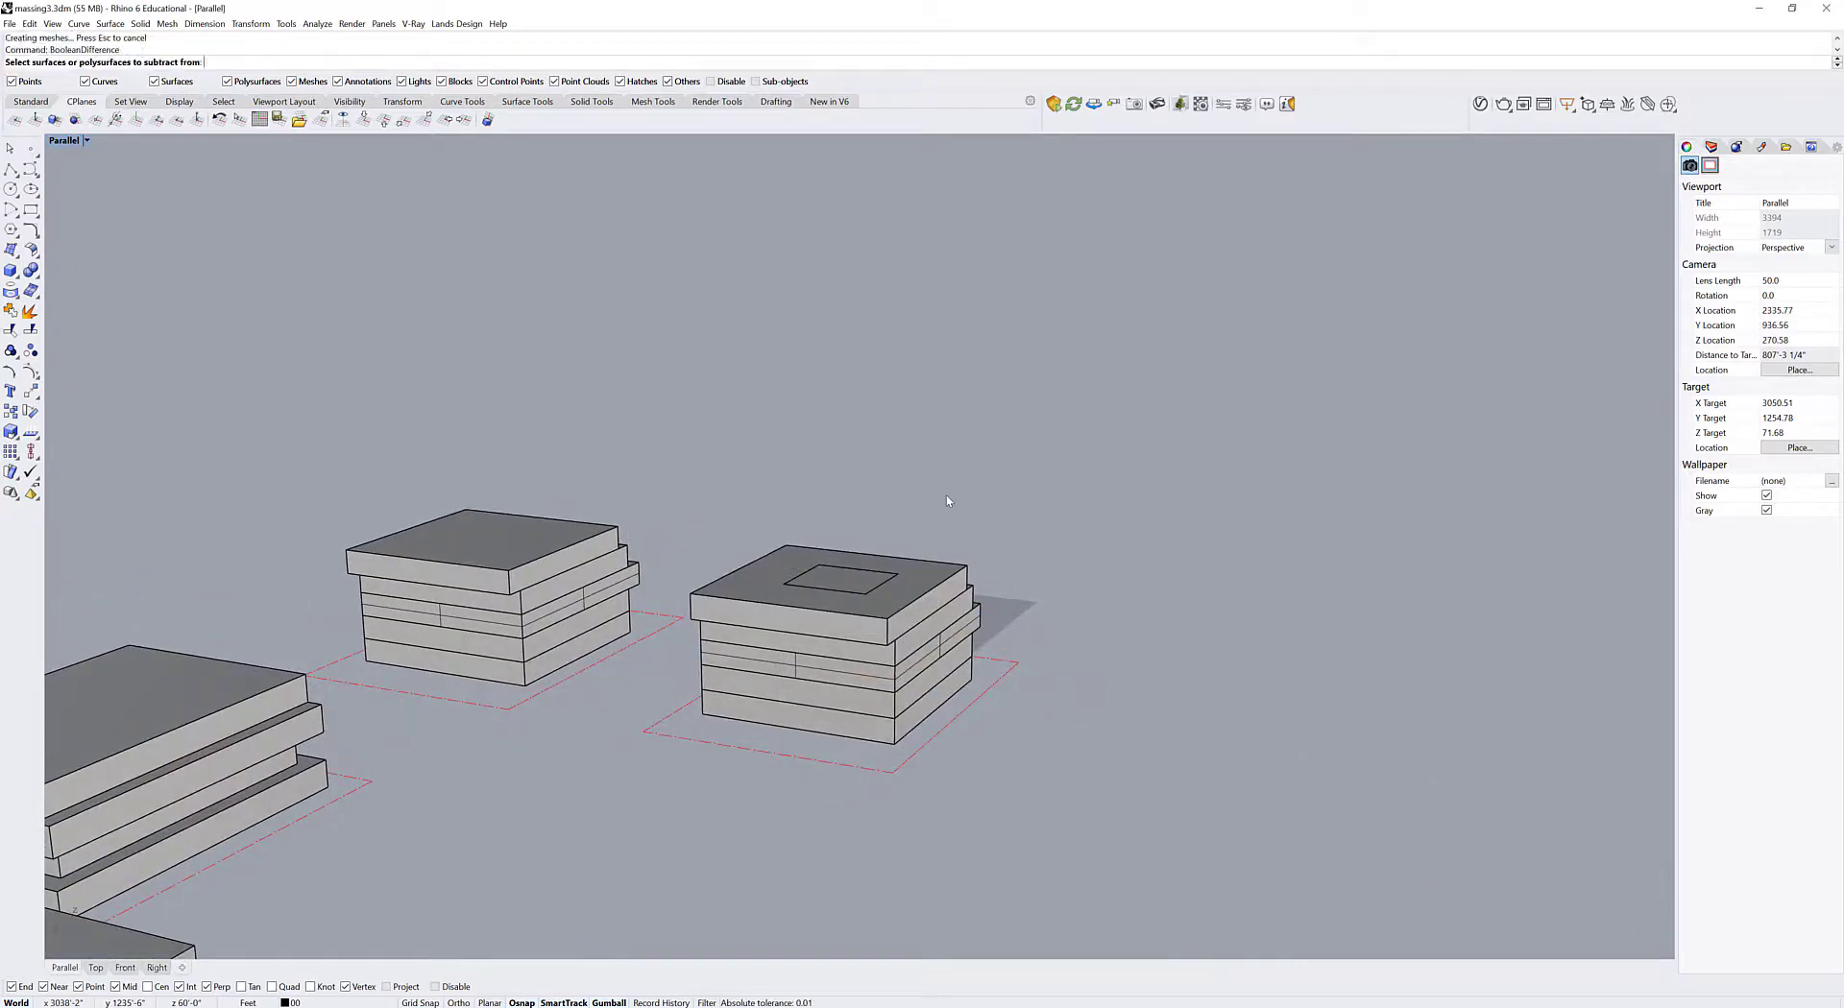
pyautogui.moveTo(947, 500); pyautogui.dragTo(1120, 746, button='right')
pyautogui.moveTo(940, 522); pyautogui.dragTo(938, 526)
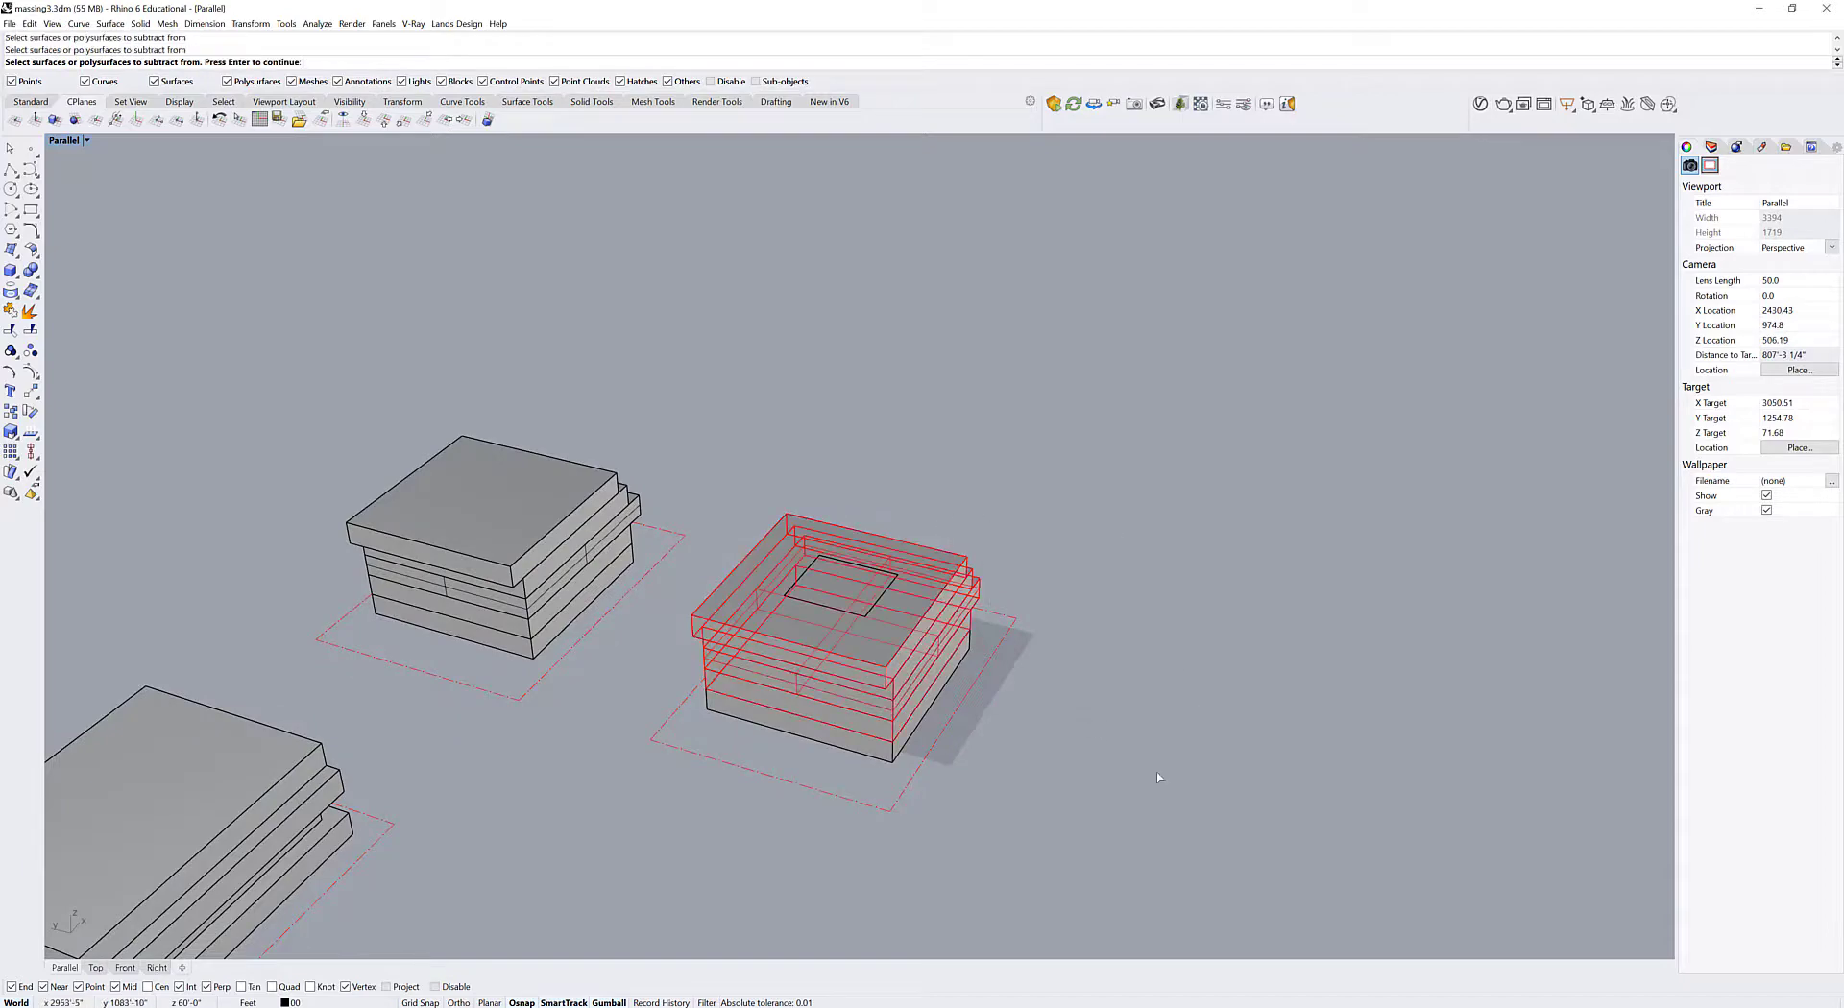
pyautogui.click(876, 580)
pyautogui.press('Return')
pyautogui.click(830, 590)
pyautogui.press('Delete')
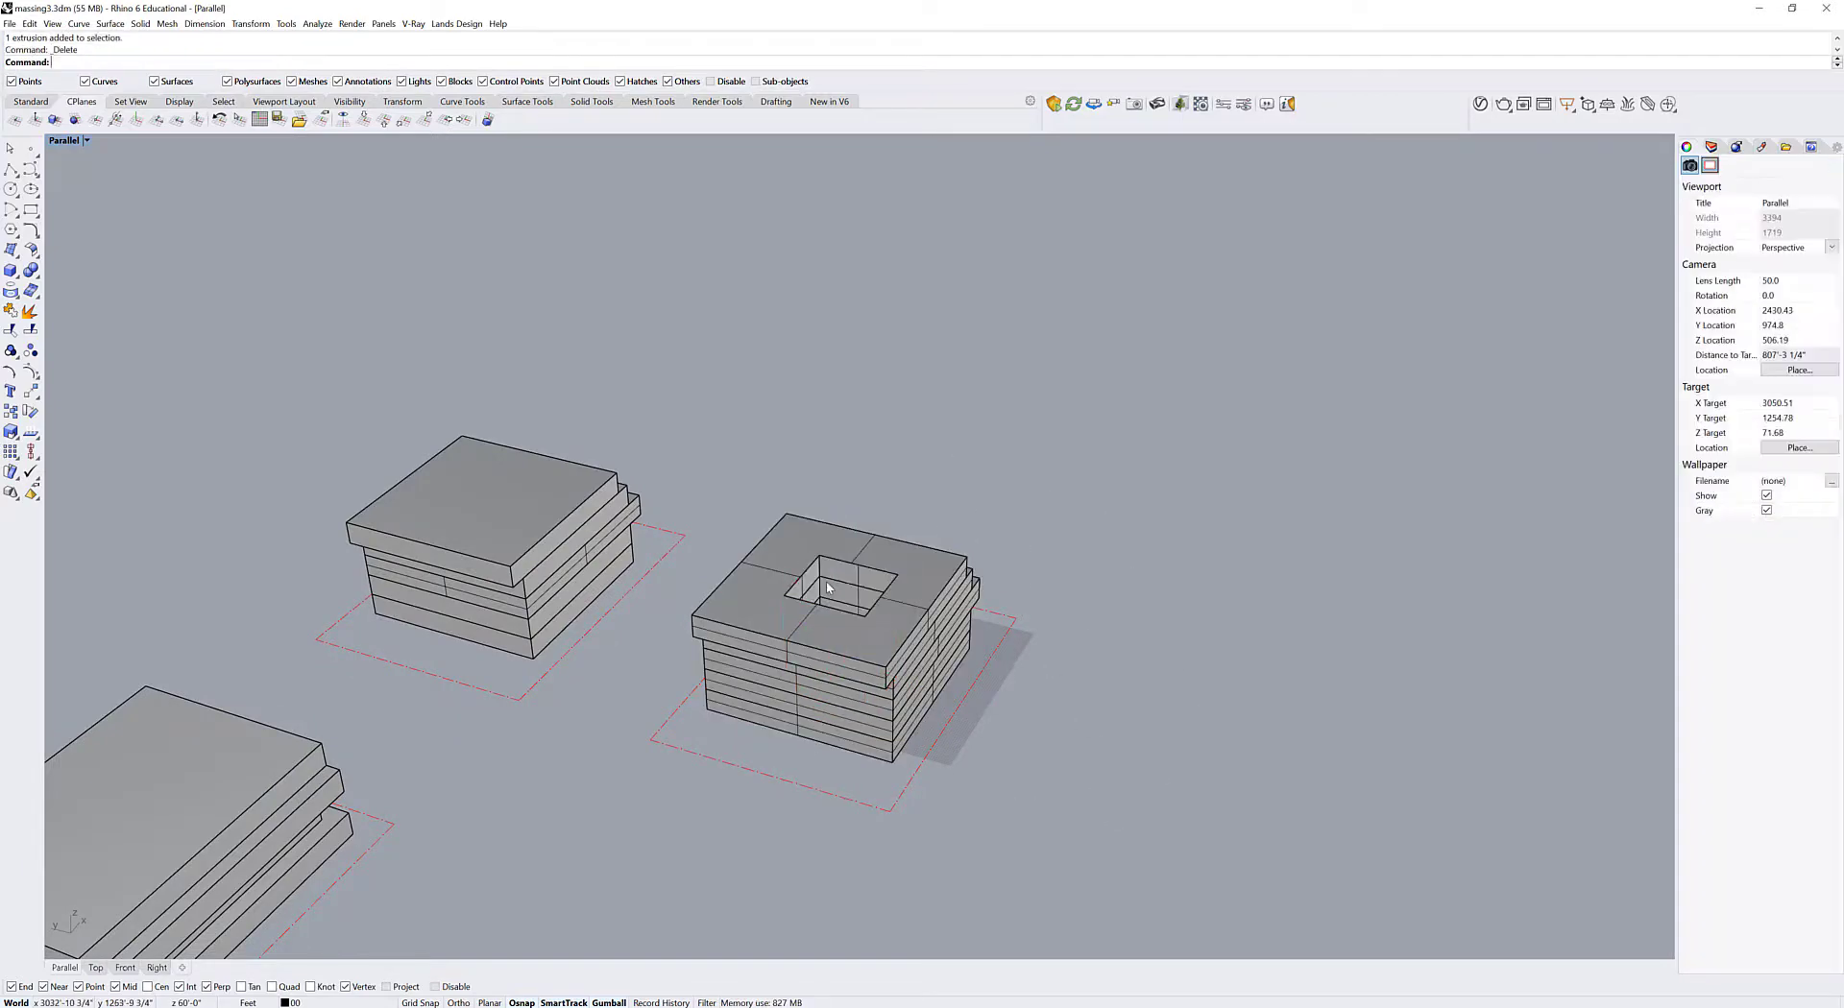
# Undo the deletion of the box inside the courtyard stack.
pyautogui.moveTo(828, 588); pyautogui.dragTo(1095, 483, button='right')
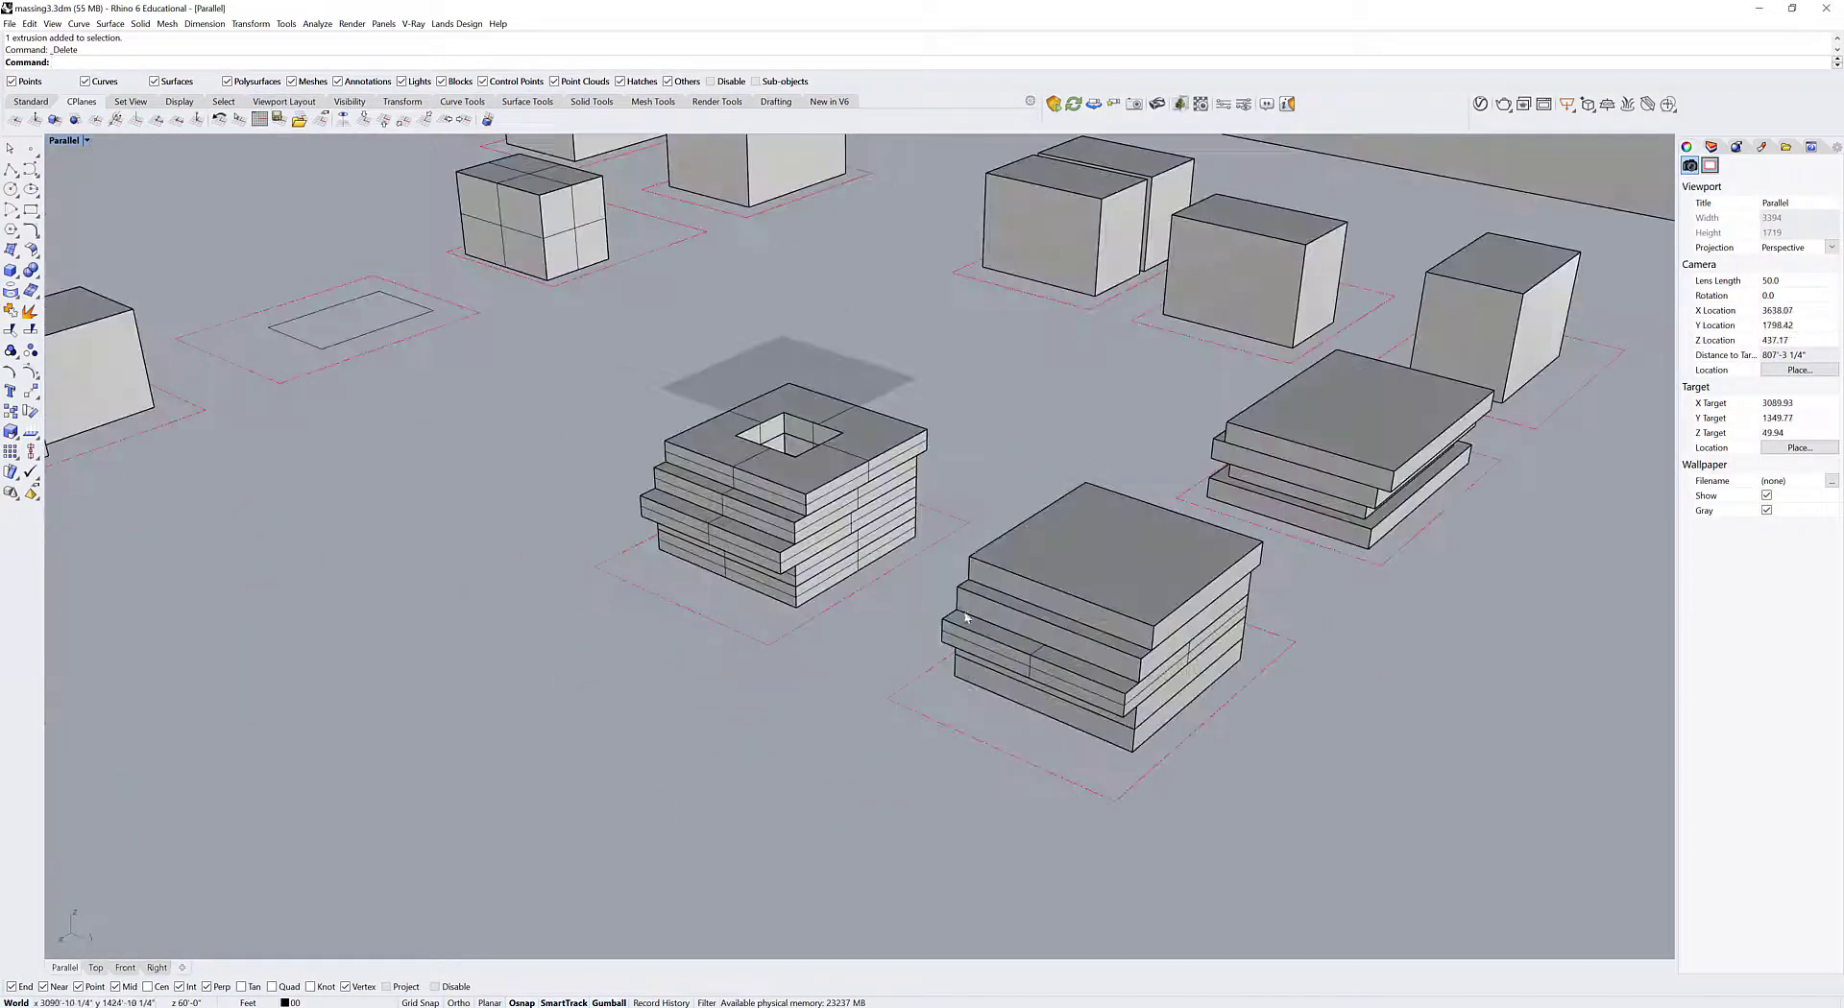
pyautogui.moveTo(967, 617); pyautogui.dragTo(700, 511, button='right')
pyautogui.scroll(-4, 812, 499)
pyautogui.moveTo(884, 665); pyautogui.dragTo(1051, 680, button='right')
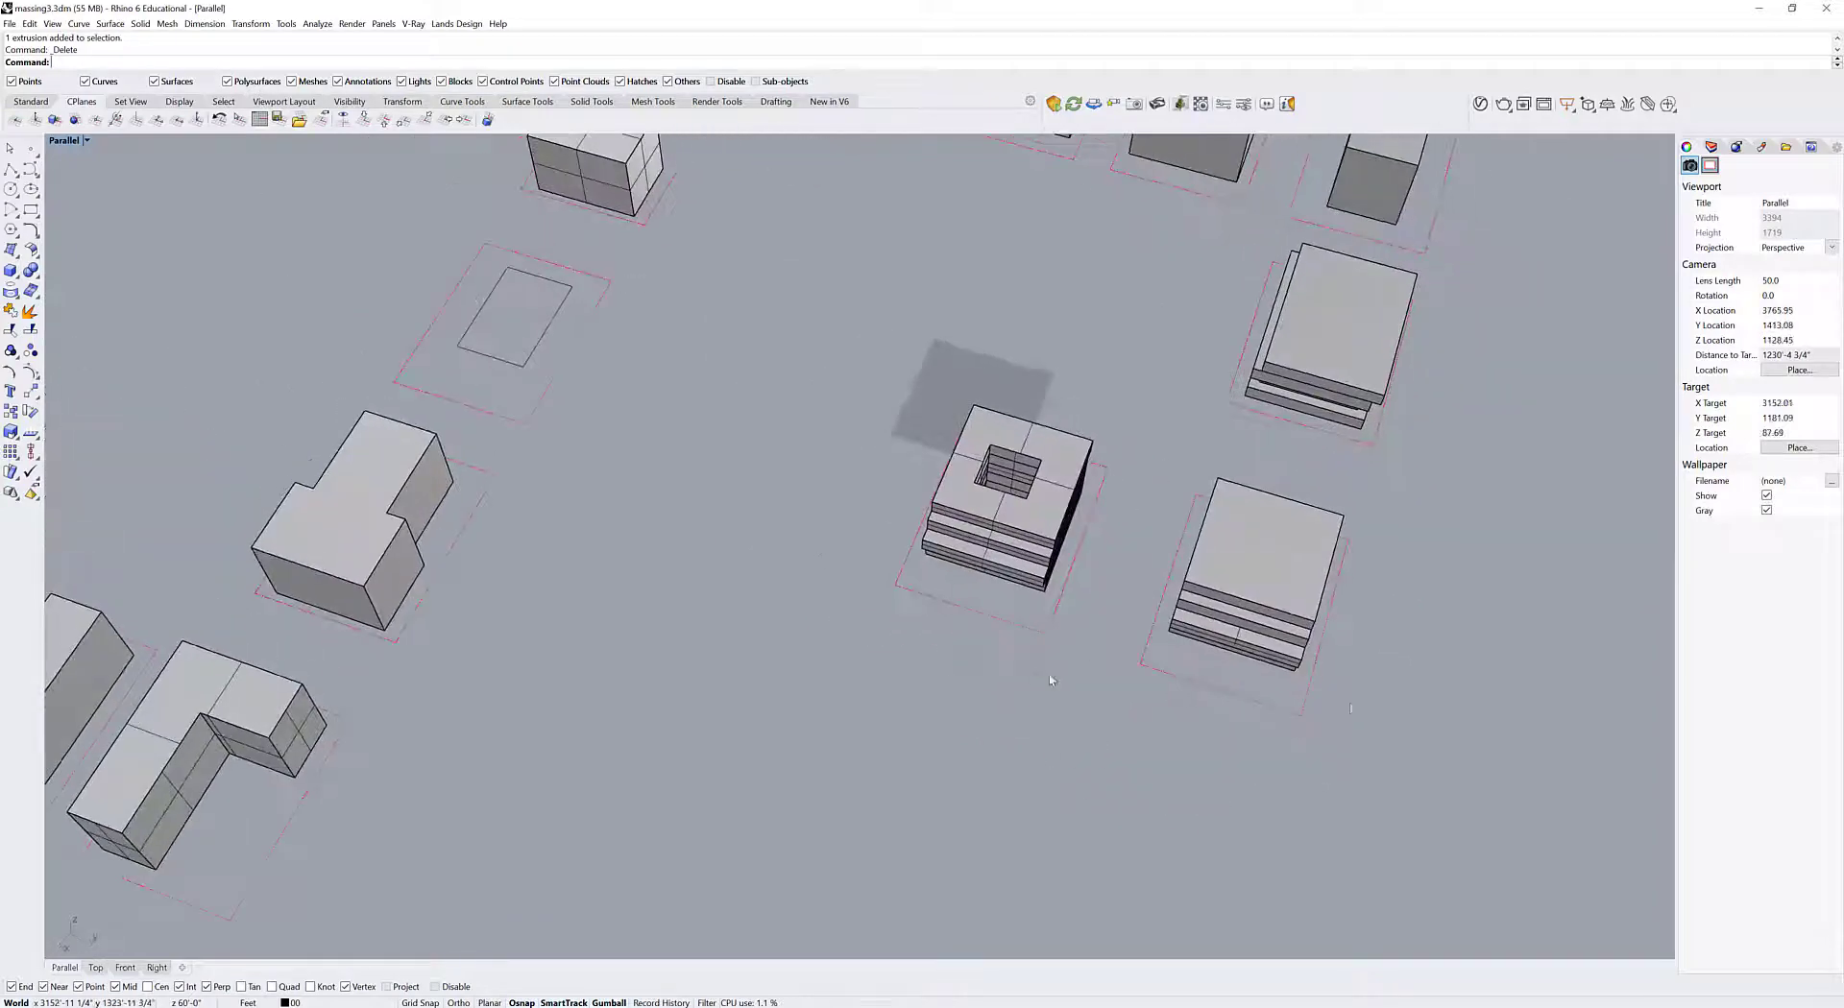
pyautogui.moveTo(1360, 769); pyautogui.dragTo(1350, 740, button='right')
pyautogui.hotkey('ctrl', 'z')
pyautogui.press('Escape')
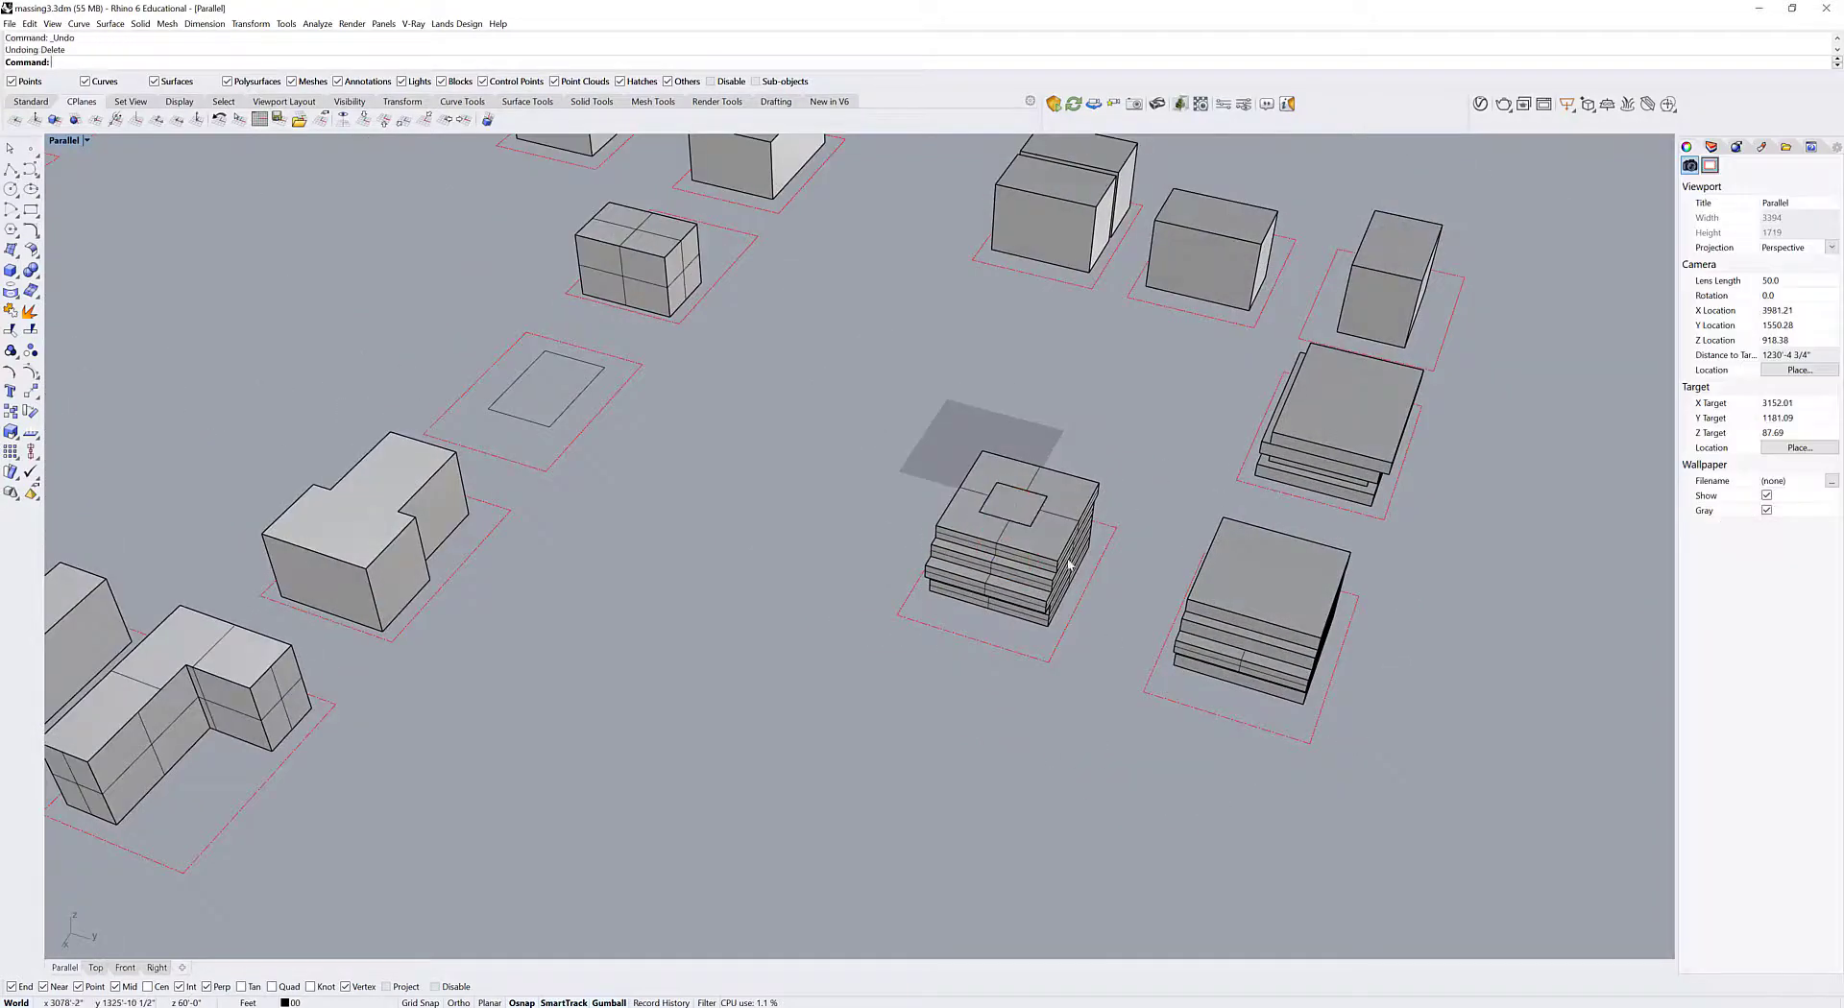
# Duplicate the courtyard stack together with its box and outline into the empty space beside it.
pyautogui.moveTo(1099, 694); pyautogui.dragTo(822, 434)
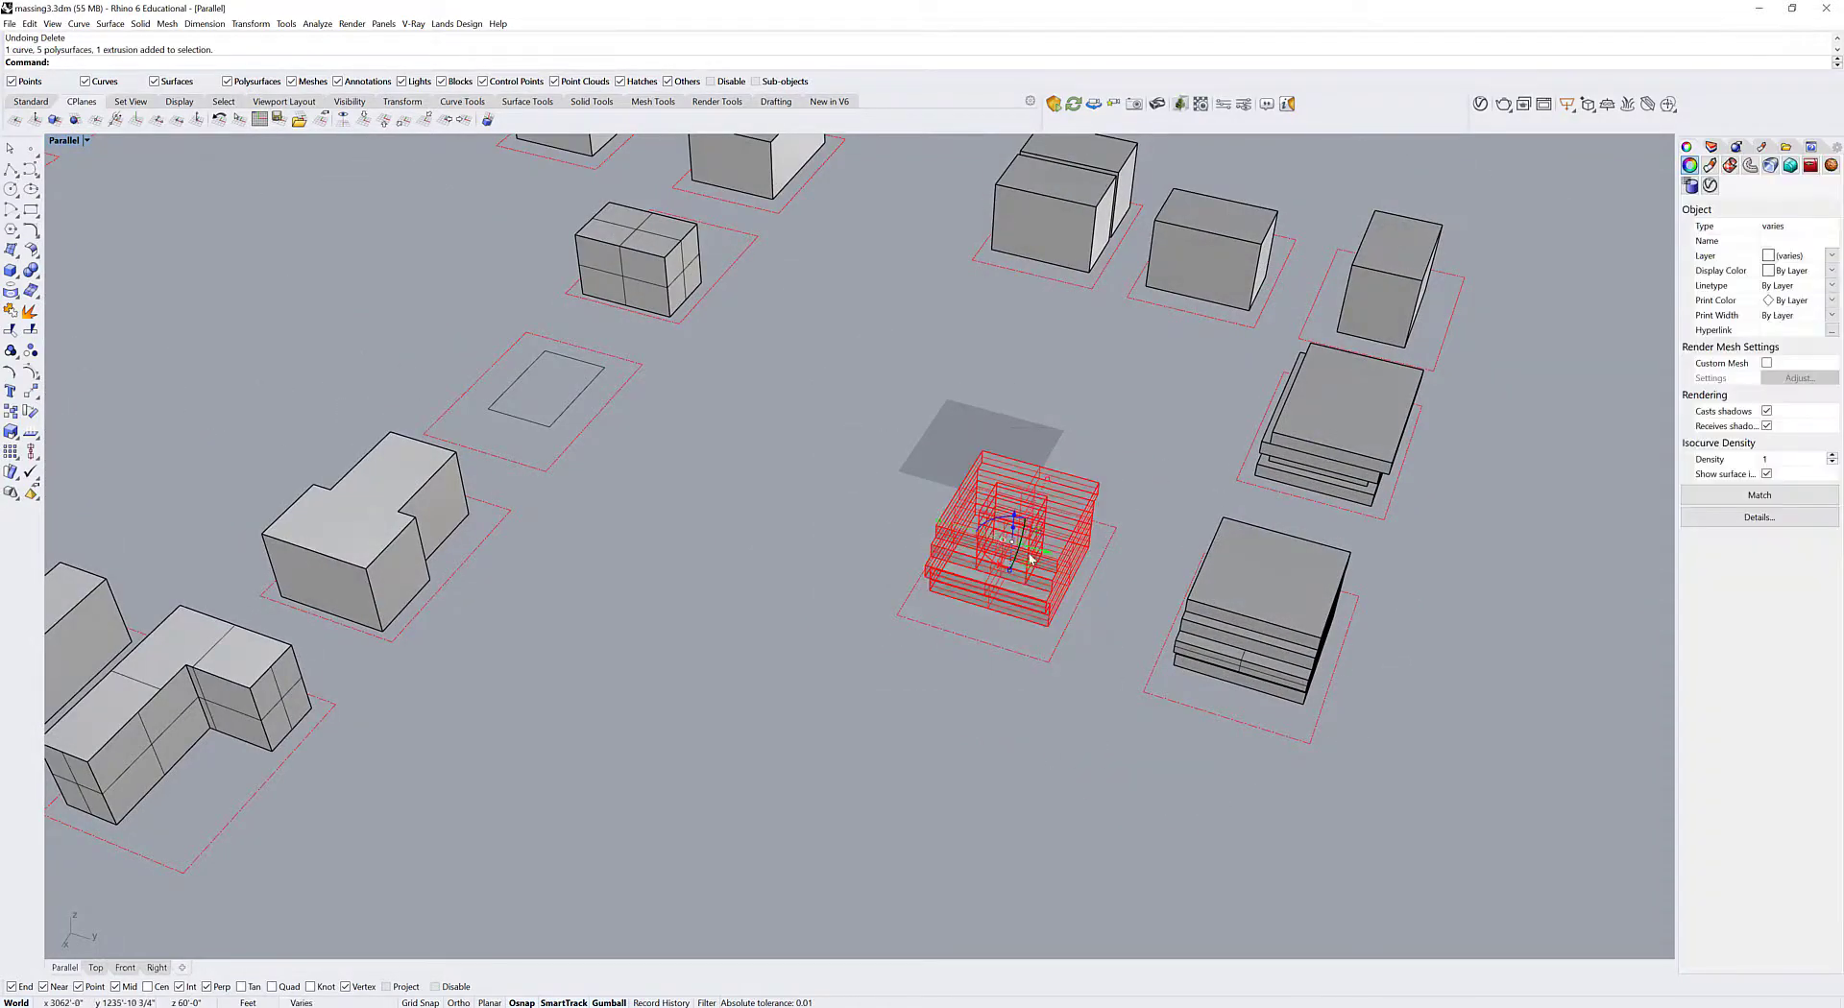
pyautogui.keyDown('alt'); pyautogui.moveTo(1043, 553); pyautogui.dragTo(842, 521); pyautogui.keyUp('alt')
pyautogui.click(842, 625)
pyautogui.scroll(6, 829, 488)
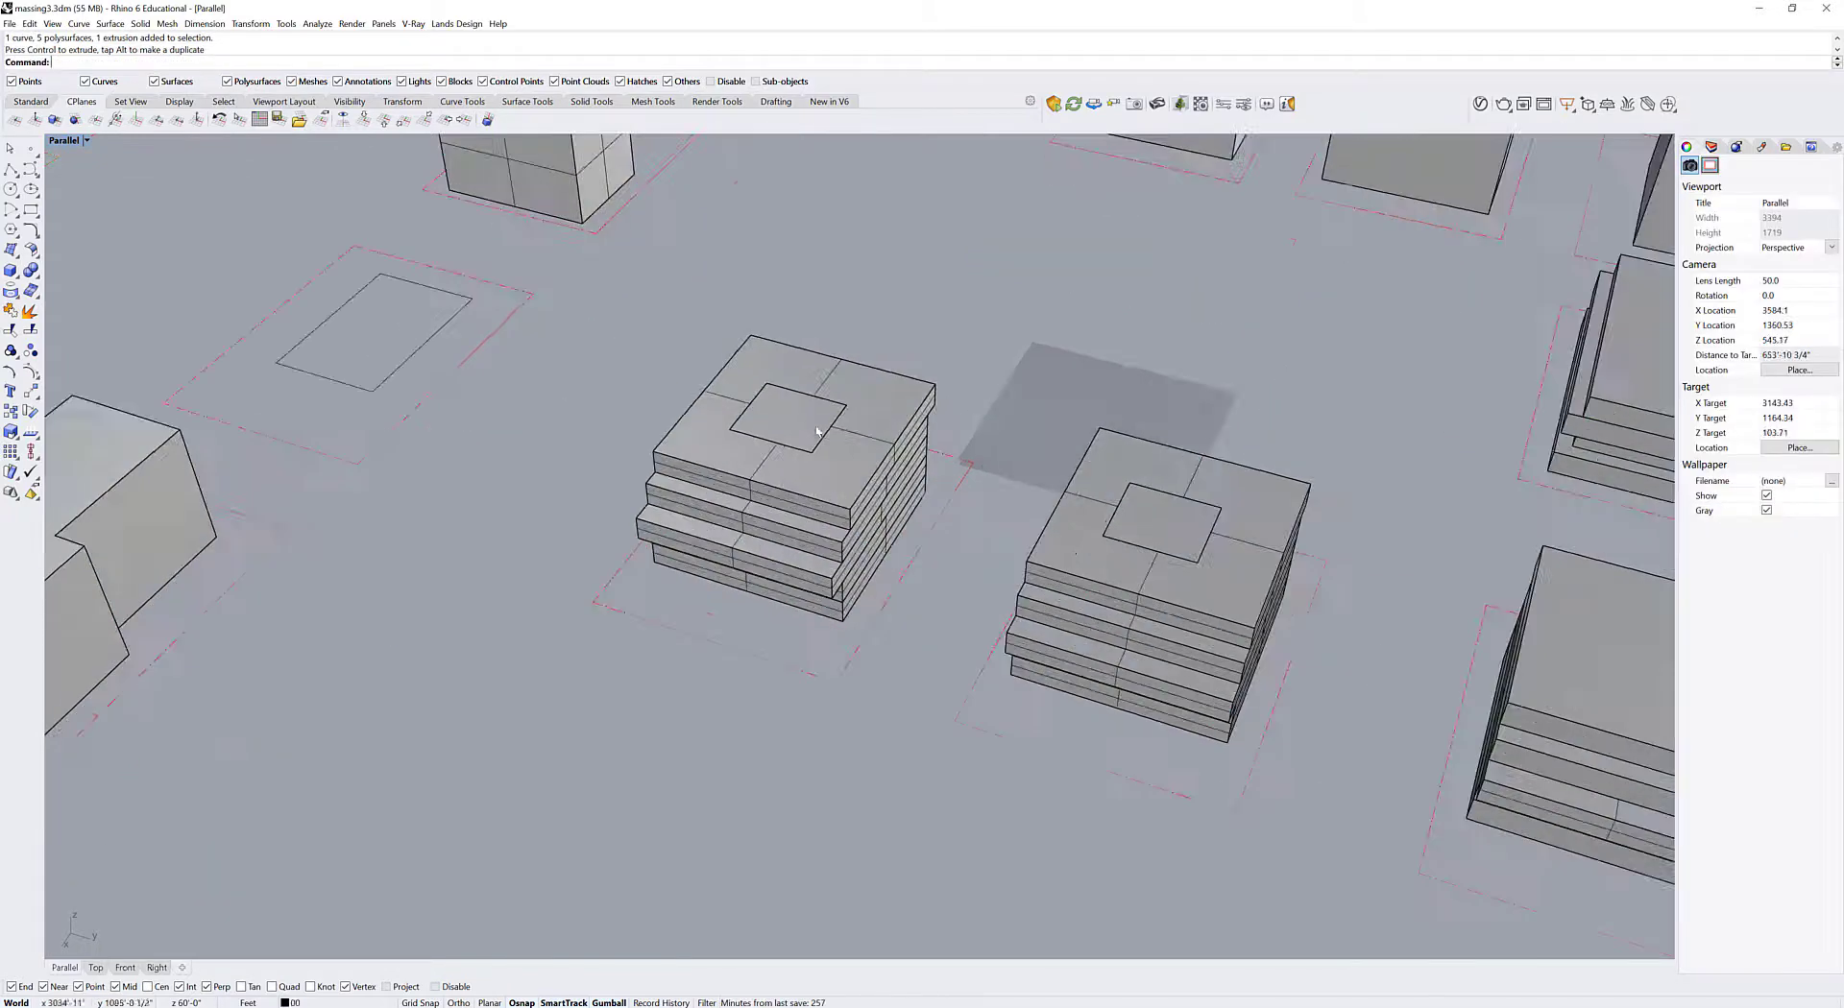
# Lengthen the box in the duplicated courtyard stack so that it extends out past one side of the slabs.
pyautogui.click(809, 423)
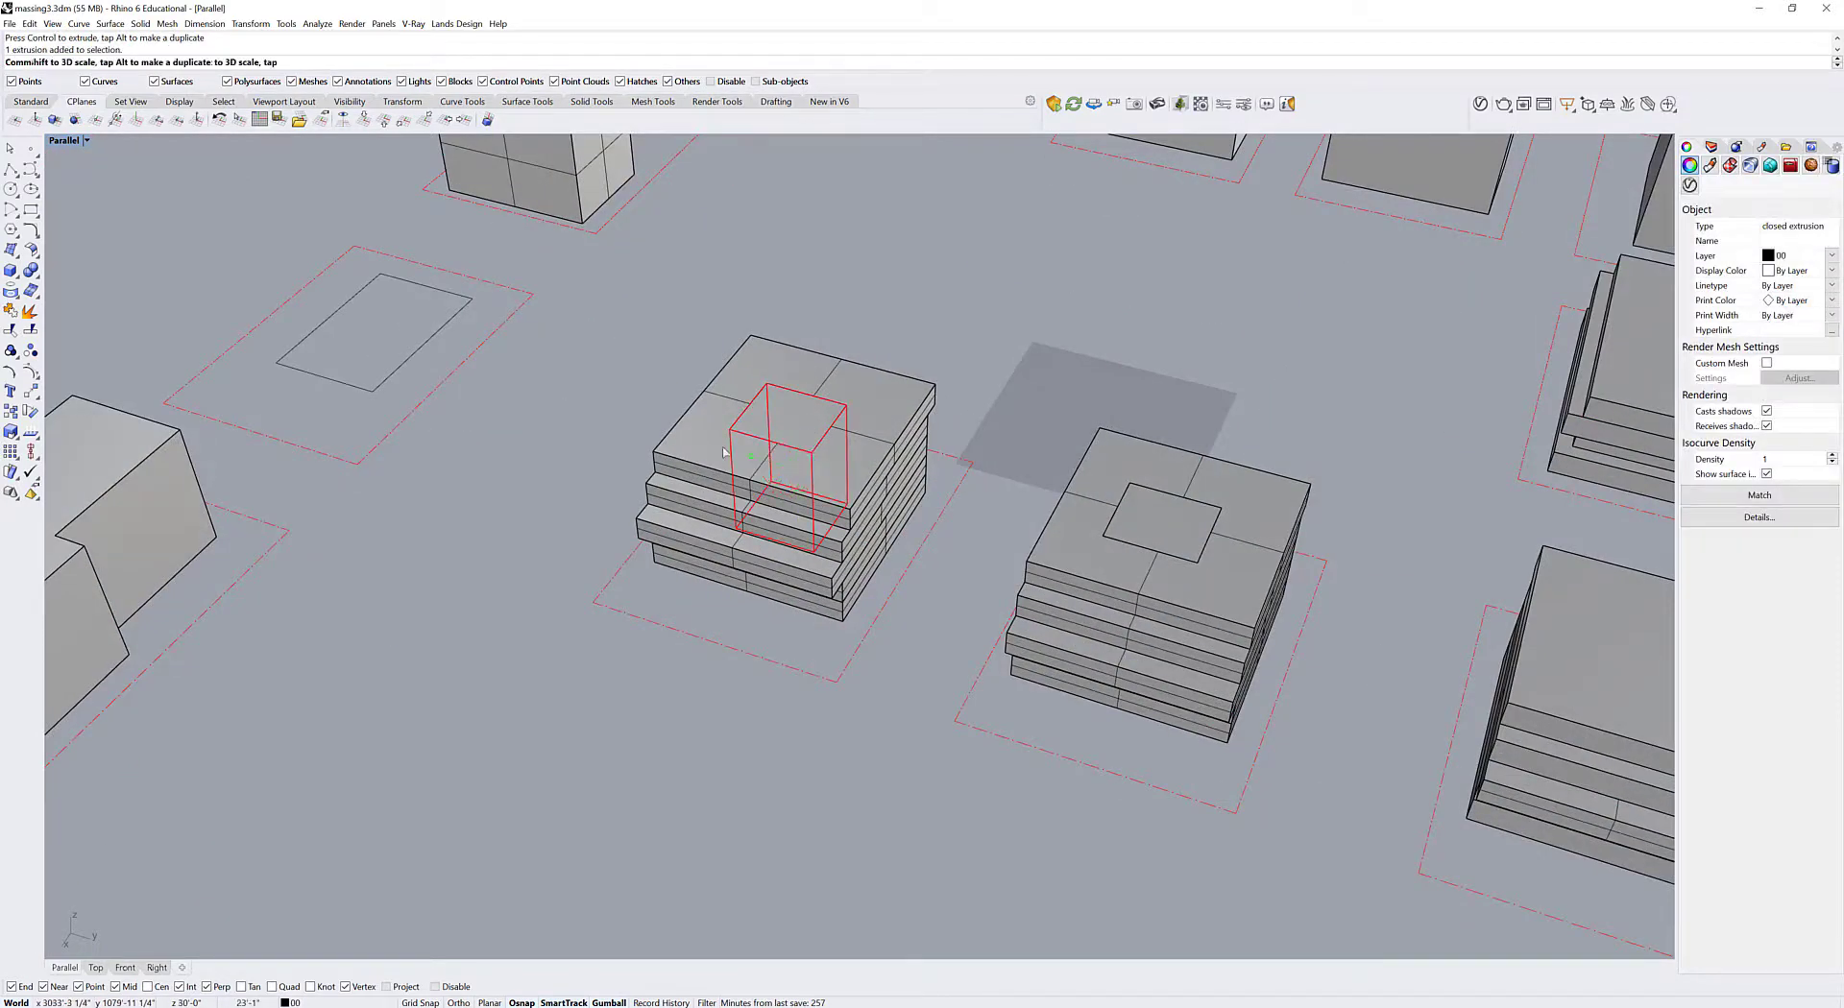
pyautogui.moveTo(724, 452); pyautogui.dragTo(733, 458)
pyautogui.moveTo(835, 485); pyautogui.dragTo(903, 507)
pyautogui.click(1063, 327)
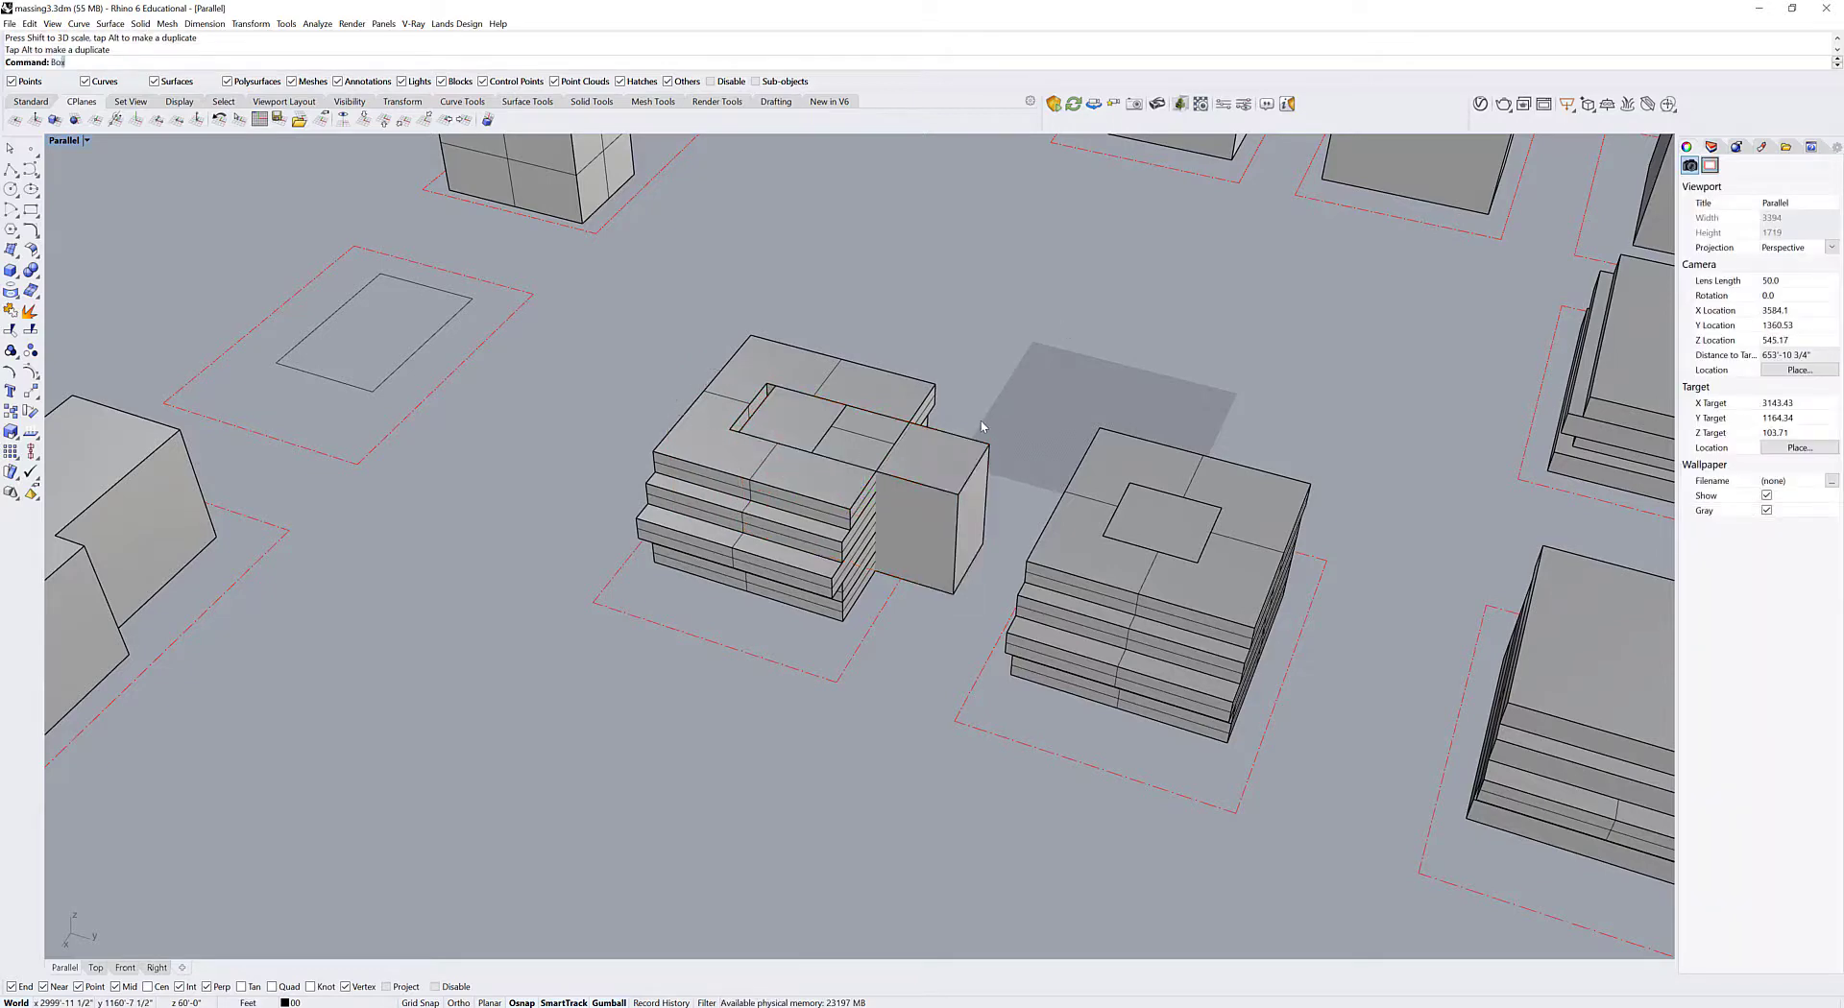
# Subtract the lengthened box from all five slabs of the duplicate with BooleanDifference and delete the box, leaving a courtyard open on one side.
pyautogui.click(831, 594)
pyautogui.click(837, 594)
pyautogui.click(833, 608)
pyautogui.click(833, 550)
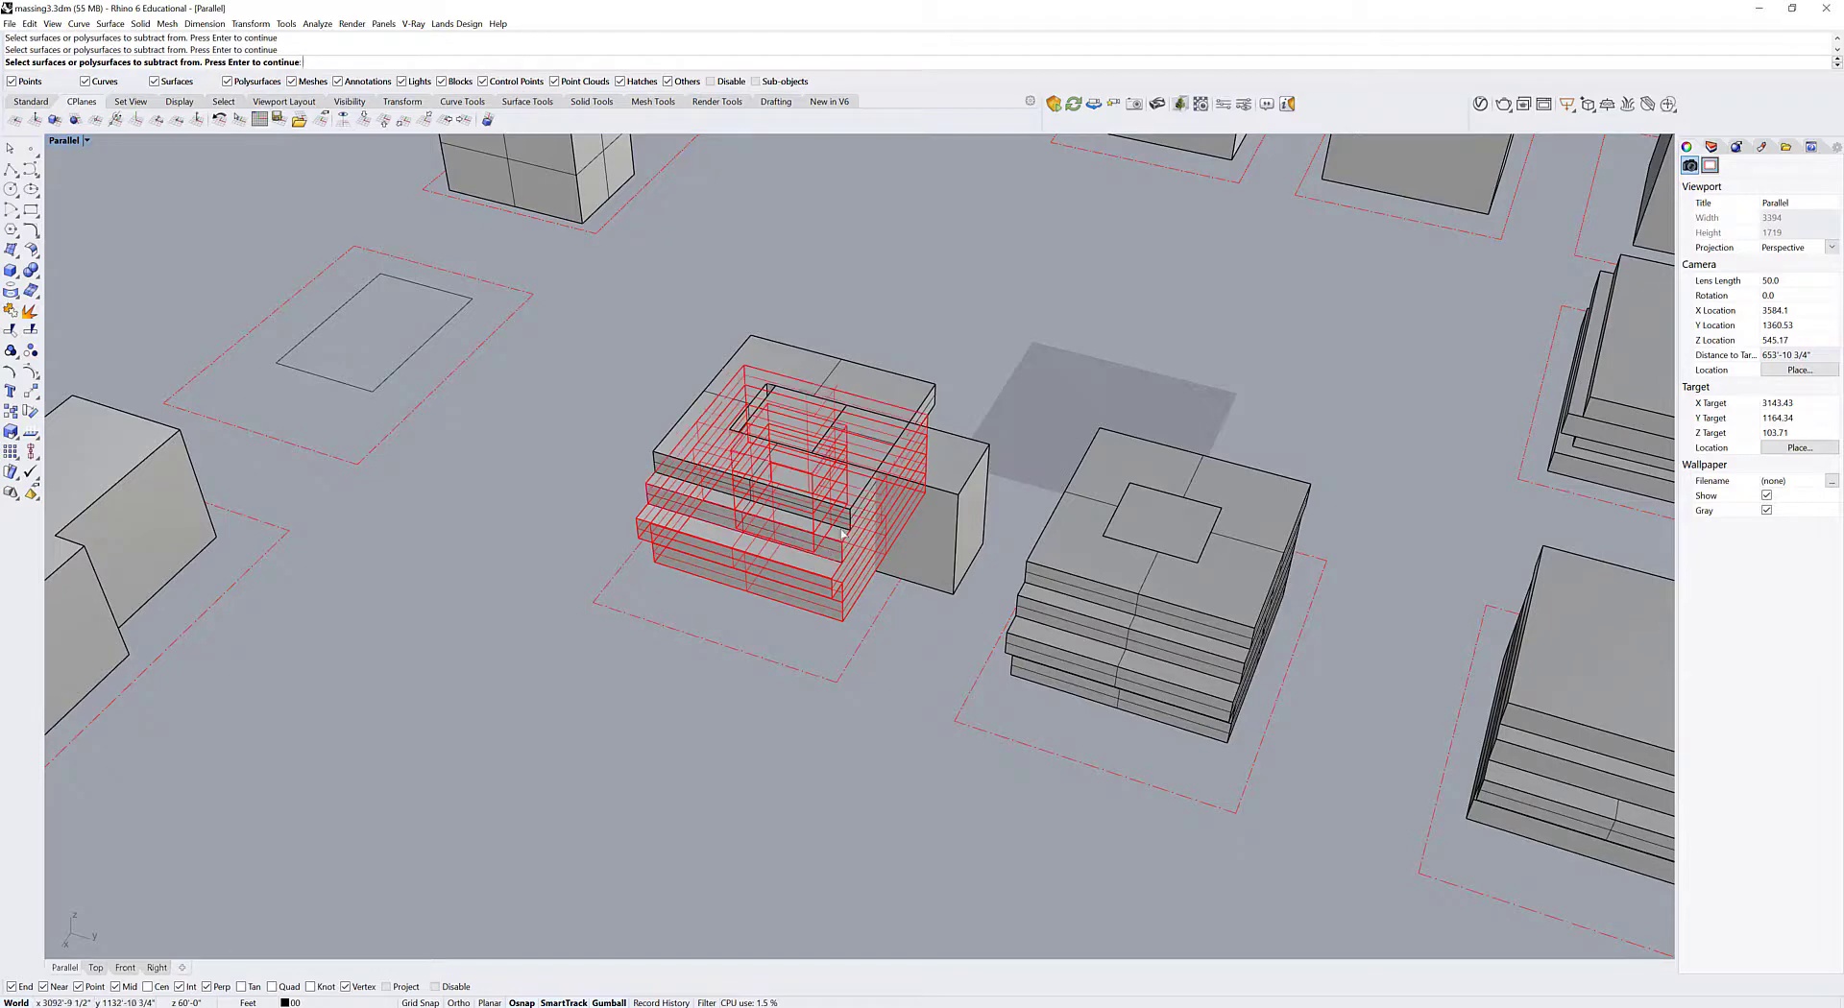
pyautogui.click(845, 522)
pyautogui.press('Return')
pyautogui.click(960, 482)
pyautogui.press('Return')
pyautogui.click(963, 478)
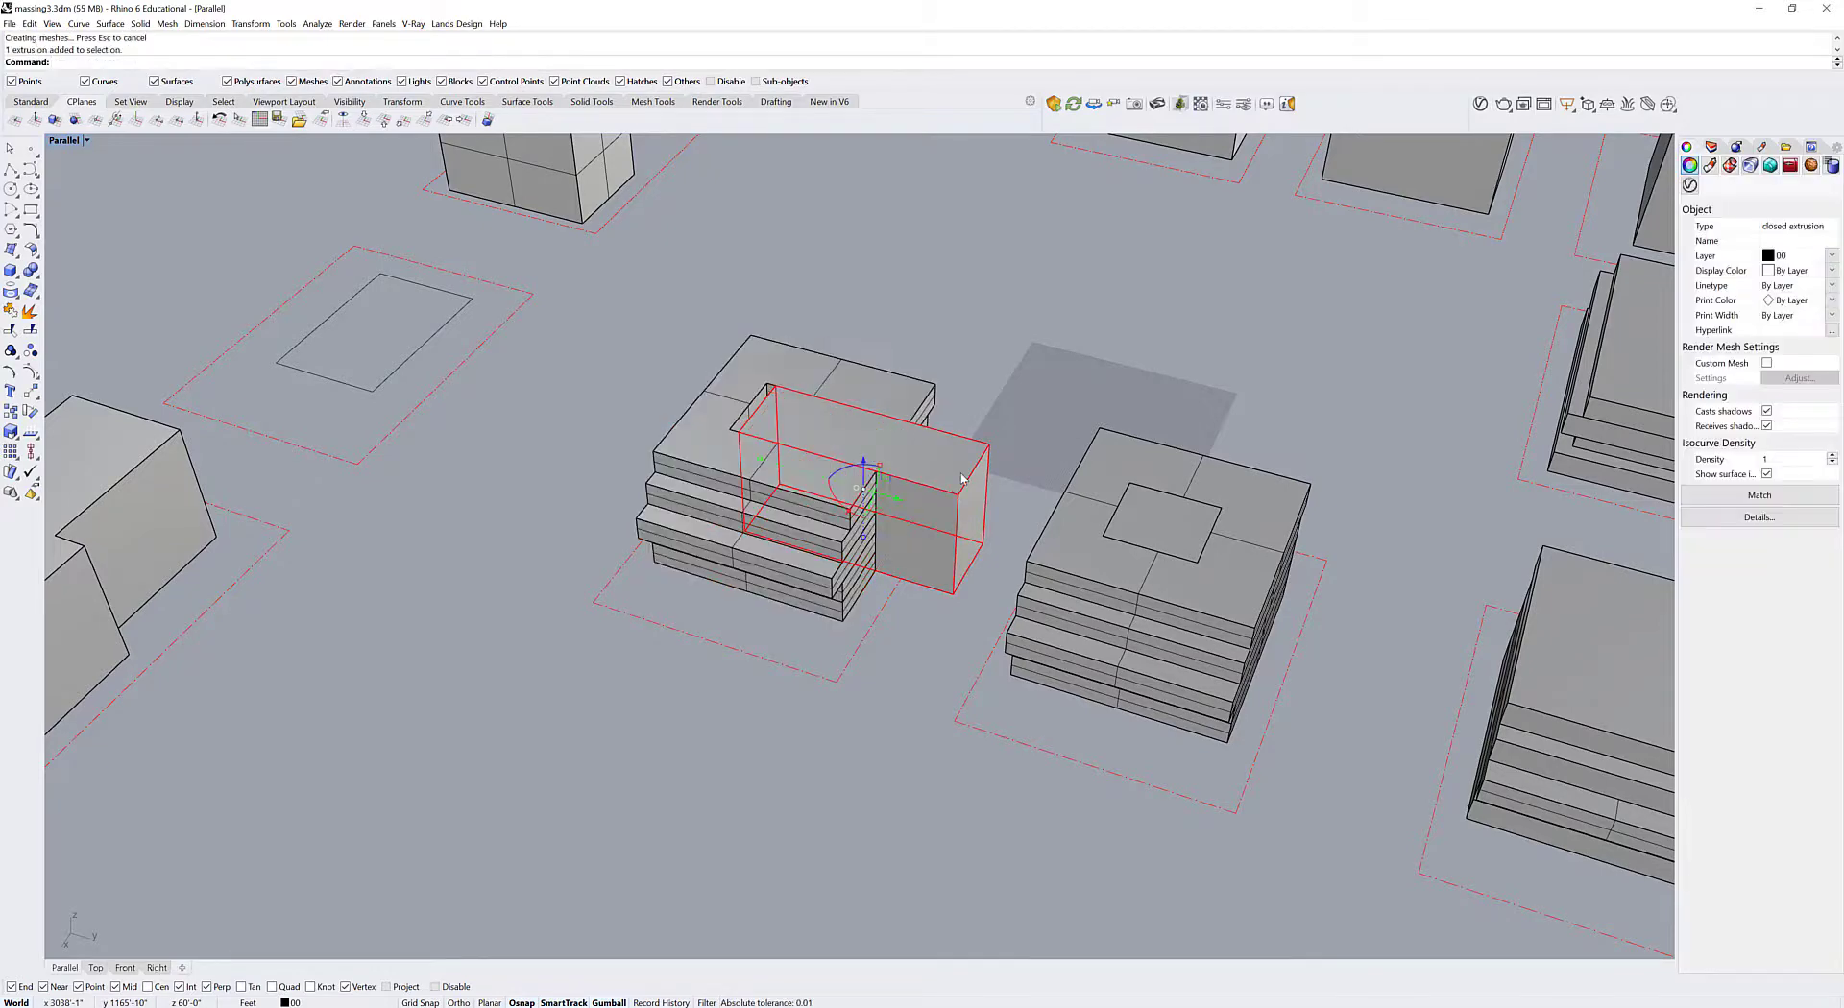
pyautogui.press('Delete')
# Examine the carved stacks and the neighbouring massing variations from several angles.
pyautogui.moveTo(993, 492); pyautogui.dragTo(834, 501, button='right')
pyautogui.scroll(-4, 975, 605)
pyautogui.scroll(8, 838, 499)
pyautogui.scroll(-4, 926, 561)
pyautogui.moveTo(925, 562); pyautogui.dragTo(859, 485, button='right')
pyautogui.moveTo(860, 485); pyautogui.dragTo(812, 438, button='right')
pyautogui.moveTo(949, 684); pyautogui.dragTo(789, 664, button='right')
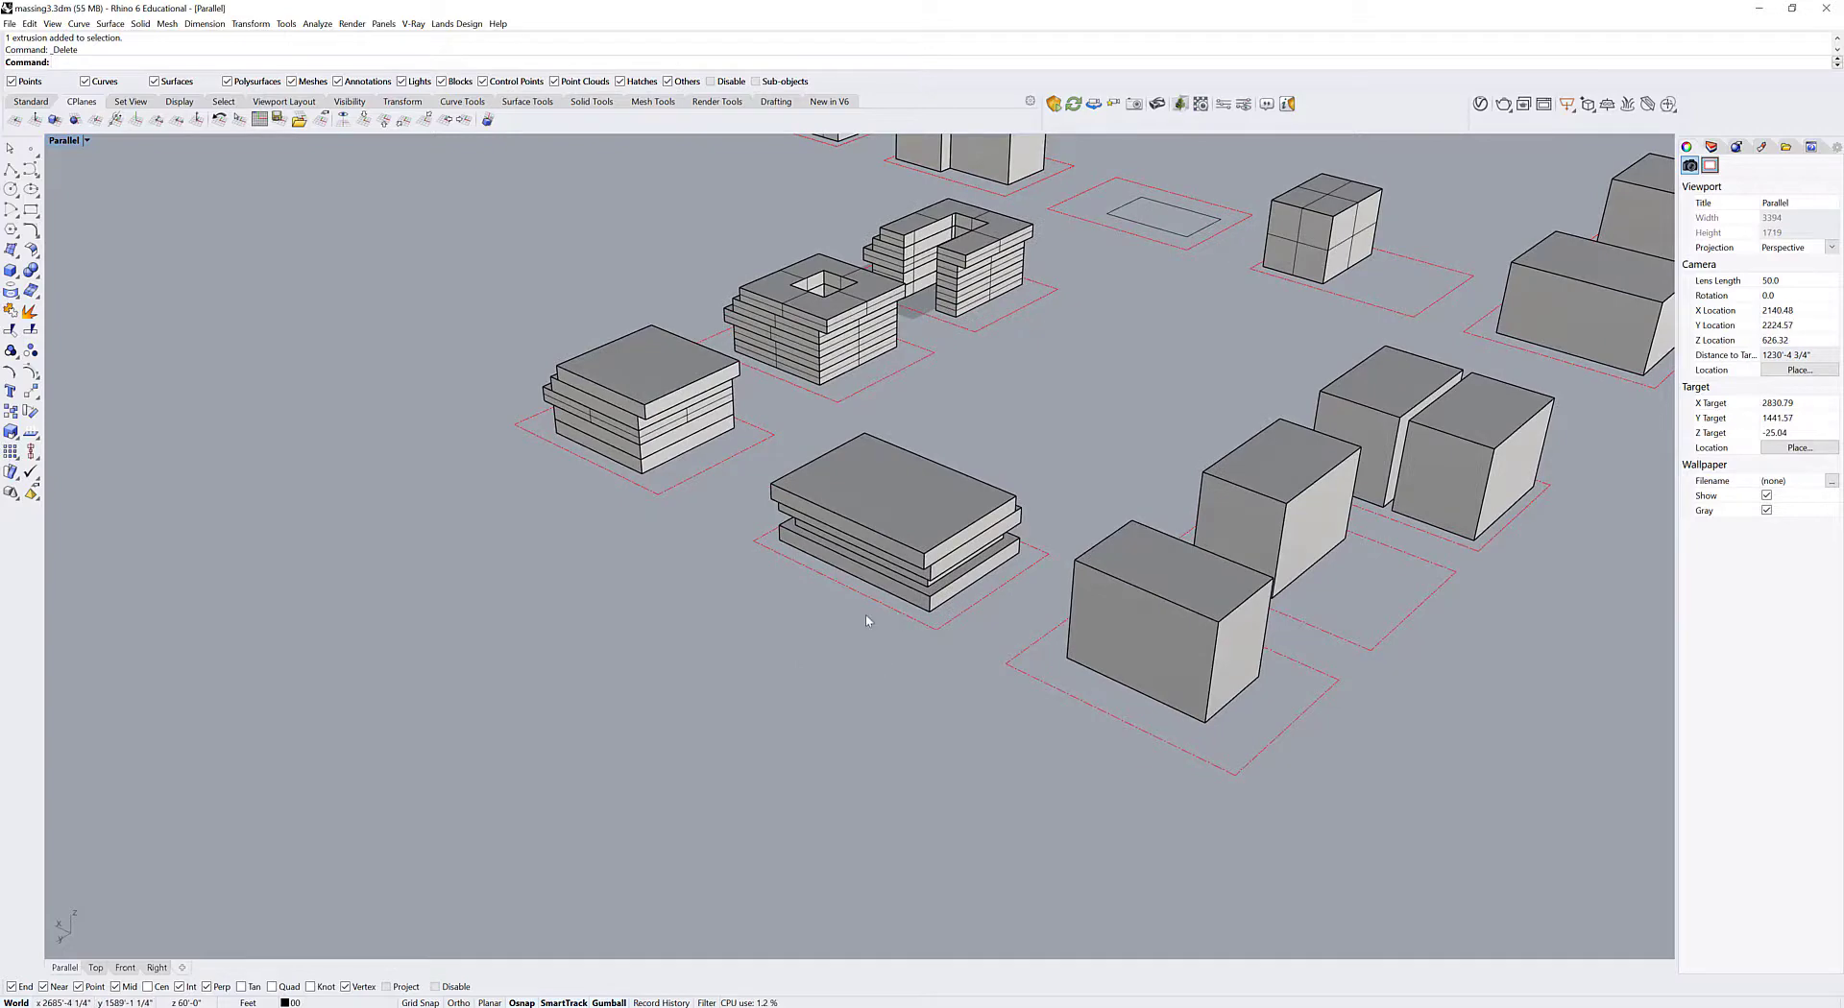
pyautogui.keyDown('shift'); pyautogui.moveTo(1074, 646); pyautogui.dragTo(835, 603, button='right'); pyautogui.keyUp('shift')
pyautogui.keyDown('shift'); pyautogui.moveTo(939, 660); pyautogui.dragTo(819, 626, button='right'); pyautogui.keyUp('shift')
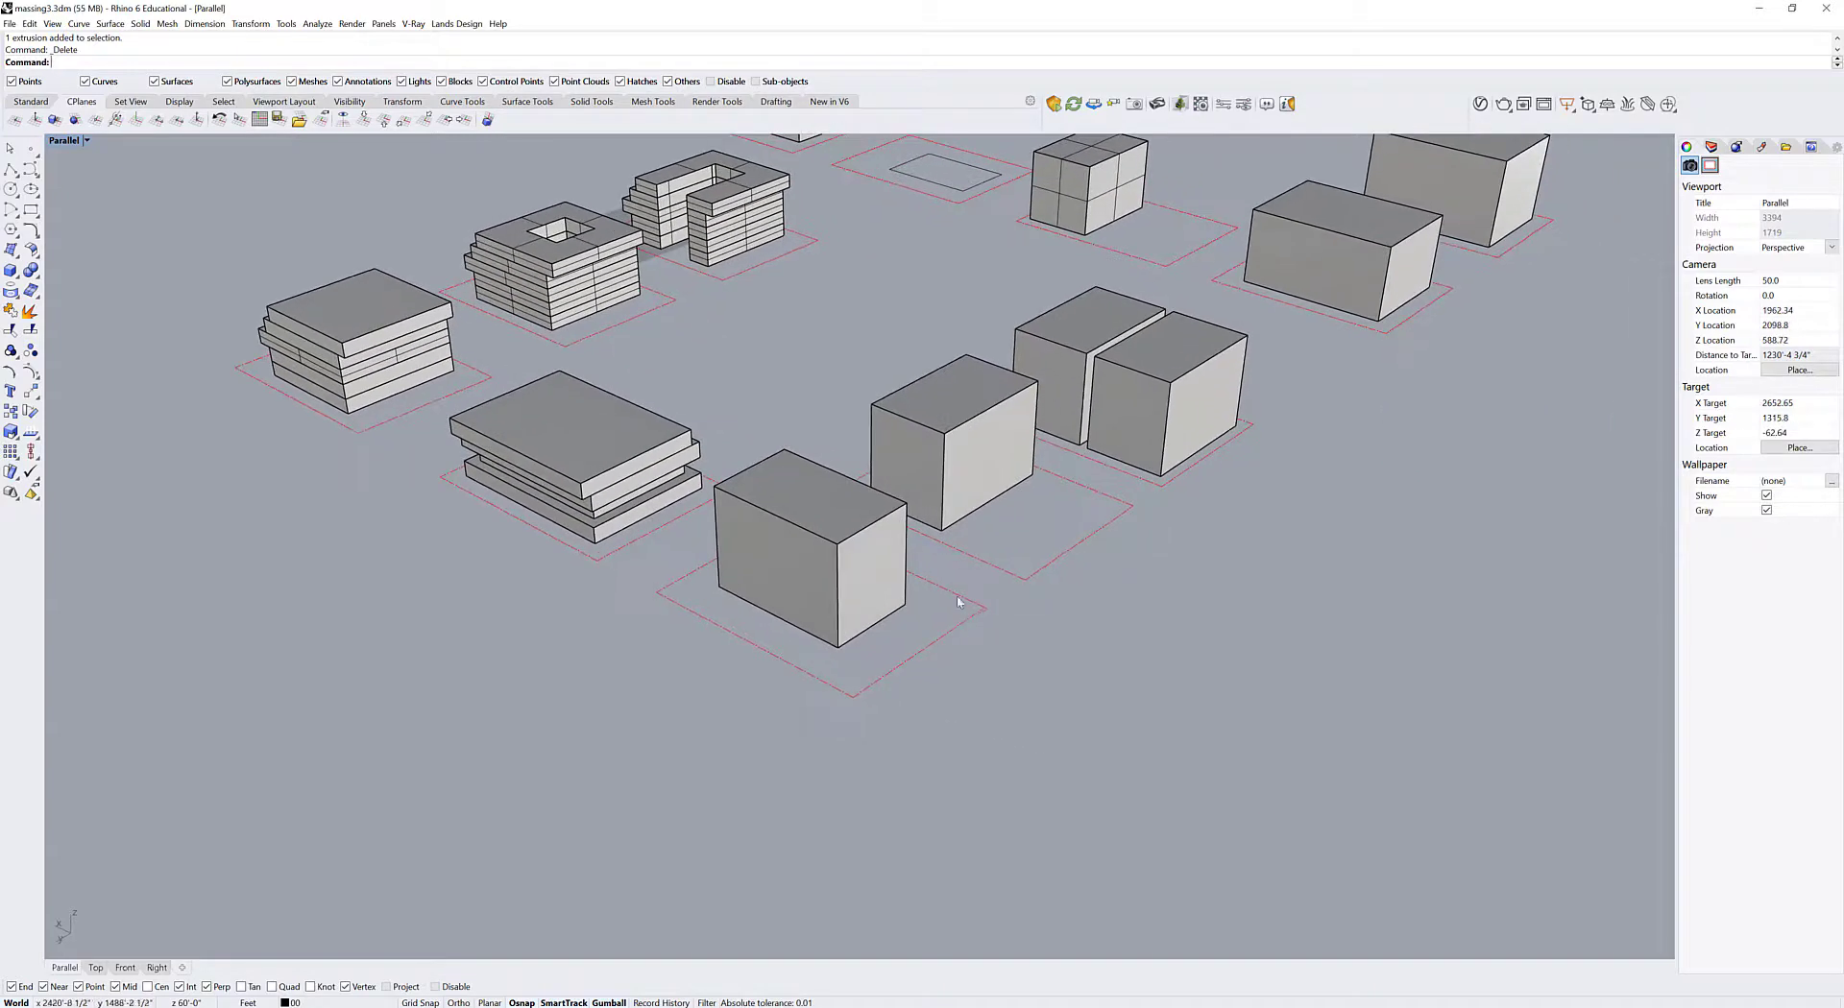
# Duplicate the box at the end of the row, together with its outline, to extend the row by one variation.
pyautogui.keyDown('shift'); pyautogui.moveTo(718, 573); pyautogui.dragTo(914, 685, button='right'); pyautogui.keyUp('shift')
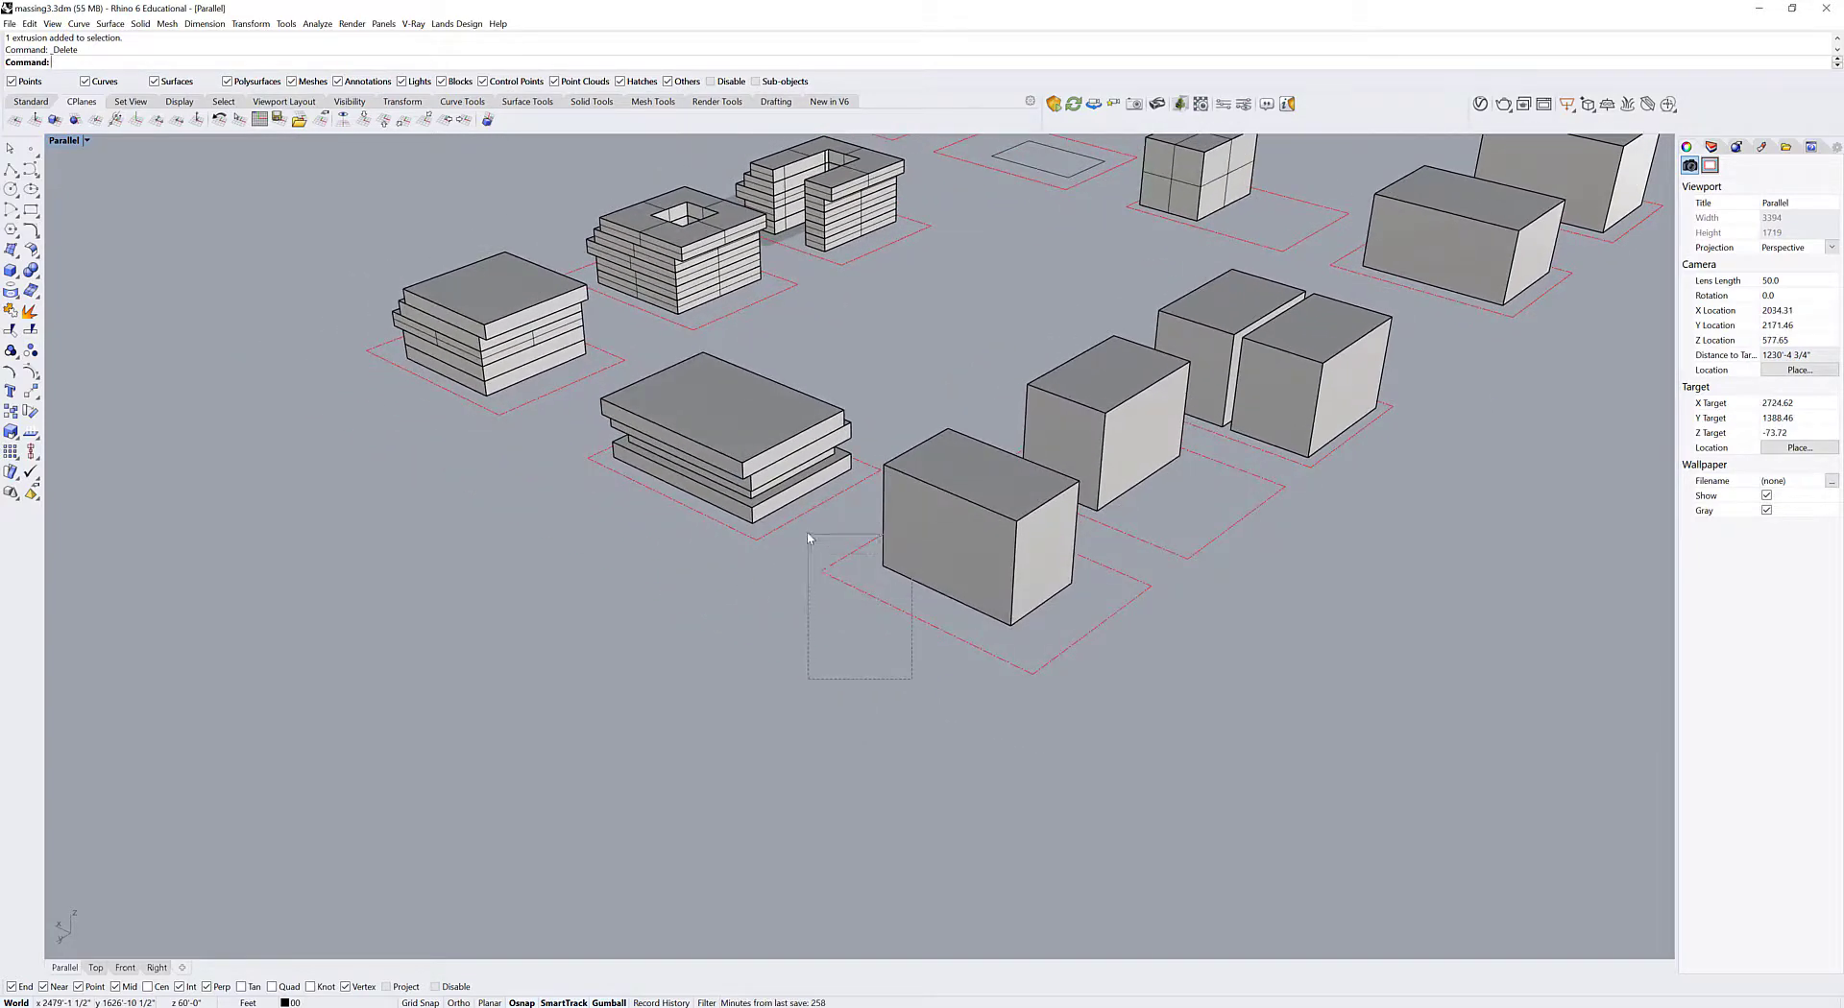
pyautogui.moveTo(808, 536); pyautogui.dragTo(807, 532)
pyautogui.scroll(-2, 844, 565)
pyautogui.keyDown('shift'); pyautogui.moveTo(844, 568); pyautogui.dragTo(890, 567, button='right'); pyautogui.keyUp('shift')
pyautogui.moveTo(994, 549); pyautogui.dragTo(814, 699)
pyautogui.press('Escape')
pyautogui.moveTo(819, 658); pyautogui.dragTo(865, 654, button='right')
# Copy the upper two slabs of the shifted slab stack onto the box at the end of the neighbouring row, aligned by outline corner.
pyautogui.click(861, 480)
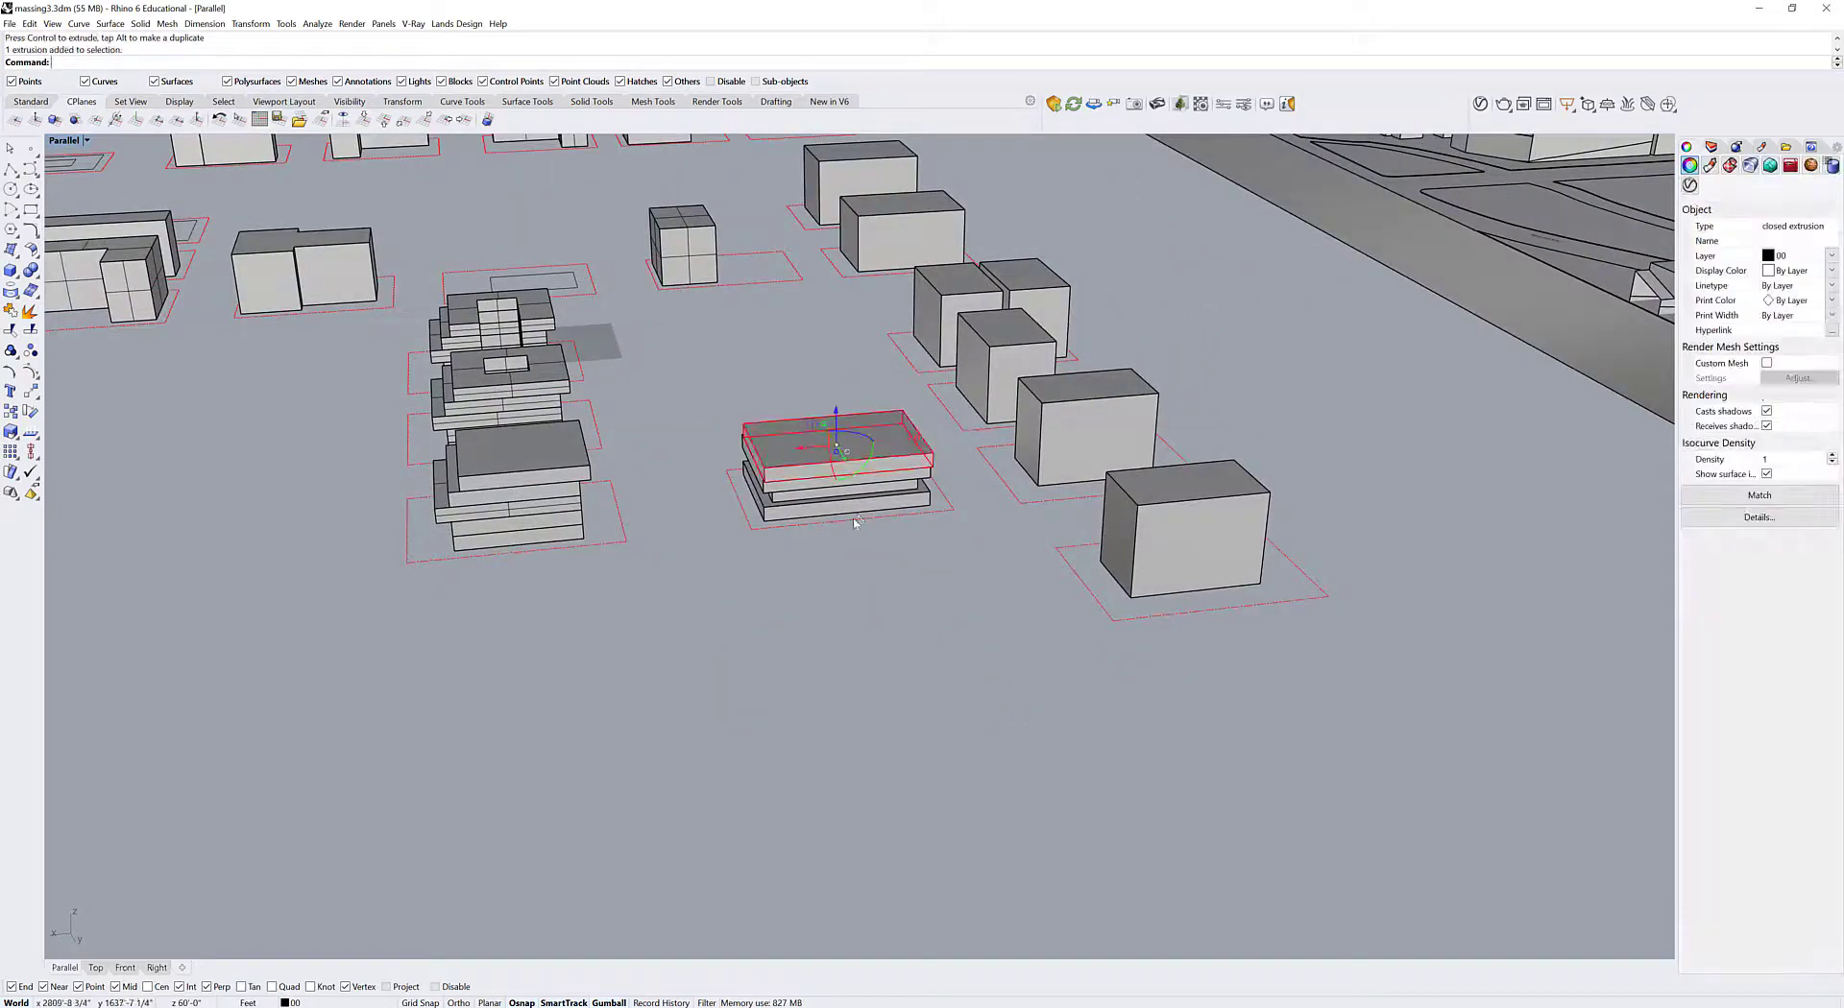
pyautogui.moveTo(861, 480); pyautogui.dragTo(833, 512, button='right')
pyautogui.keyDown('shift'); pyautogui.click(780, 495); pyautogui.keyUp('shift')
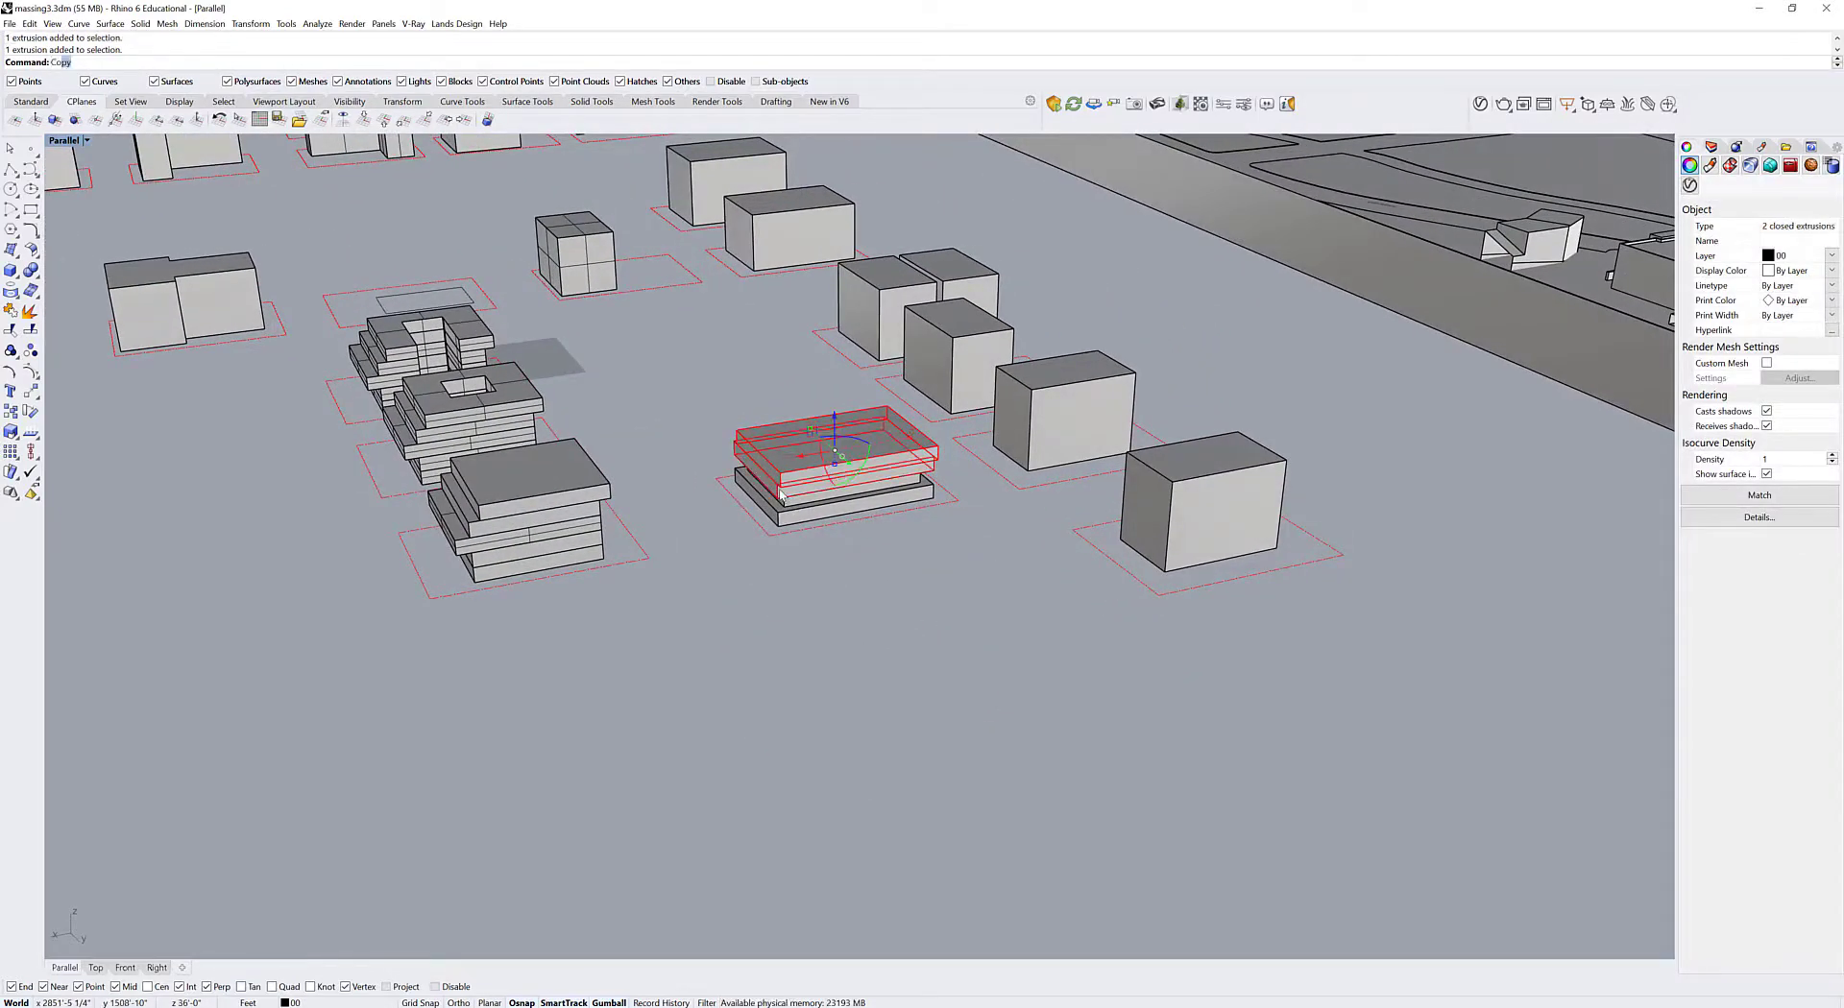
pyautogui.press('Return')
pyautogui.click(716, 478)
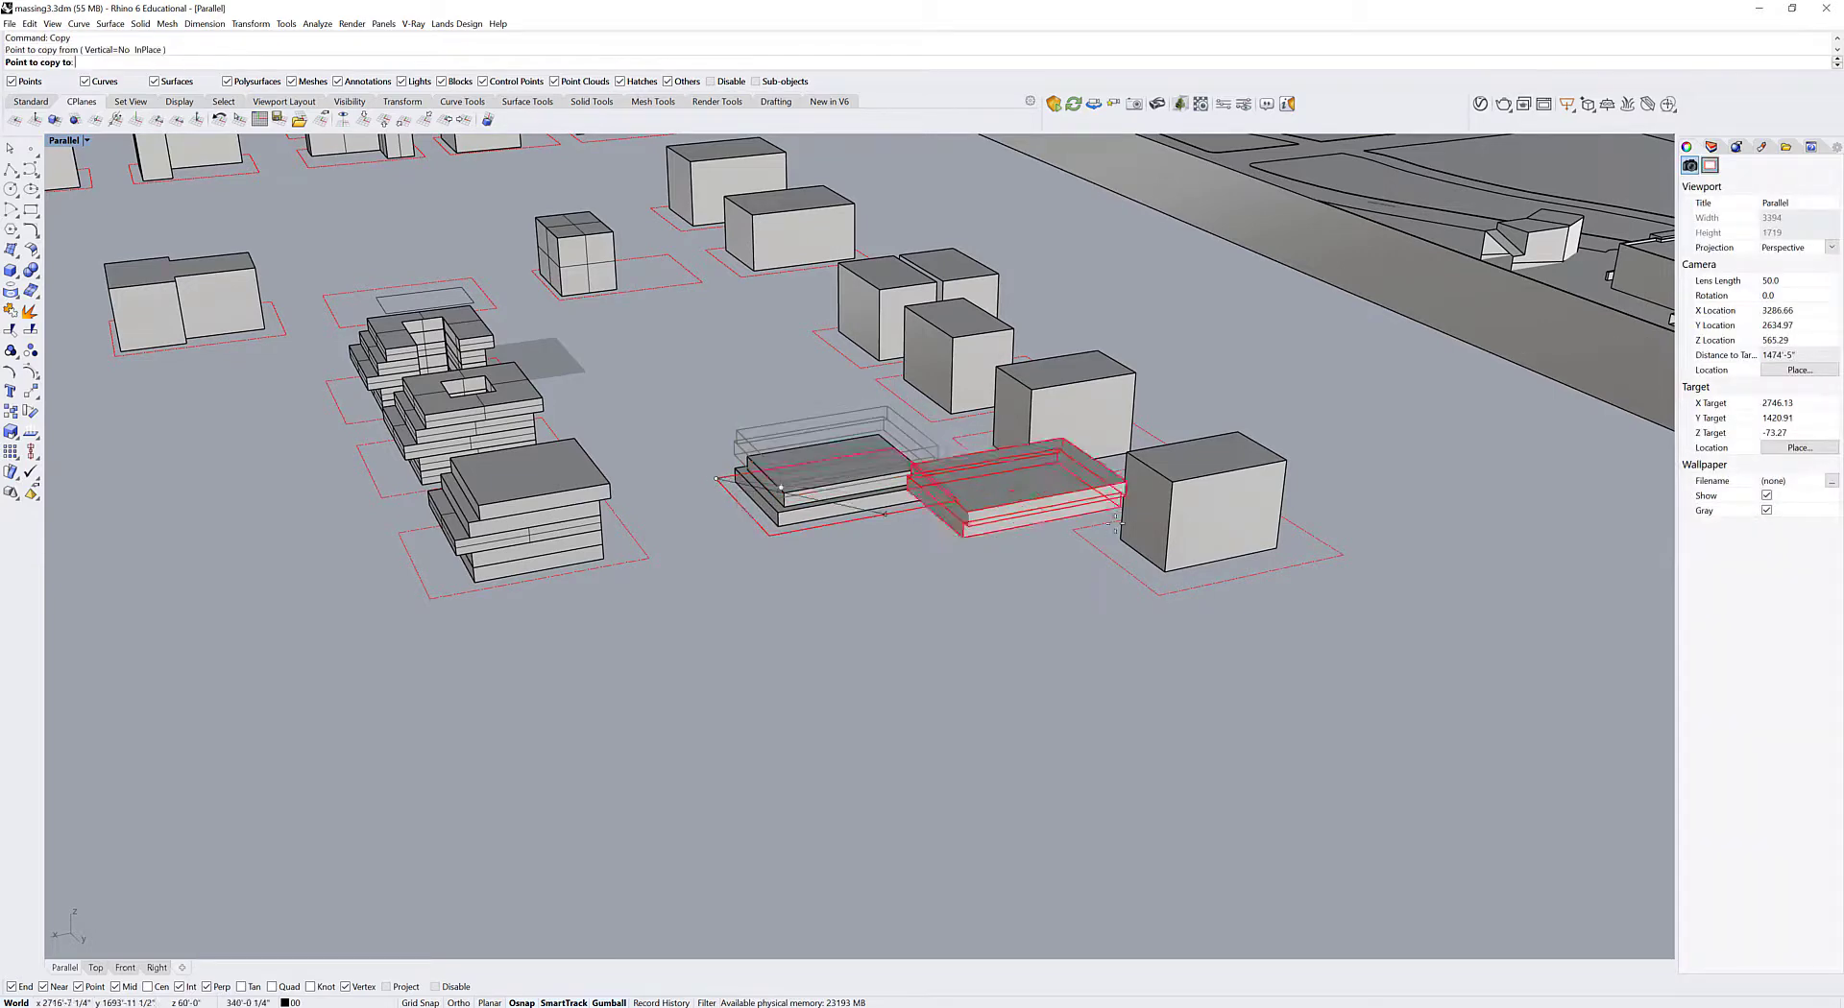
pyautogui.click(1074, 531)
pyautogui.press('Return')
# Draw a smaller box starting from the roof of the box that intersects the copied slabs, centred within its footprint.
pyautogui.moveTo(1263, 617); pyautogui.dragTo(944, 555, button='right')
pyautogui.scroll(2, 944, 555)
pyautogui.scroll(-2, 944, 555)
pyautogui.keyDown('shift'); pyautogui.moveTo(1087, 300); pyautogui.dragTo(1063, 386, button='right'); pyautogui.keyUp('shift')
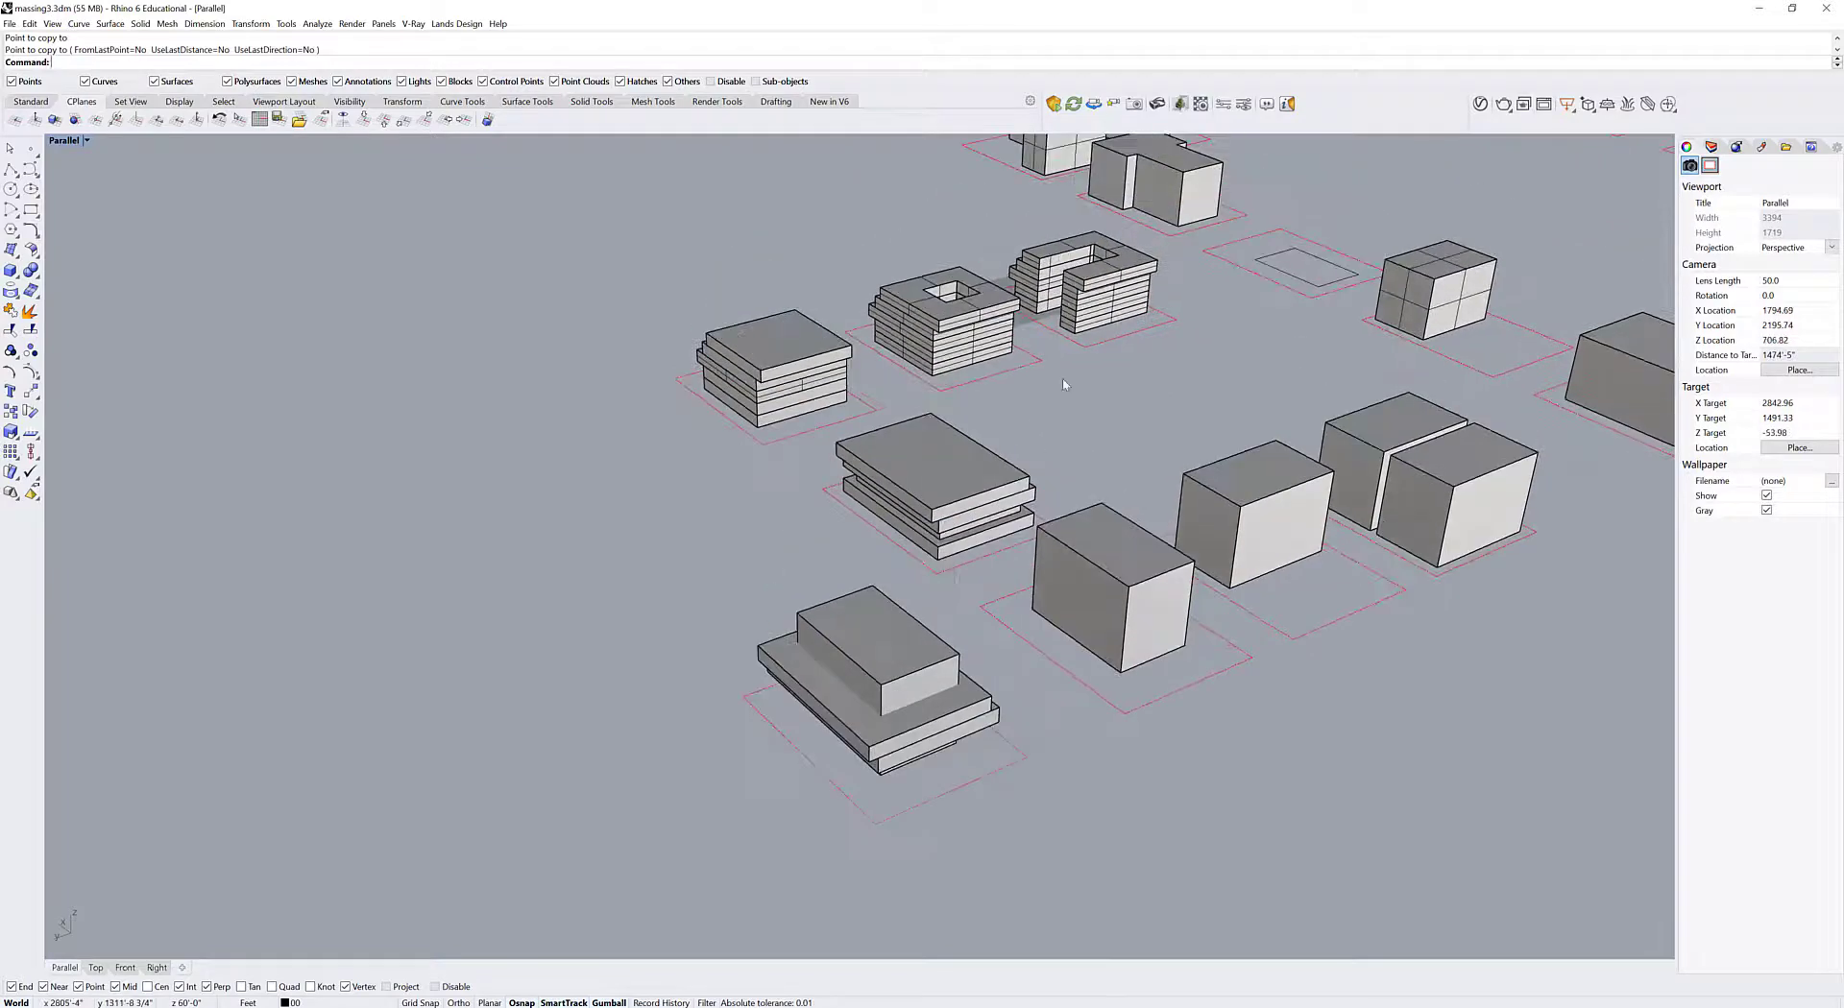
pyautogui.write('Box')
pyautogui.press('Return')
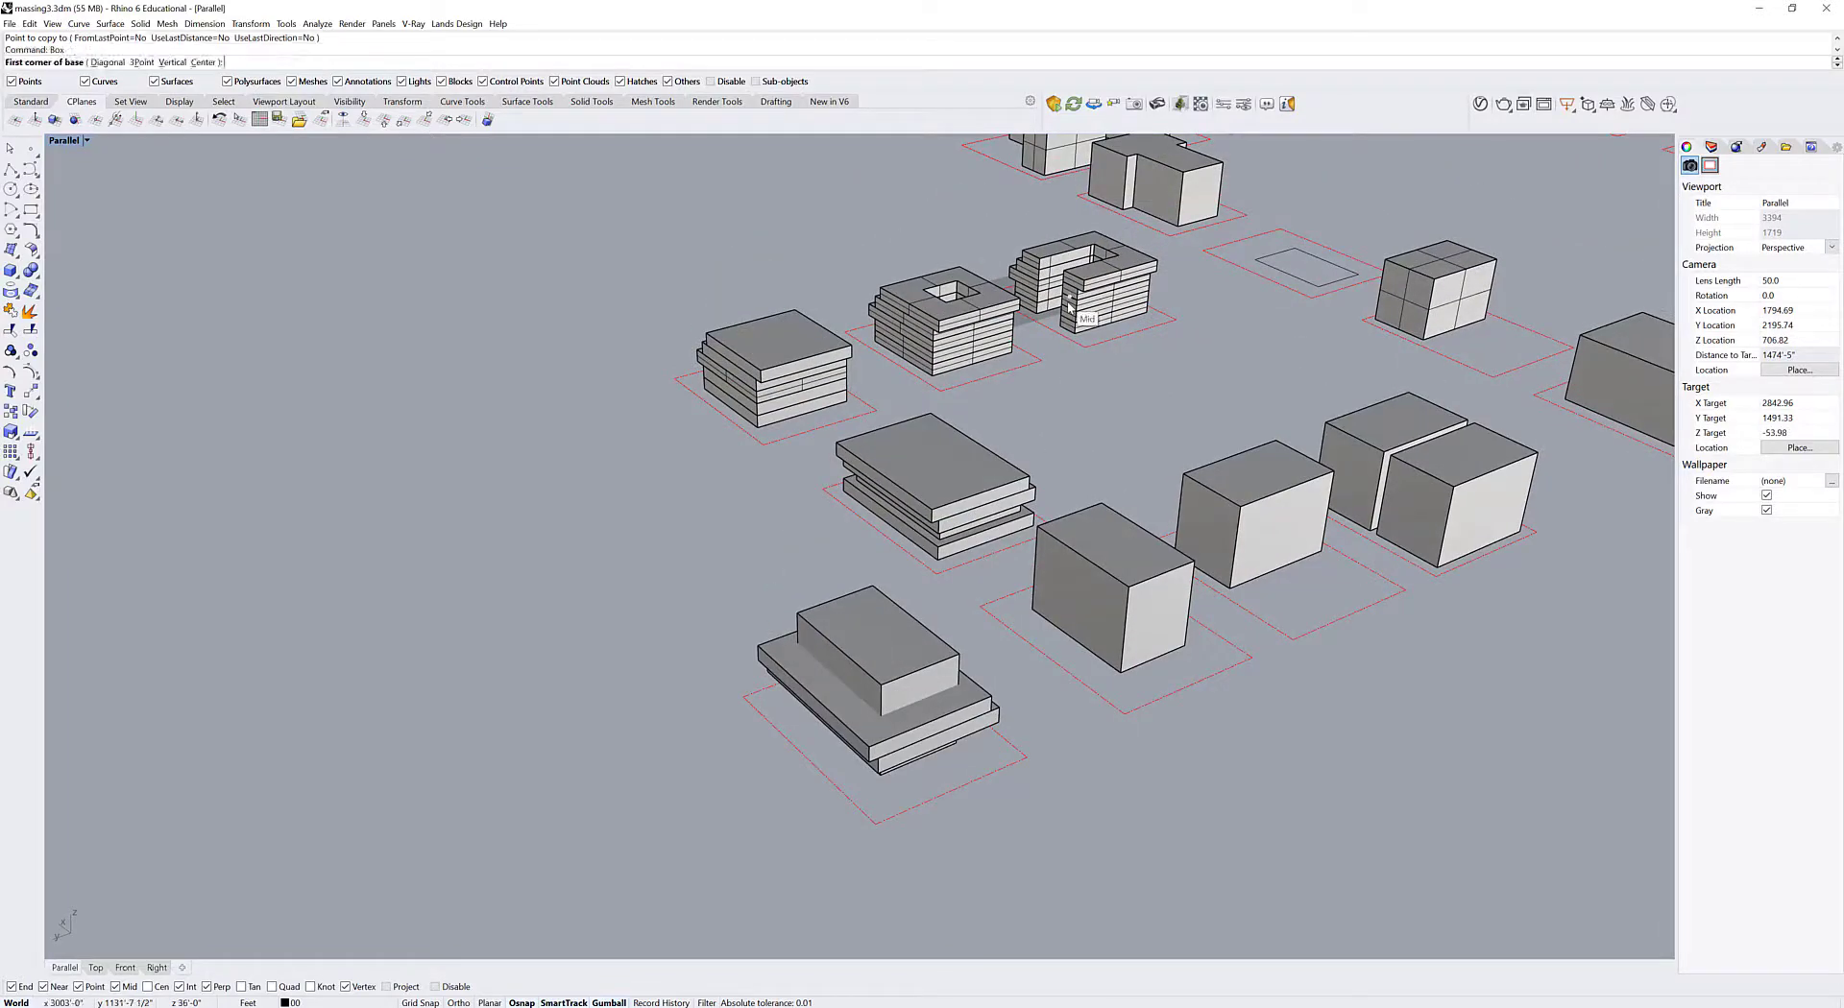
pyautogui.click(876, 617)
pyautogui.click(876, 662)
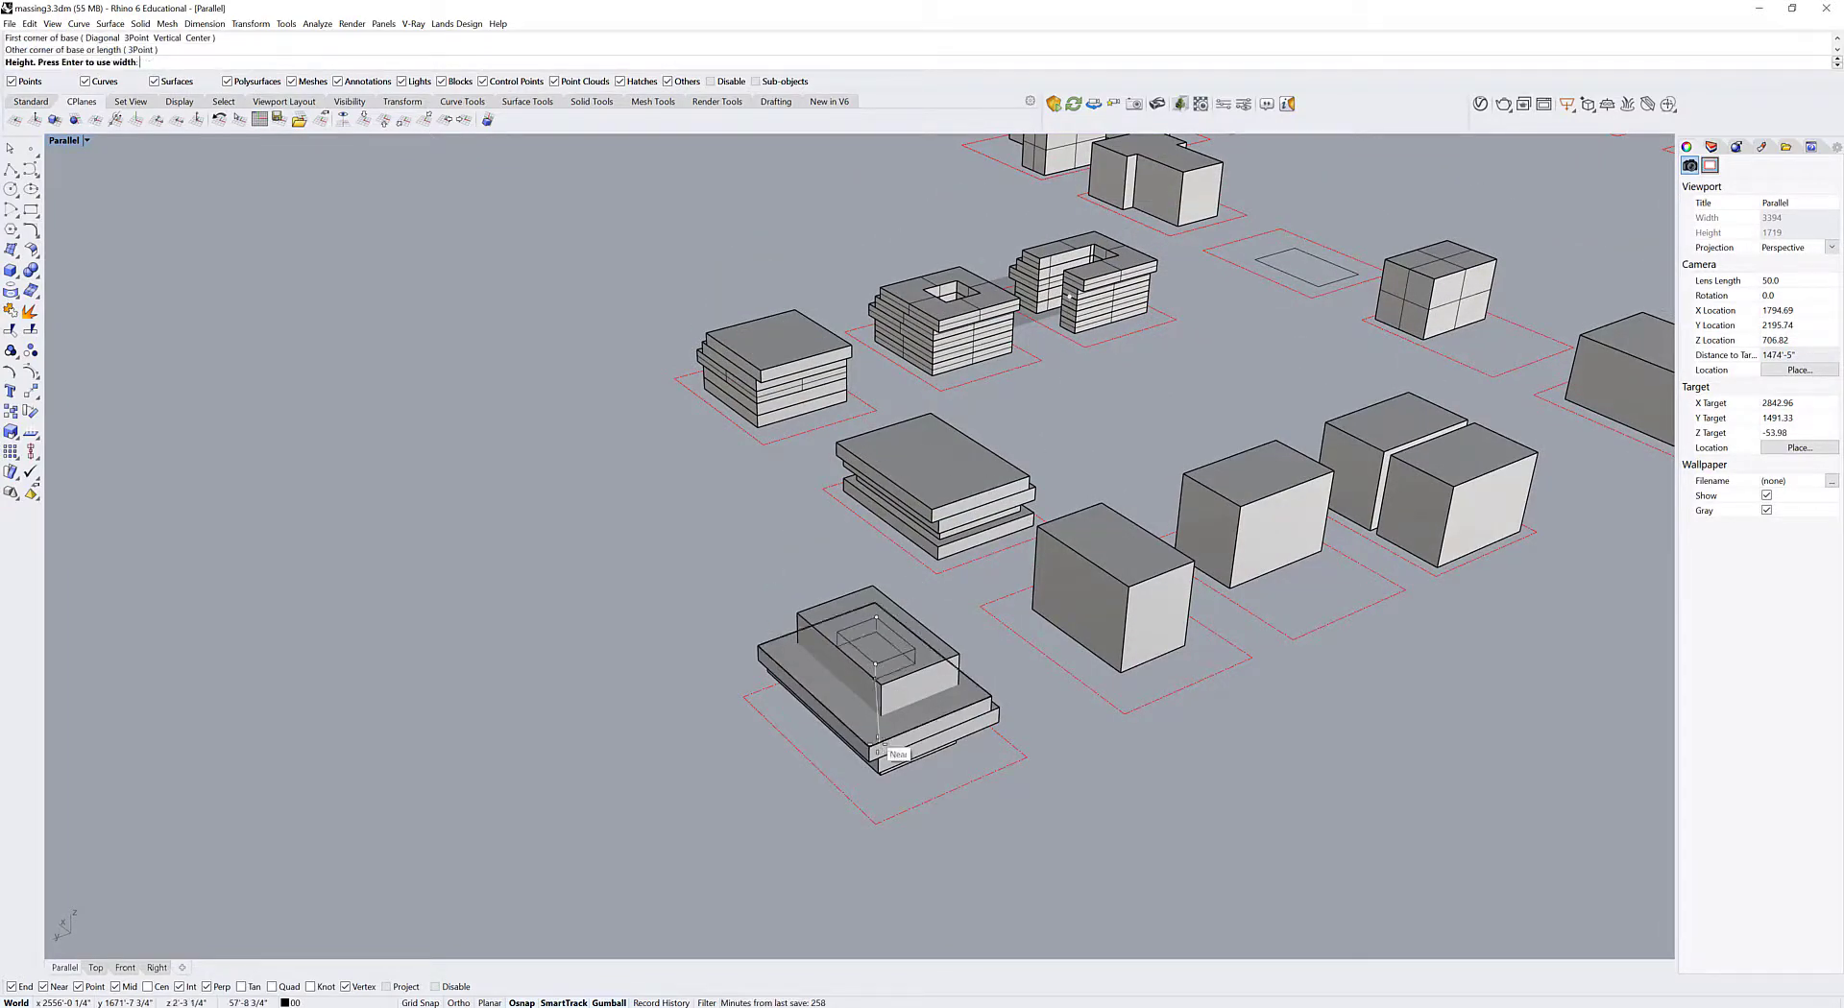
pyautogui.click(879, 826)
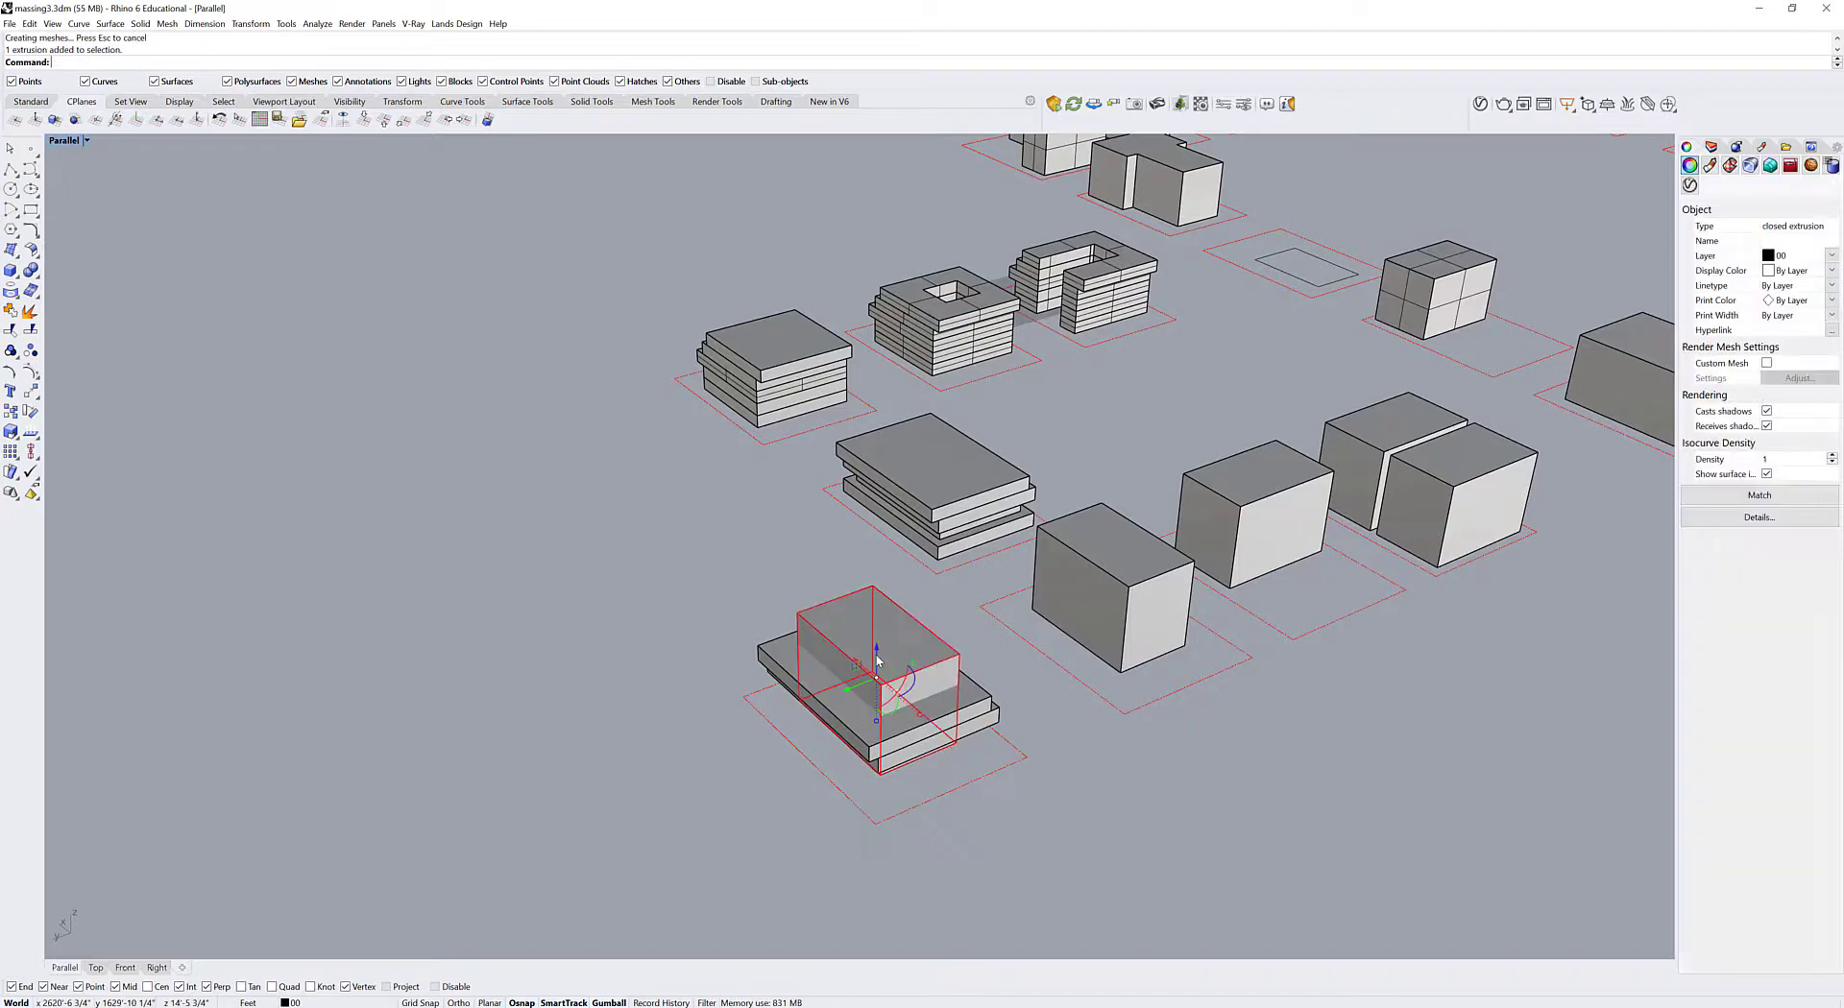
# Stretch the small box vertically so that it rises well above the roof and reaches down through the massing.
pyautogui.moveTo(913, 585); pyautogui.dragTo(874, 665)
pyautogui.keyDown('ctrl'); pyautogui.moveTo(807, 574); pyautogui.dragTo(771, 693); pyautogui.keyUp('ctrl')
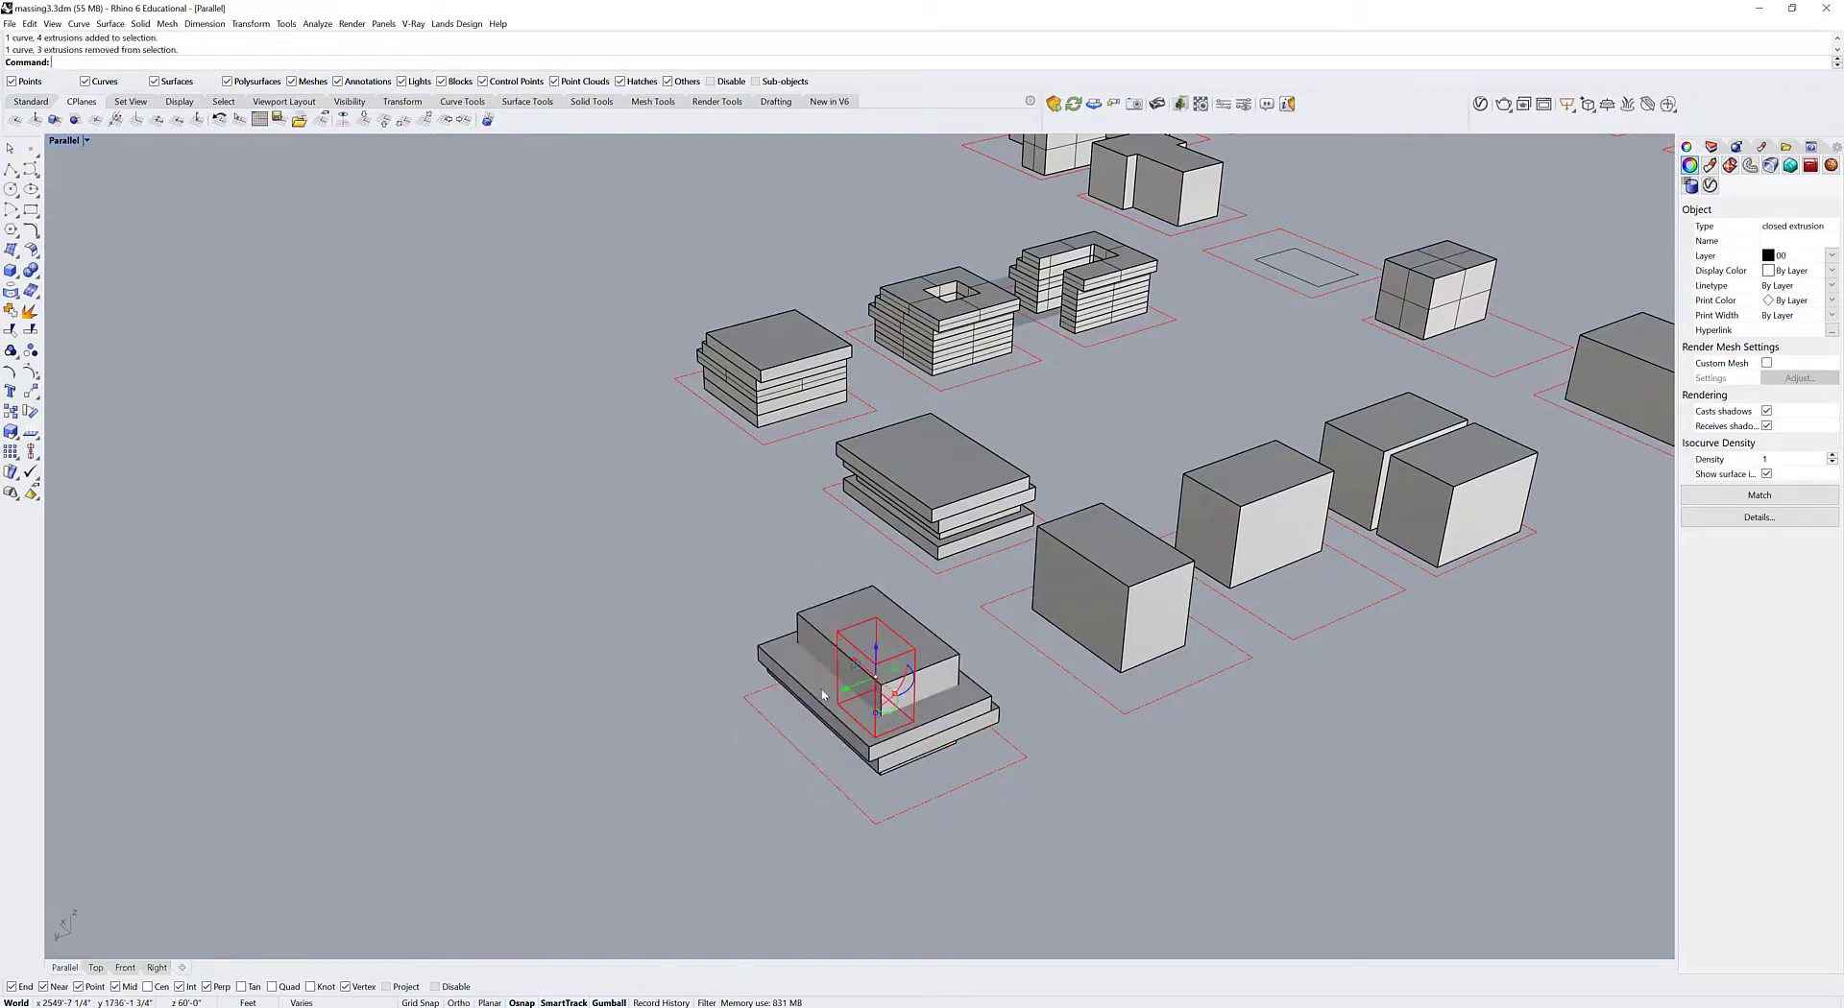
pyautogui.moveTo(875, 651); pyautogui.dragTo(876, 581)
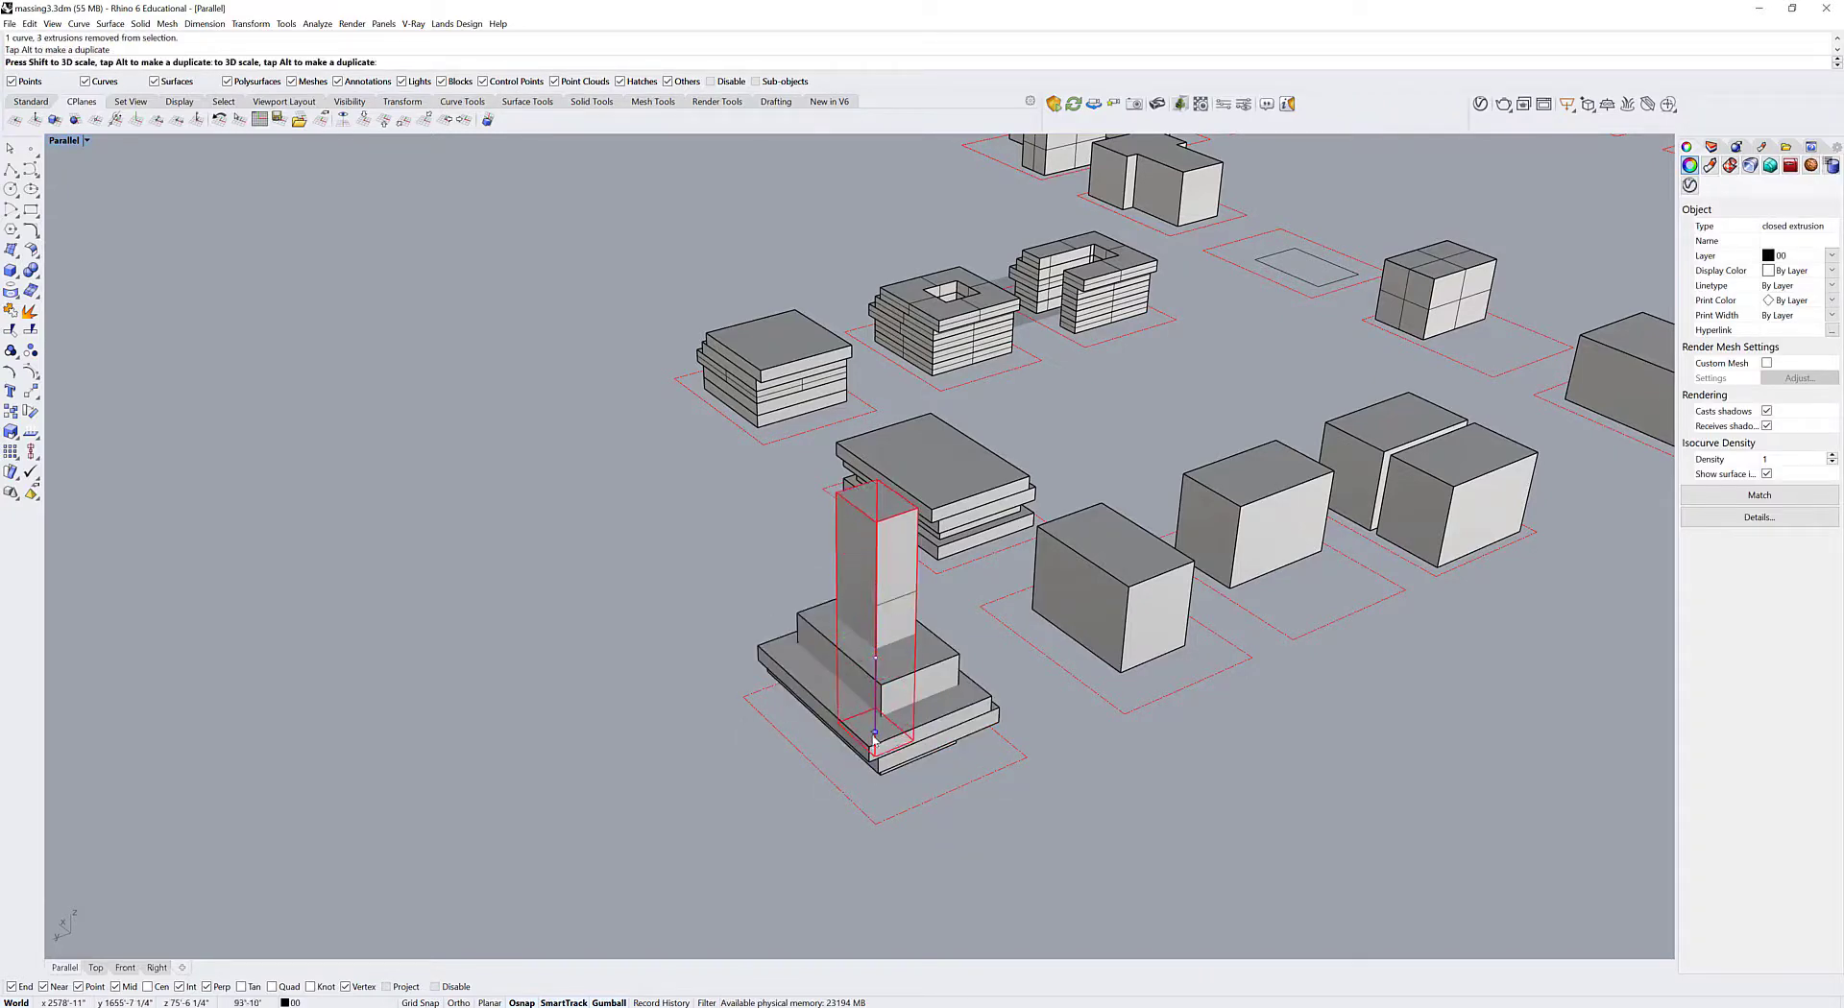
pyautogui.click(1028, 823)
pyautogui.write('BooleanDifference')
pyautogui.press('Return')
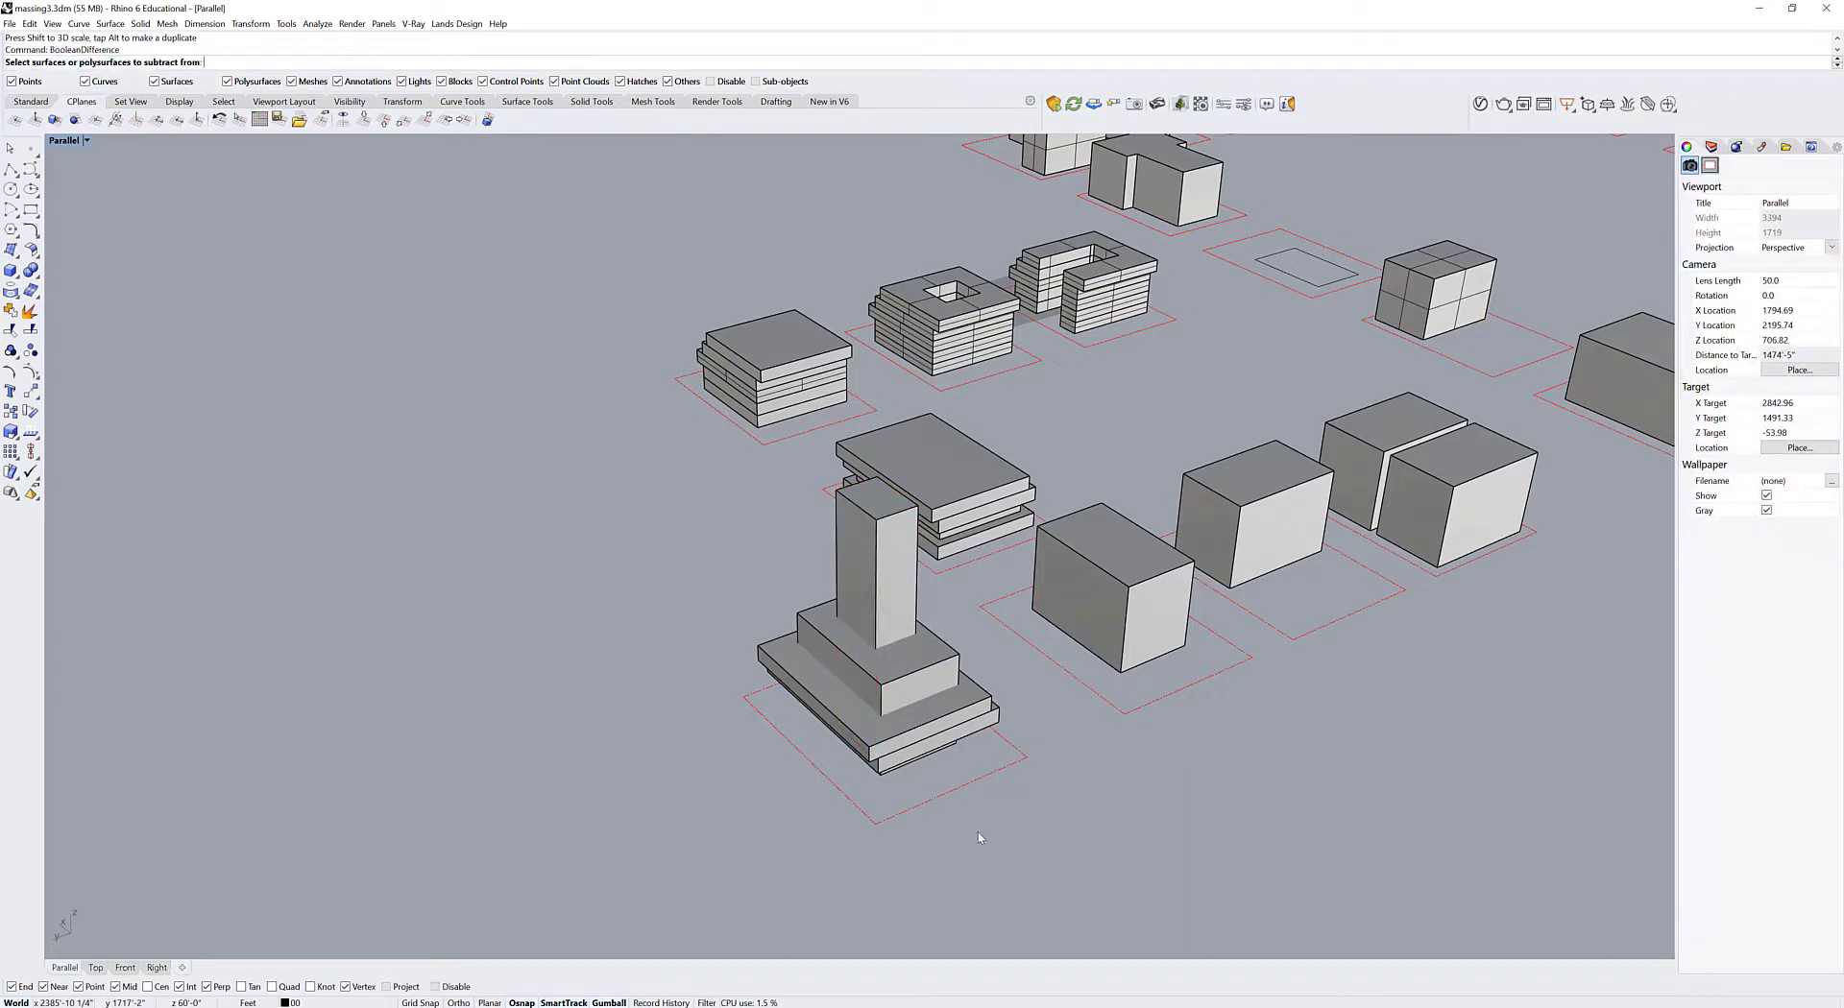
pyautogui.click(897, 776)
pyautogui.click(891, 766)
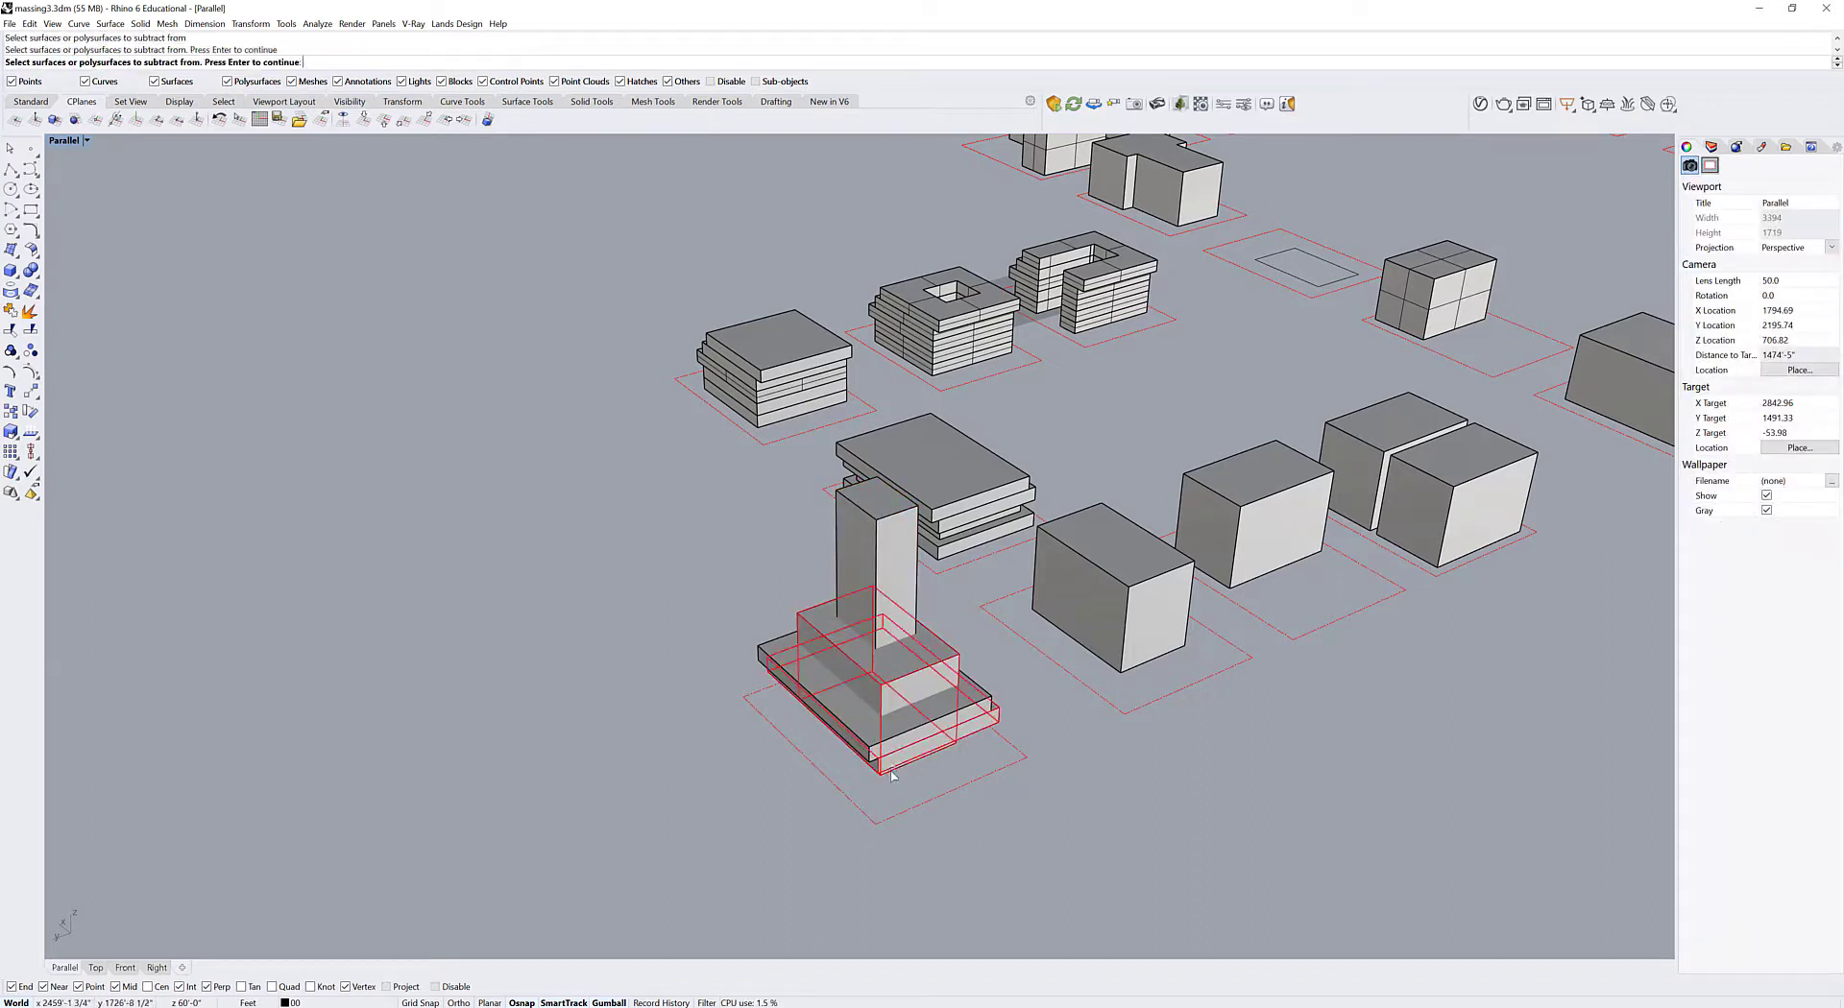
pyautogui.click(885, 753)
pyautogui.click(888, 700)
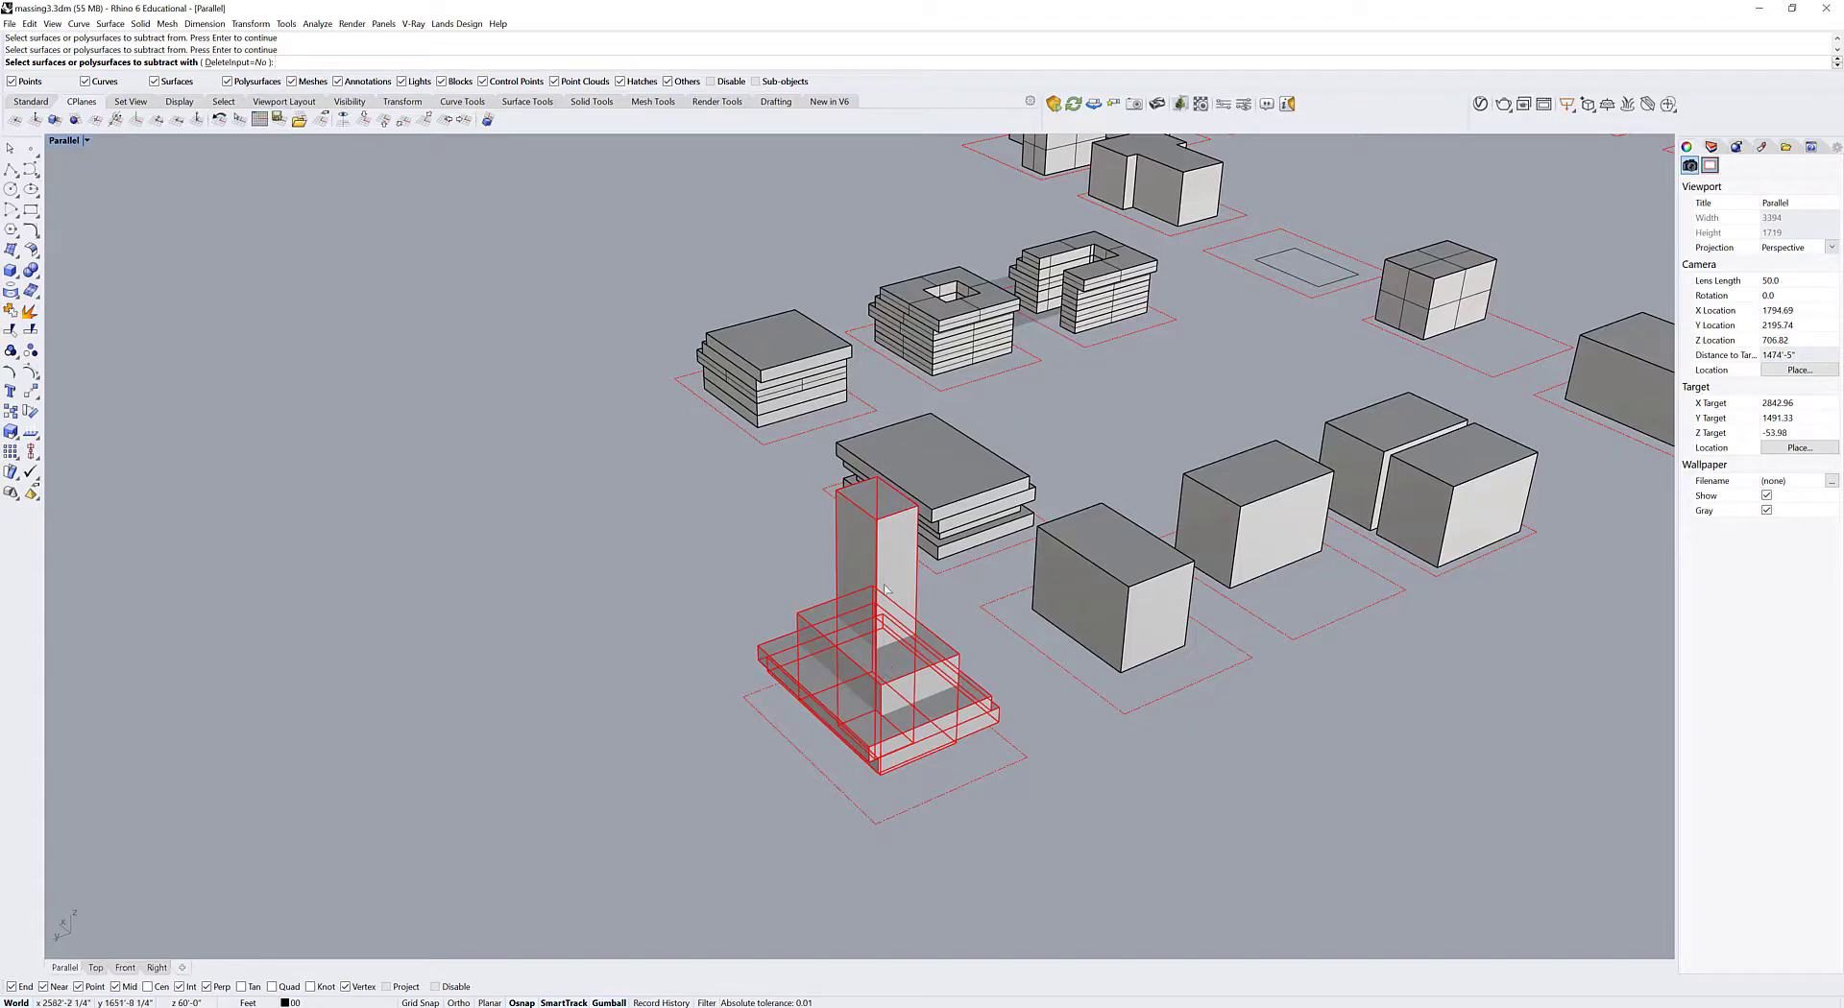
pyautogui.press('Return')
# Subtract the tall box from the main box and both slabs with BooleanDifference and delete the tall box, leaving a central courtyard.
pyautogui.press('Return')
pyautogui.click(900, 703)
pyautogui.click(908, 736)
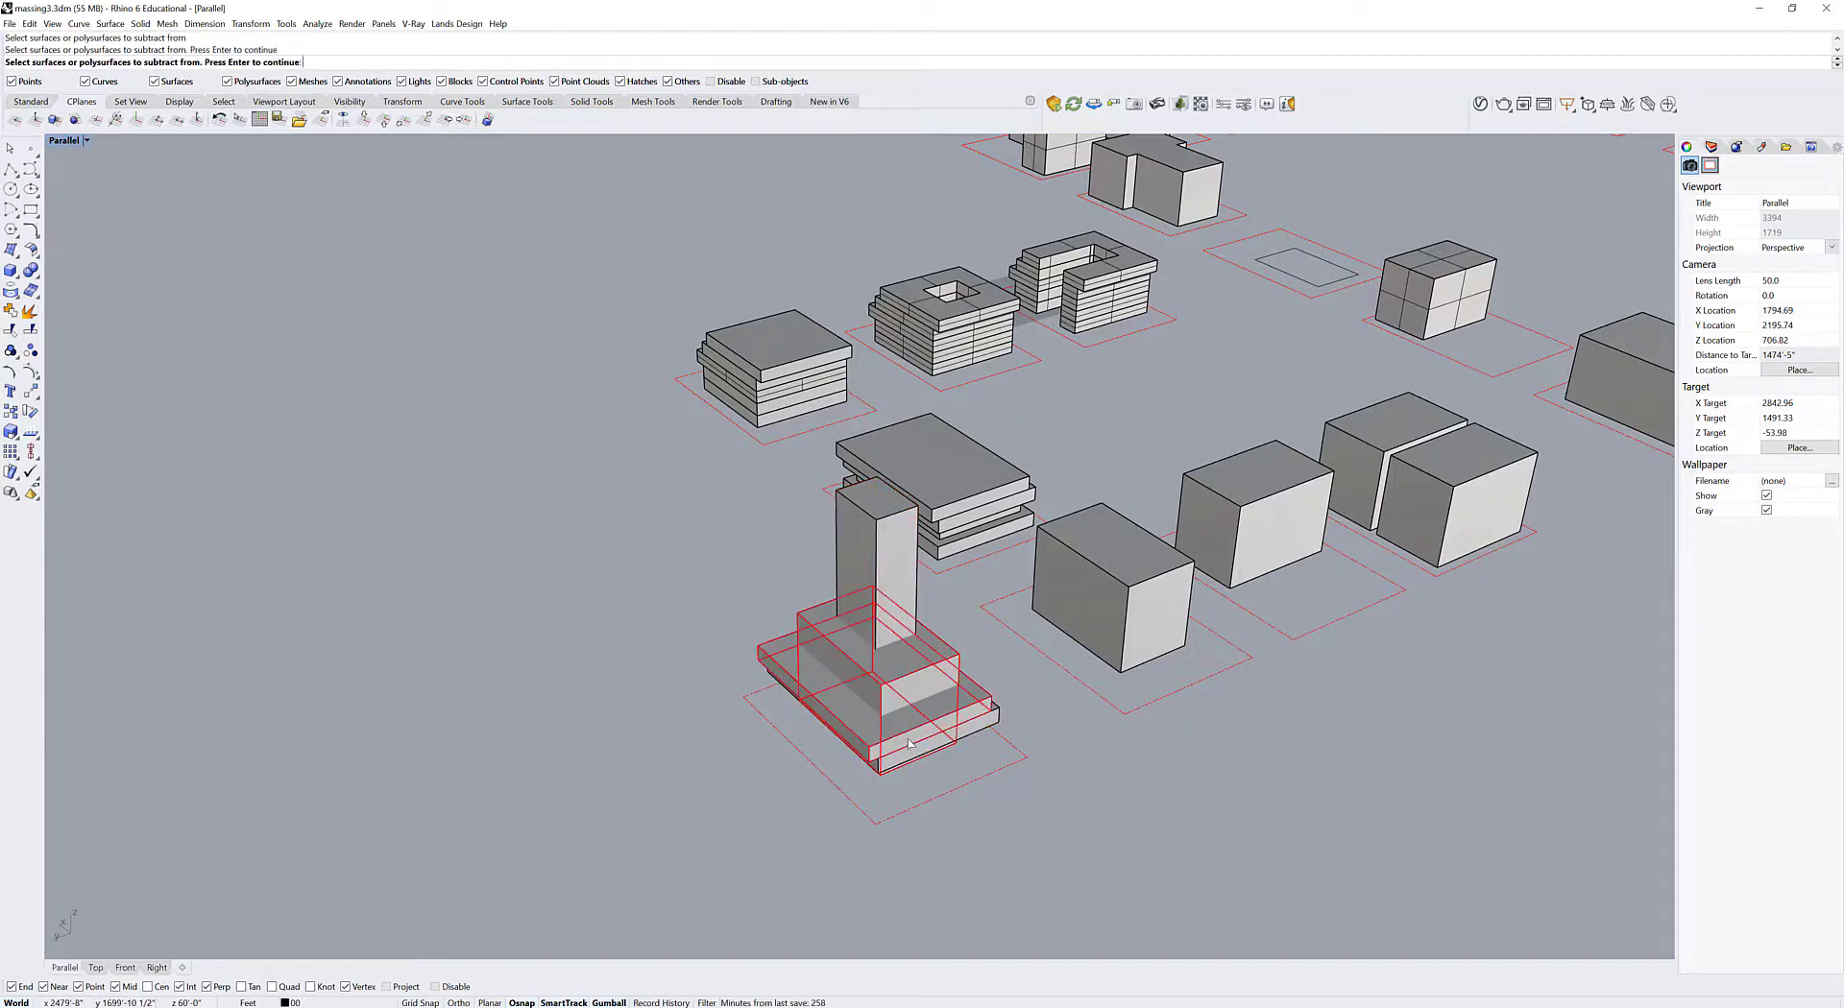
pyautogui.click(909, 745)
pyautogui.press('Return')
pyautogui.click(893, 619)
pyautogui.press('Return')
pyautogui.click(883, 557)
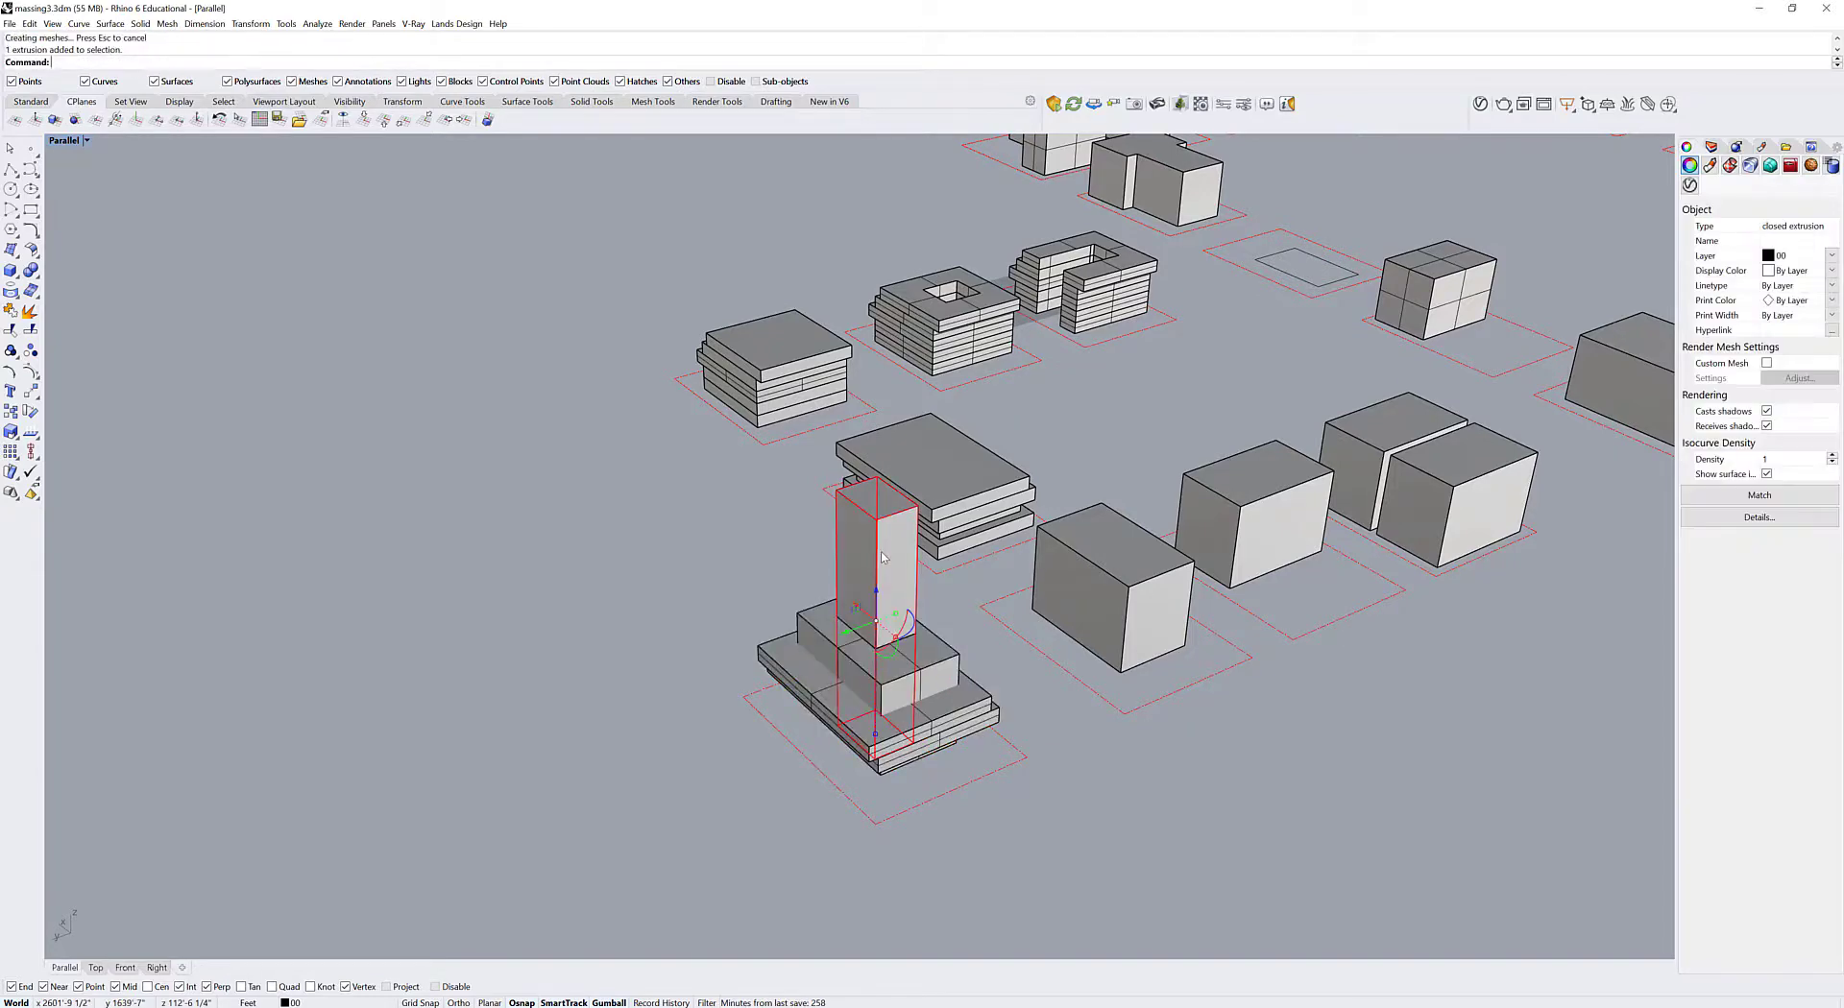
pyautogui.press('Delete')
# Examine the carved box-and-slab massing and all the rows of variations from several angles.
pyautogui.moveTo(905, 583); pyautogui.dragTo(963, 666, button='right')
pyautogui.scroll(-4, 688, 680)
pyautogui.moveTo(688, 680); pyautogui.dragTo(872, 495, button='right')
pyautogui.moveTo(996, 622); pyautogui.dragTo(939, 394, button='right')
pyautogui.scroll(-6, 703, 561)
pyautogui.scroll(-2, 753, 568)
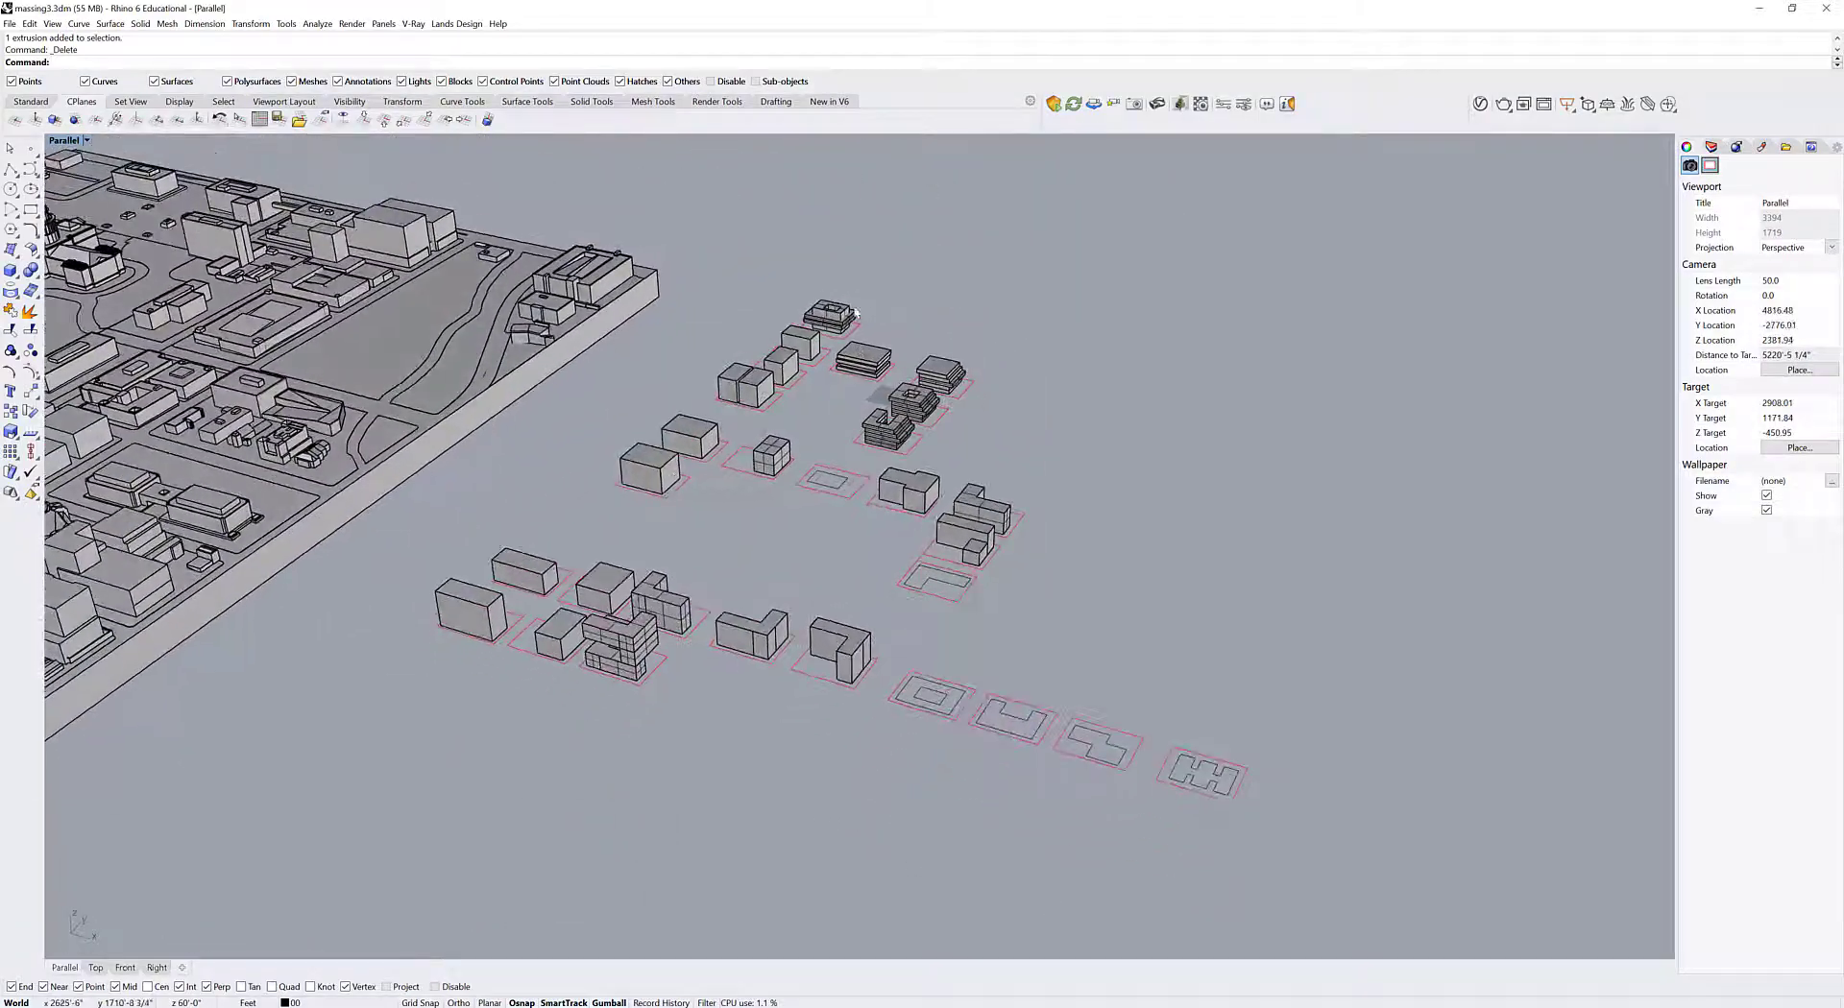
pyautogui.moveTo(1133, 365); pyautogui.dragTo(1056, 356, button='right')
pyautogui.scroll(4, 1037, 365)
pyautogui.keyDown('shift'); pyautogui.moveTo(1056, 355); pyautogui.dragTo(887, 476, button='right'); pyautogui.keyUp('shift')
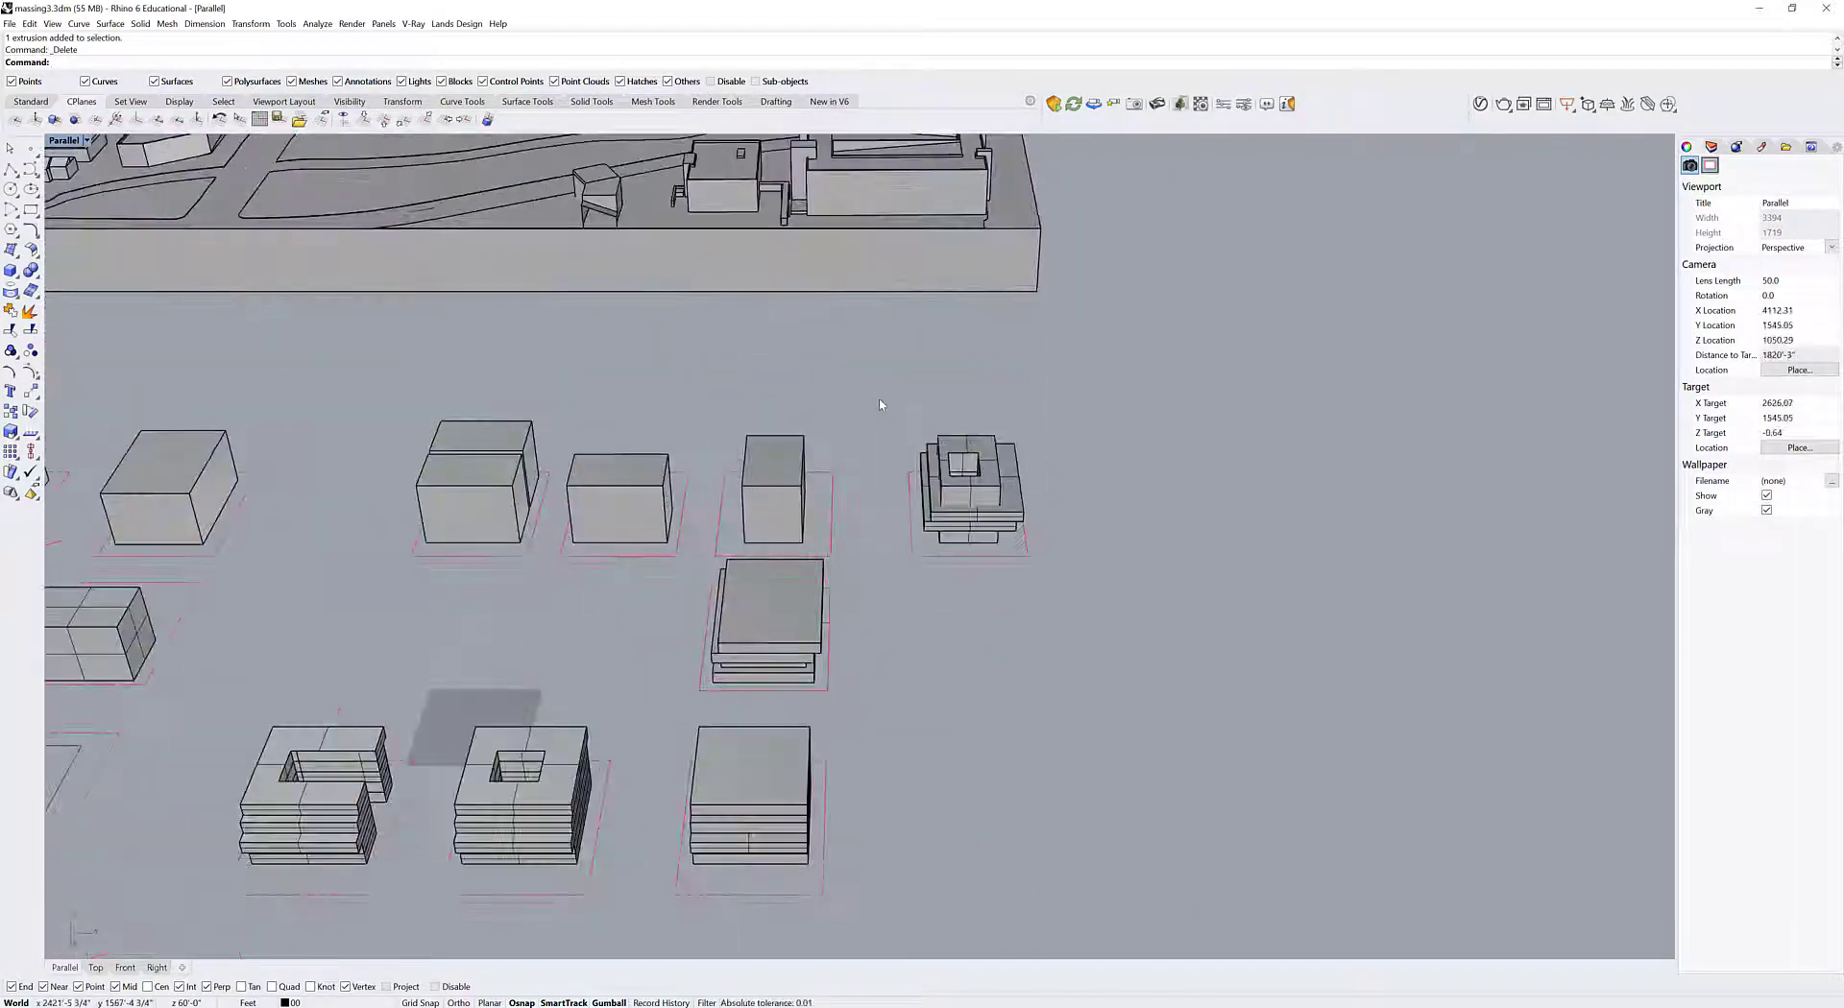
# Select the carved box-and-slab massing at the end of the row together with its outline.
pyautogui.moveTo(879, 399); pyautogui.dragTo(1109, 638)
pyautogui.scroll(-3, 1109, 638)
pyautogui.scroll(3, 1171, 655)
pyautogui.moveTo(1171, 655); pyautogui.dragTo(1050, 659, button='right')
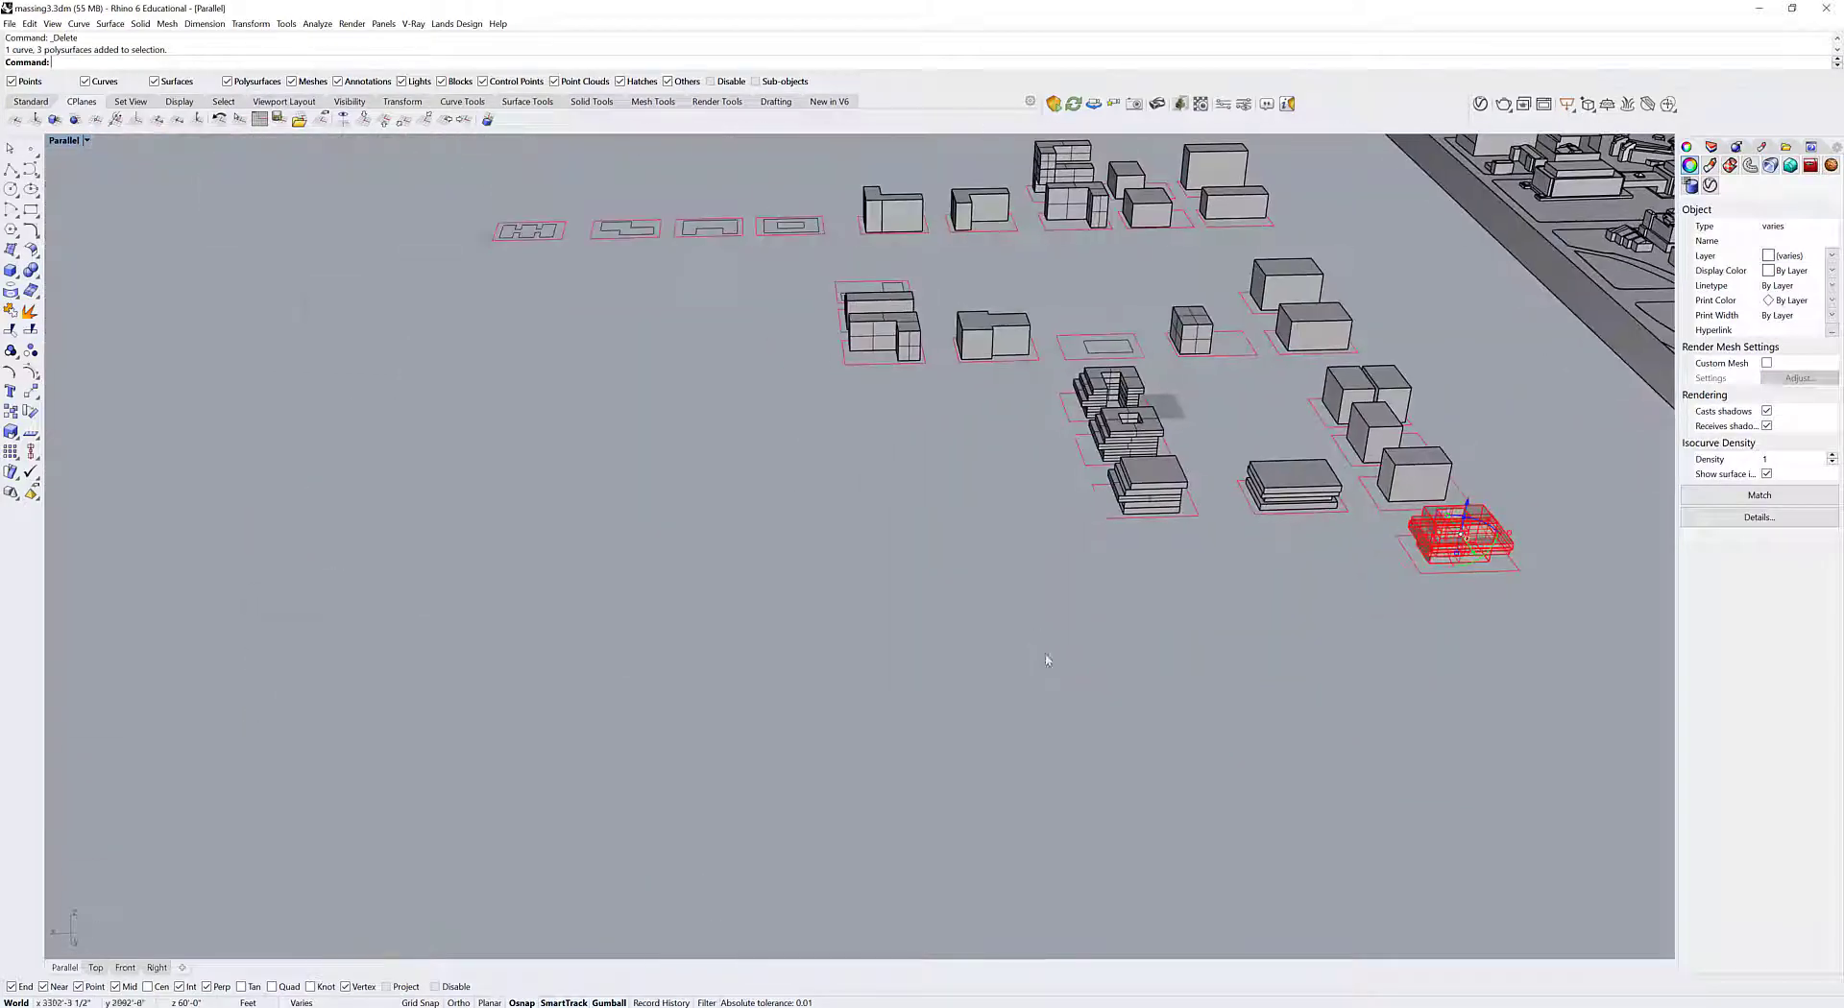
pyautogui.keyDown('shift'); pyautogui.moveTo(1421, 645); pyautogui.dragTo(1134, 617, button='right'); pyautogui.keyUp('shift')
pyautogui.write('Move')
pyautogui.press('Return')
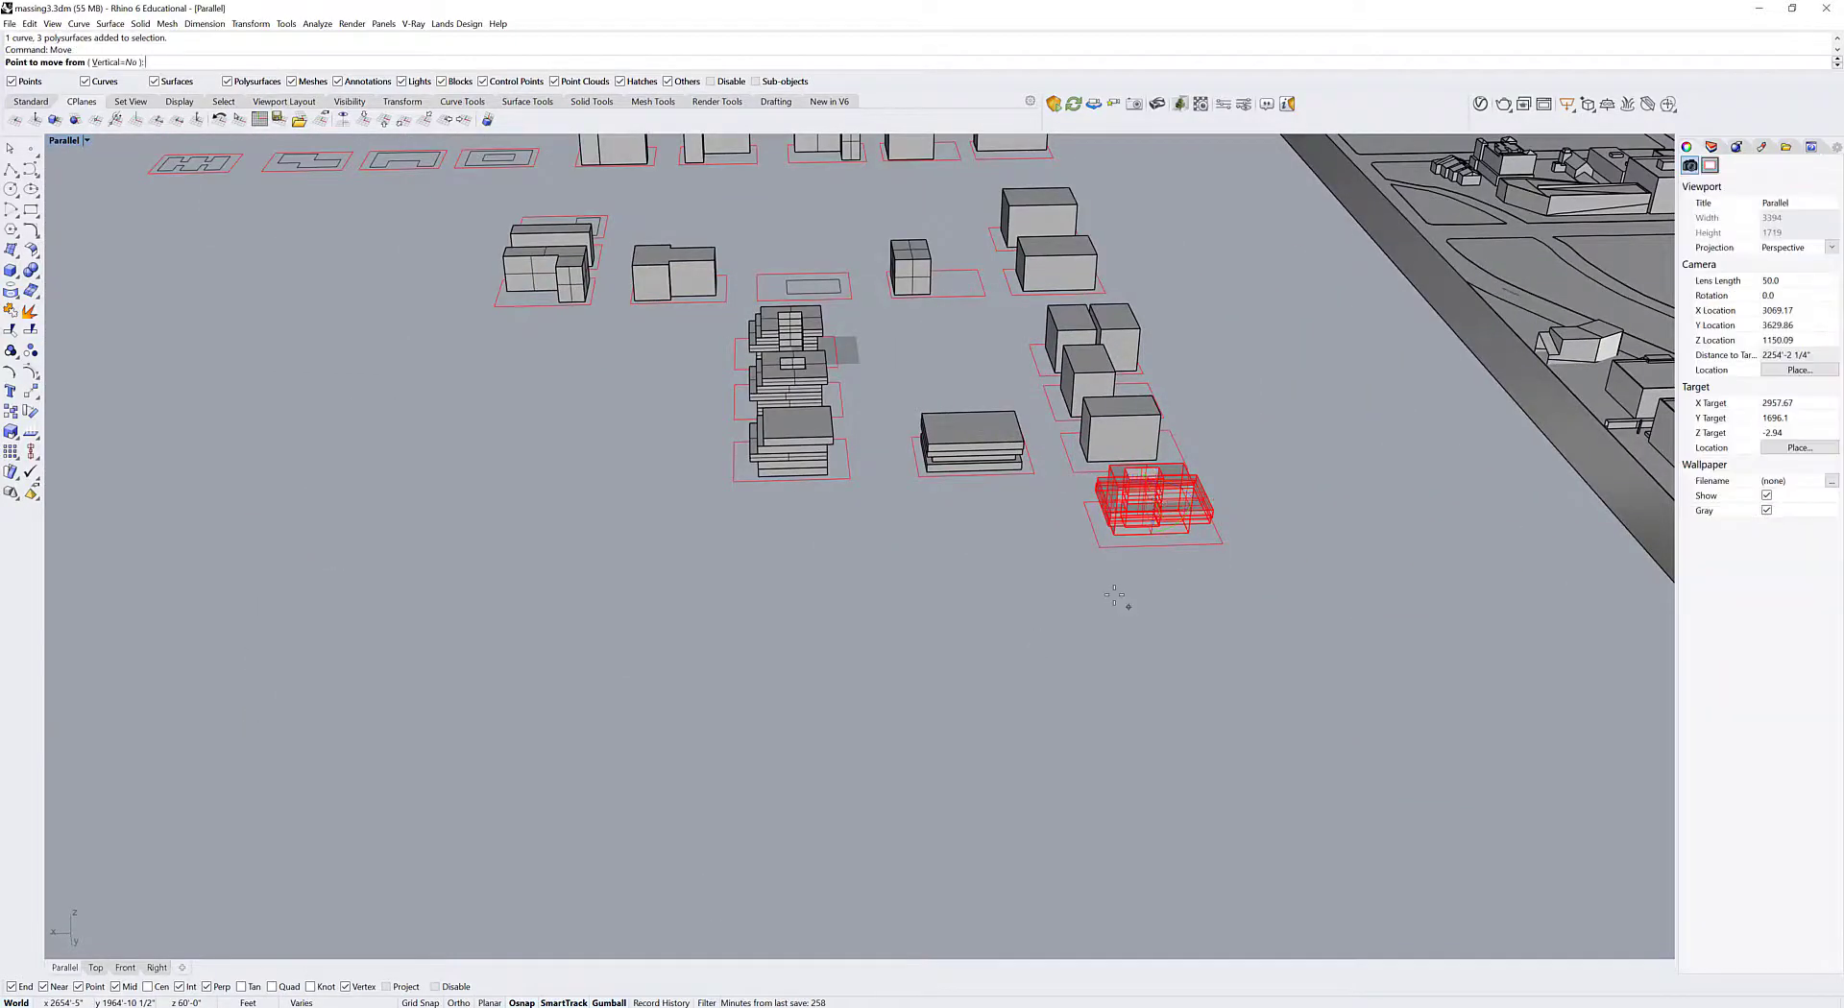
pyautogui.press('Escape')
# Copy the selected massing and outline from the outline's corner onto the matching corner of the empty lot in the city model.
pyautogui.write('Copy')
pyautogui.press('Return')
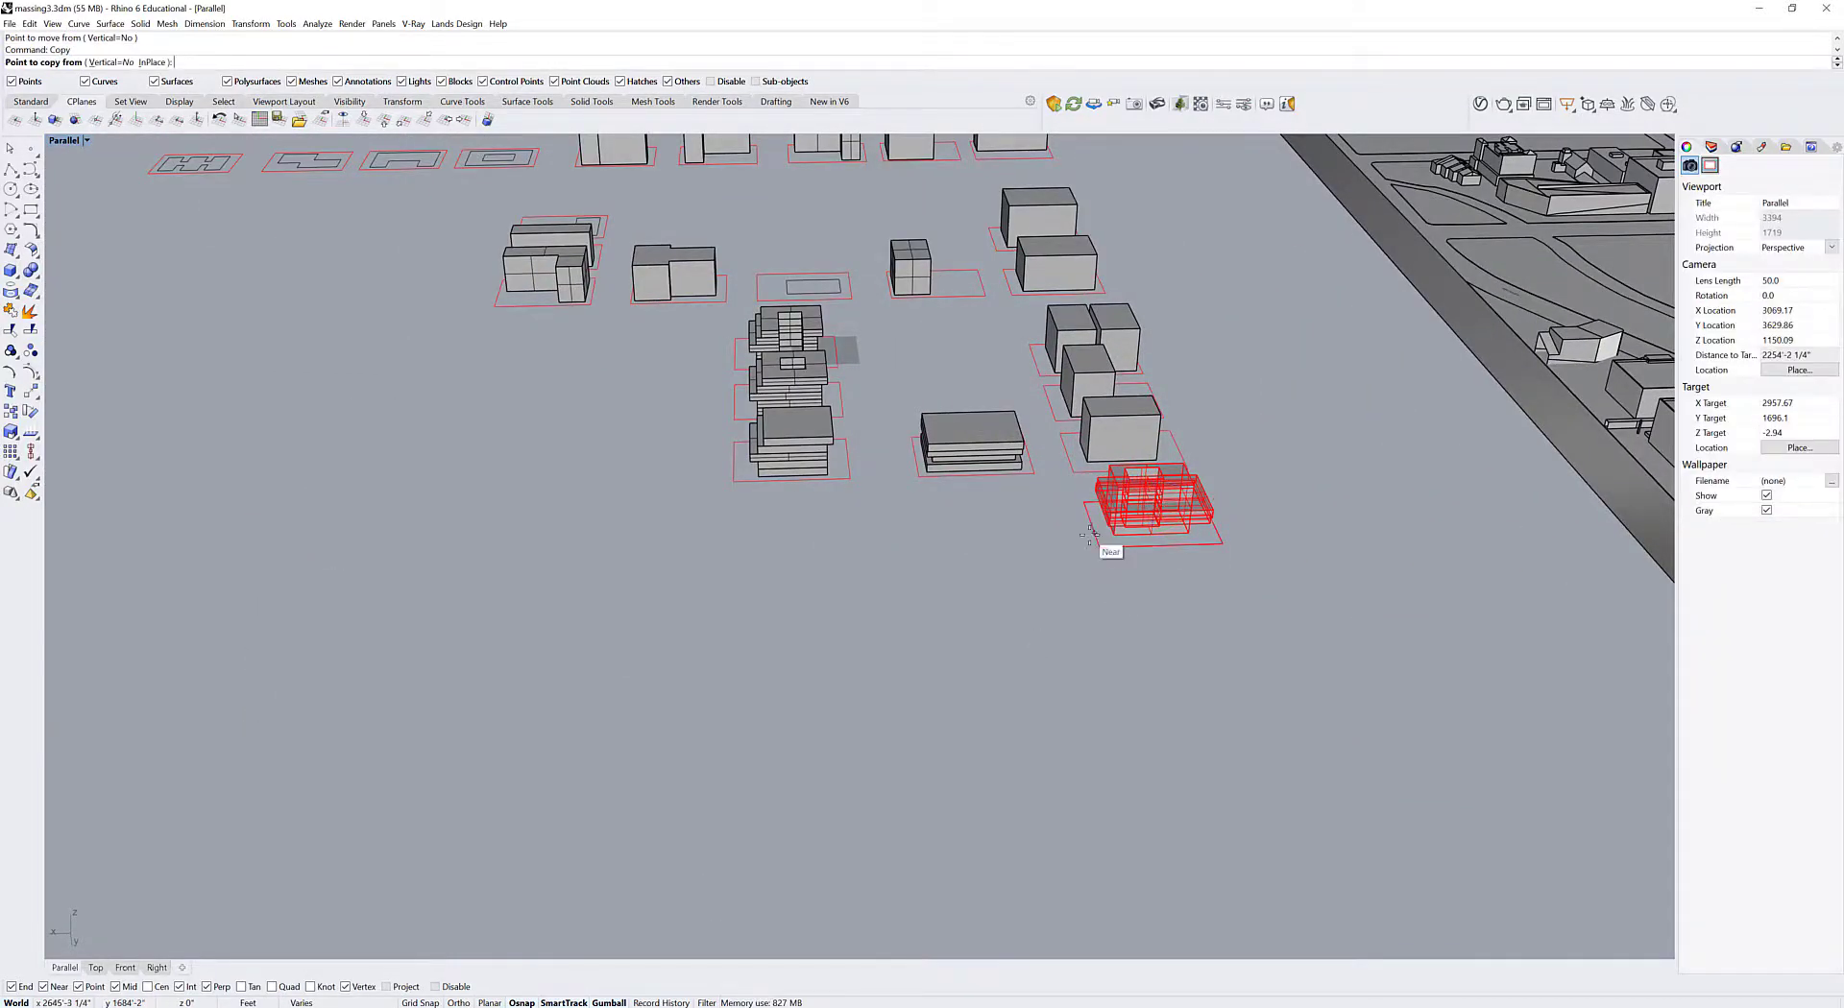
pyautogui.click(1096, 549)
pyautogui.scroll(-6, 882, 592)
pyautogui.keyDown('shift'); pyautogui.moveTo(881, 592); pyautogui.dragTo(307, 763, button='right'); pyautogui.keyUp('shift')
pyautogui.scroll(4, 845, 519)
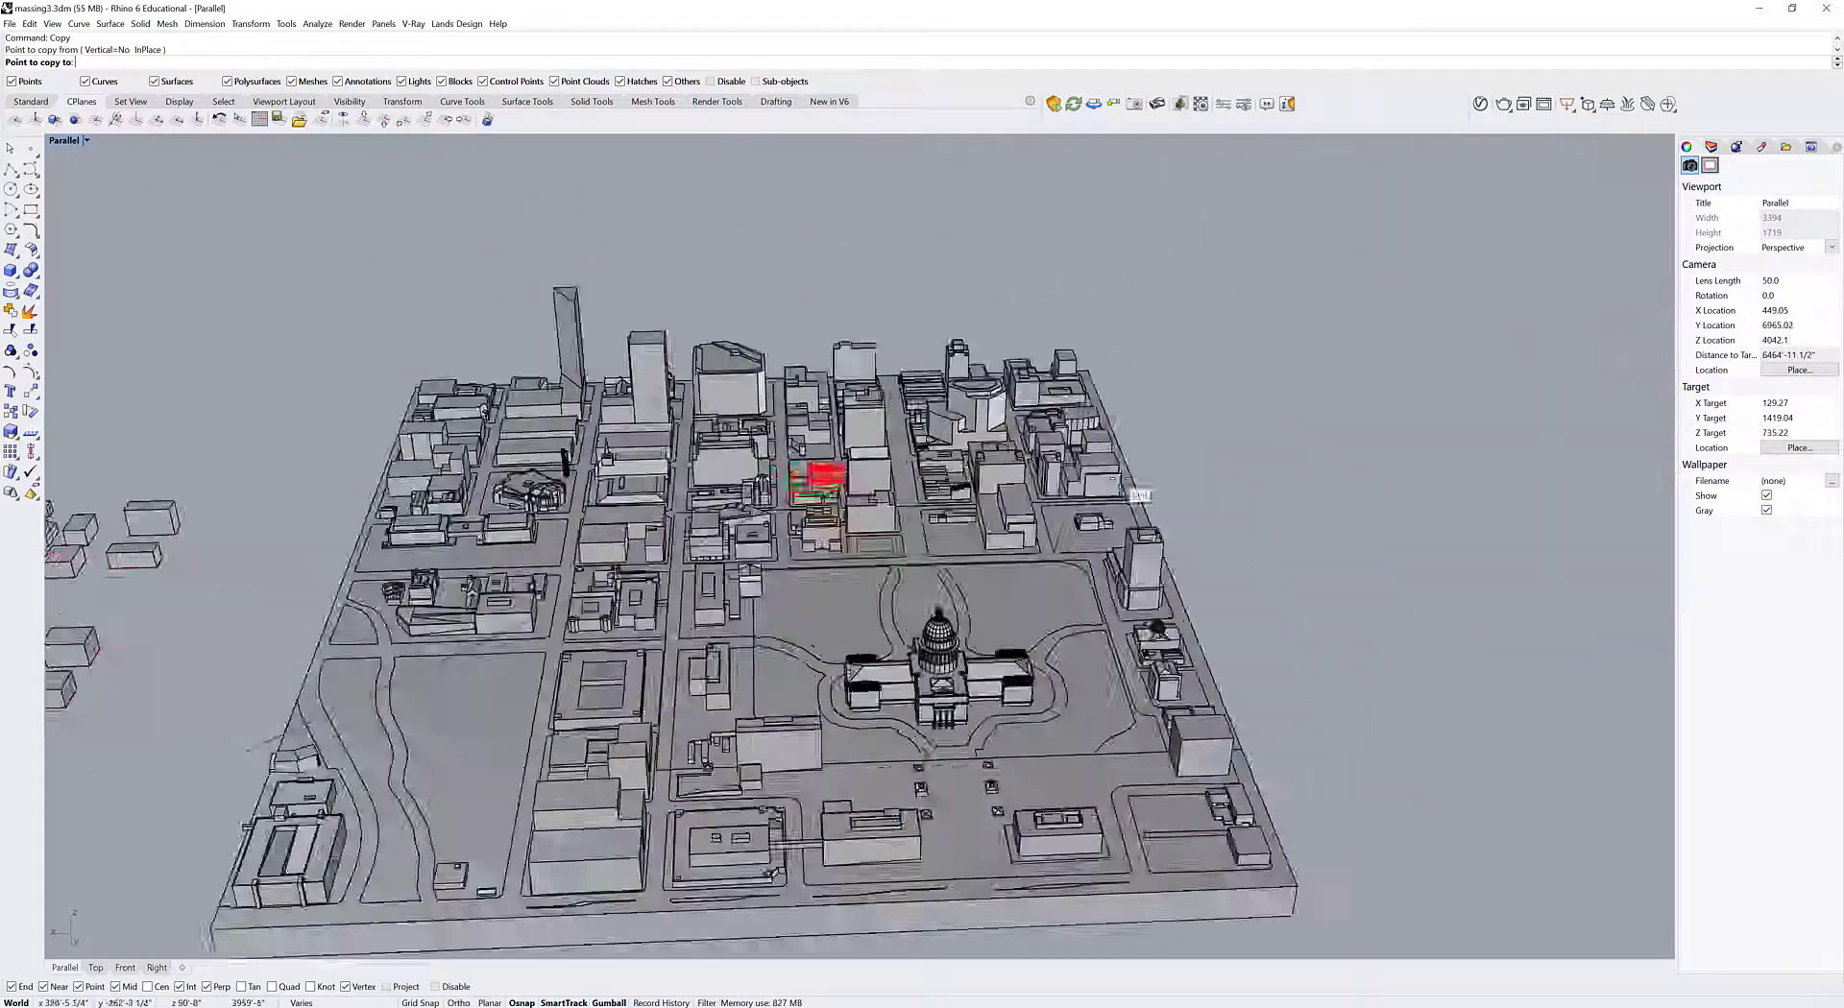
pyautogui.moveTo(826, 523); pyautogui.dragTo(1056, 555, button='right')
pyautogui.scroll(2, 1064, 563)
pyautogui.click(1035, 568)
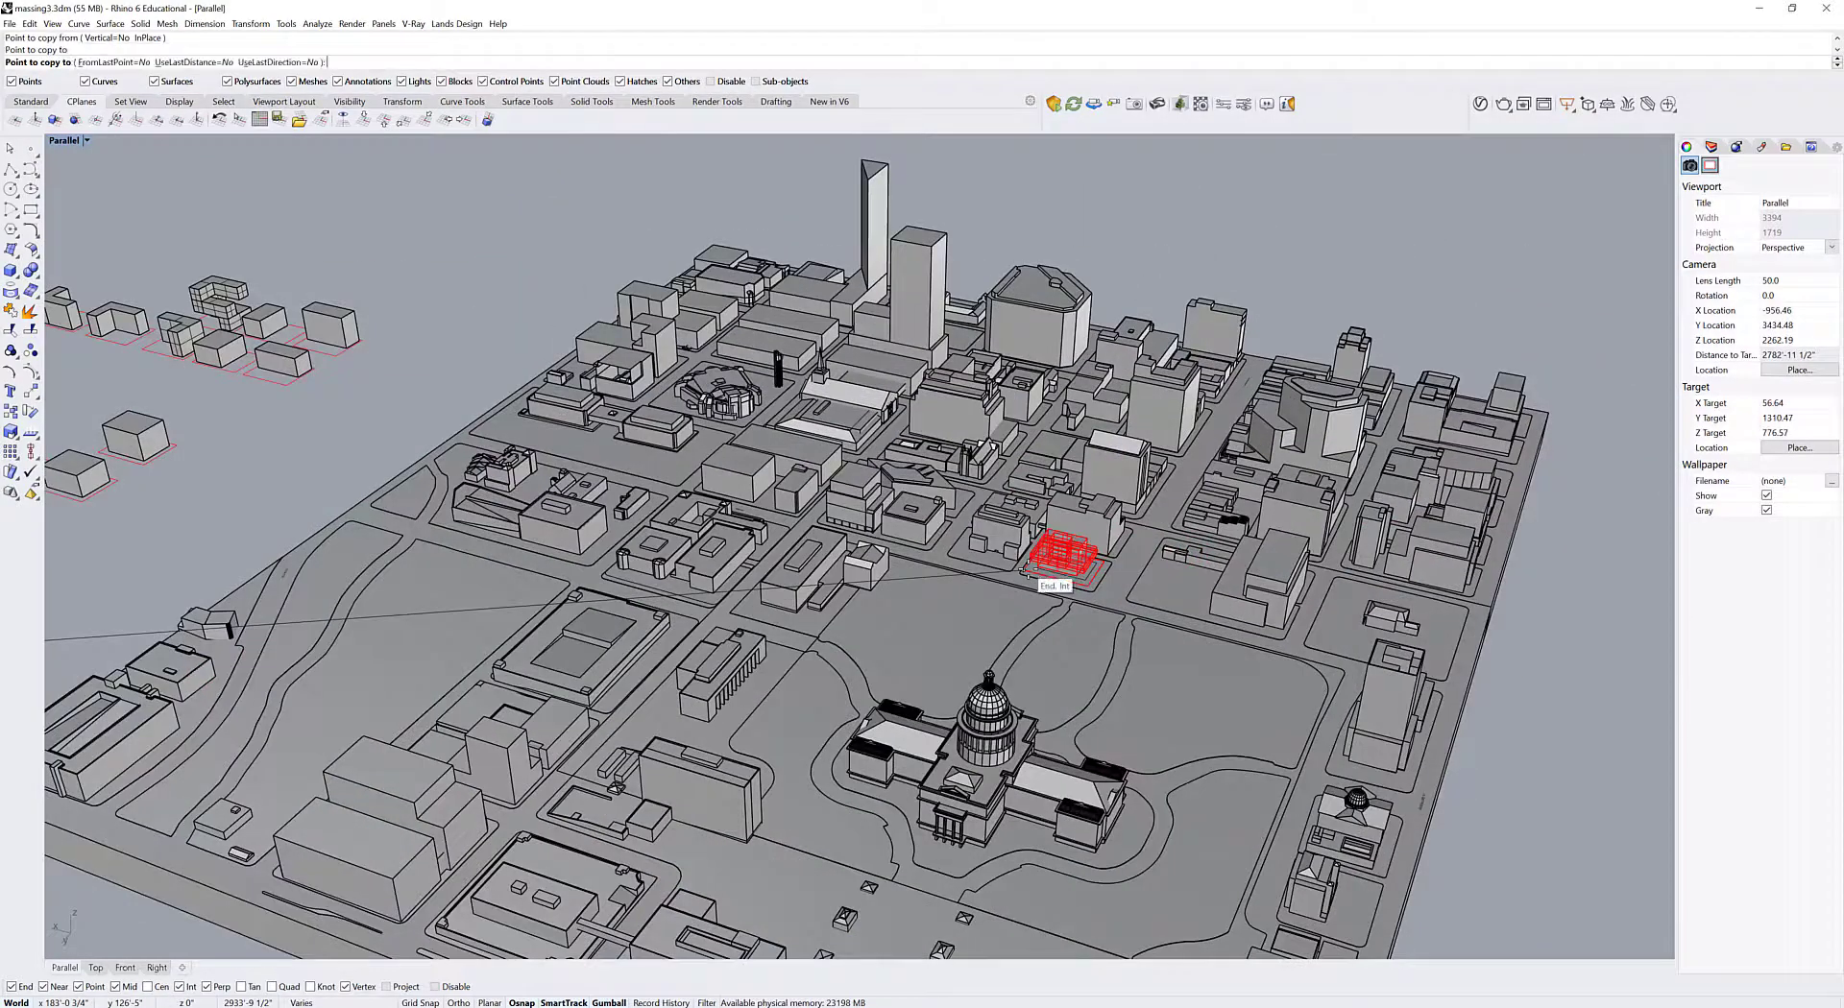
pyautogui.press('Escape')
# Zoom to the massing placed on the lot and examine it among the surrounding buildings.
pyautogui.scroll(2, 1060, 569)
pyautogui.scroll(5, 1060, 570)
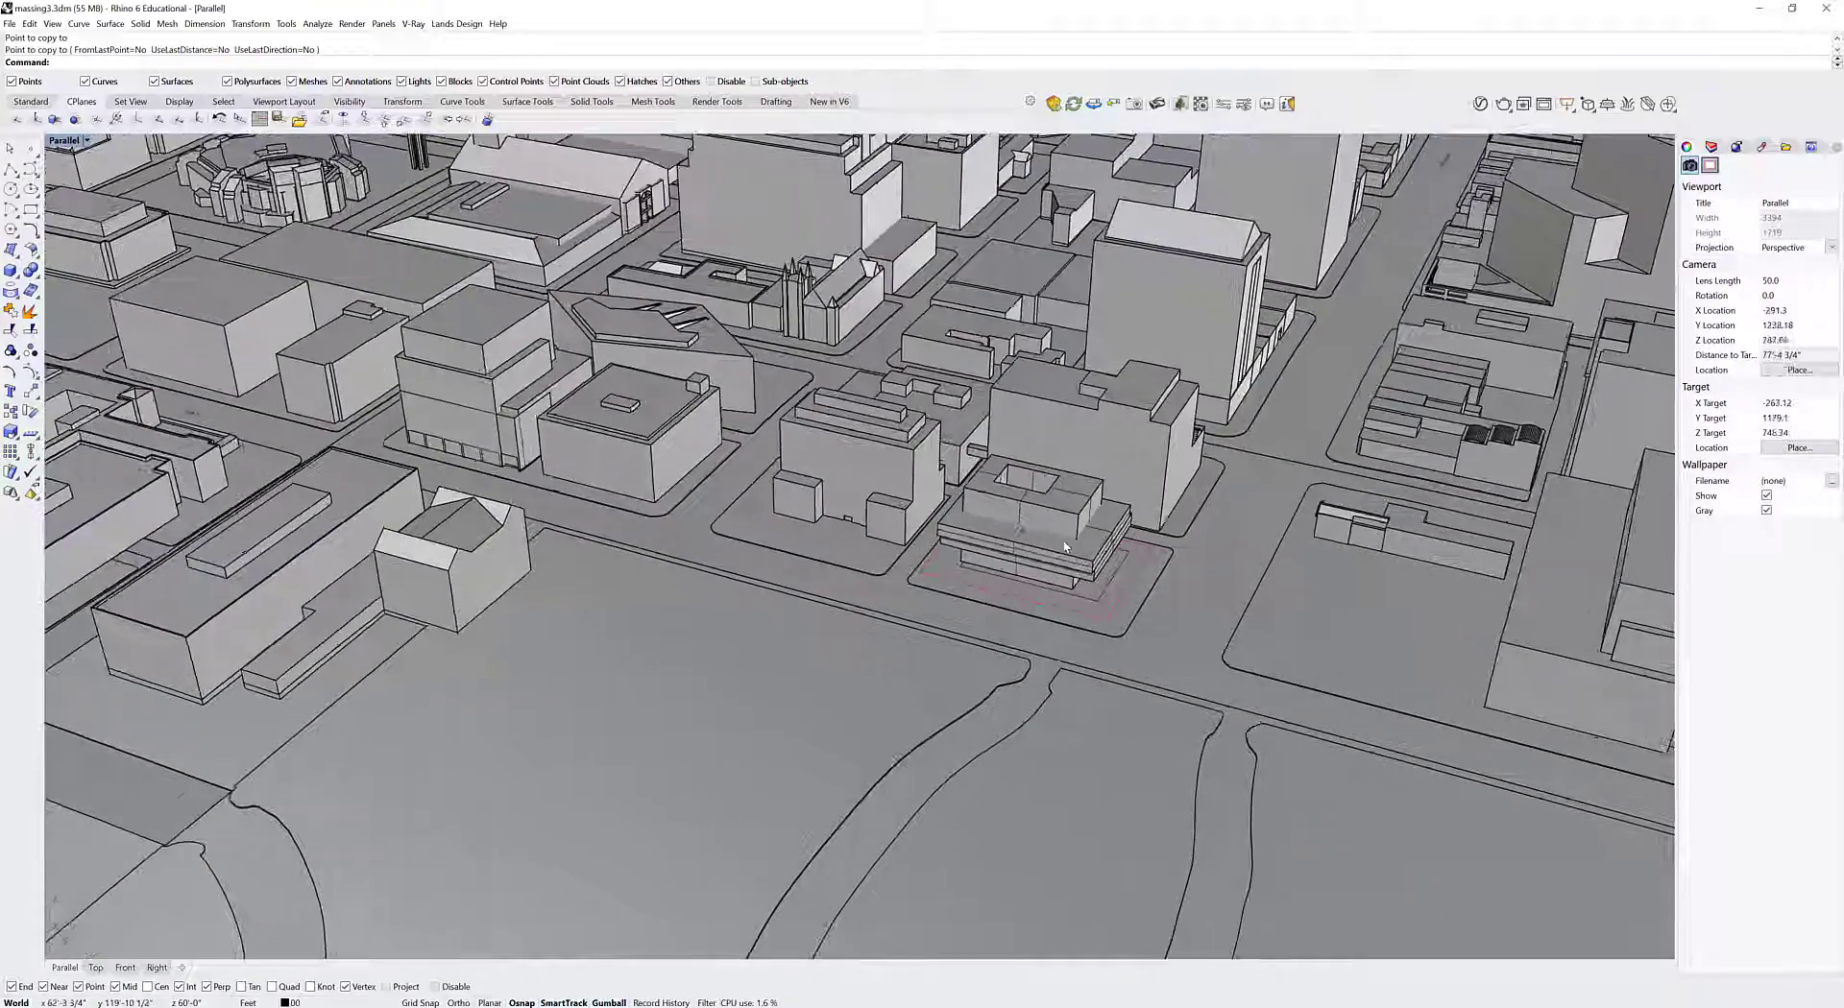
pyautogui.click(1081, 555)
pyautogui.write('z')
pyautogui.press('Return')
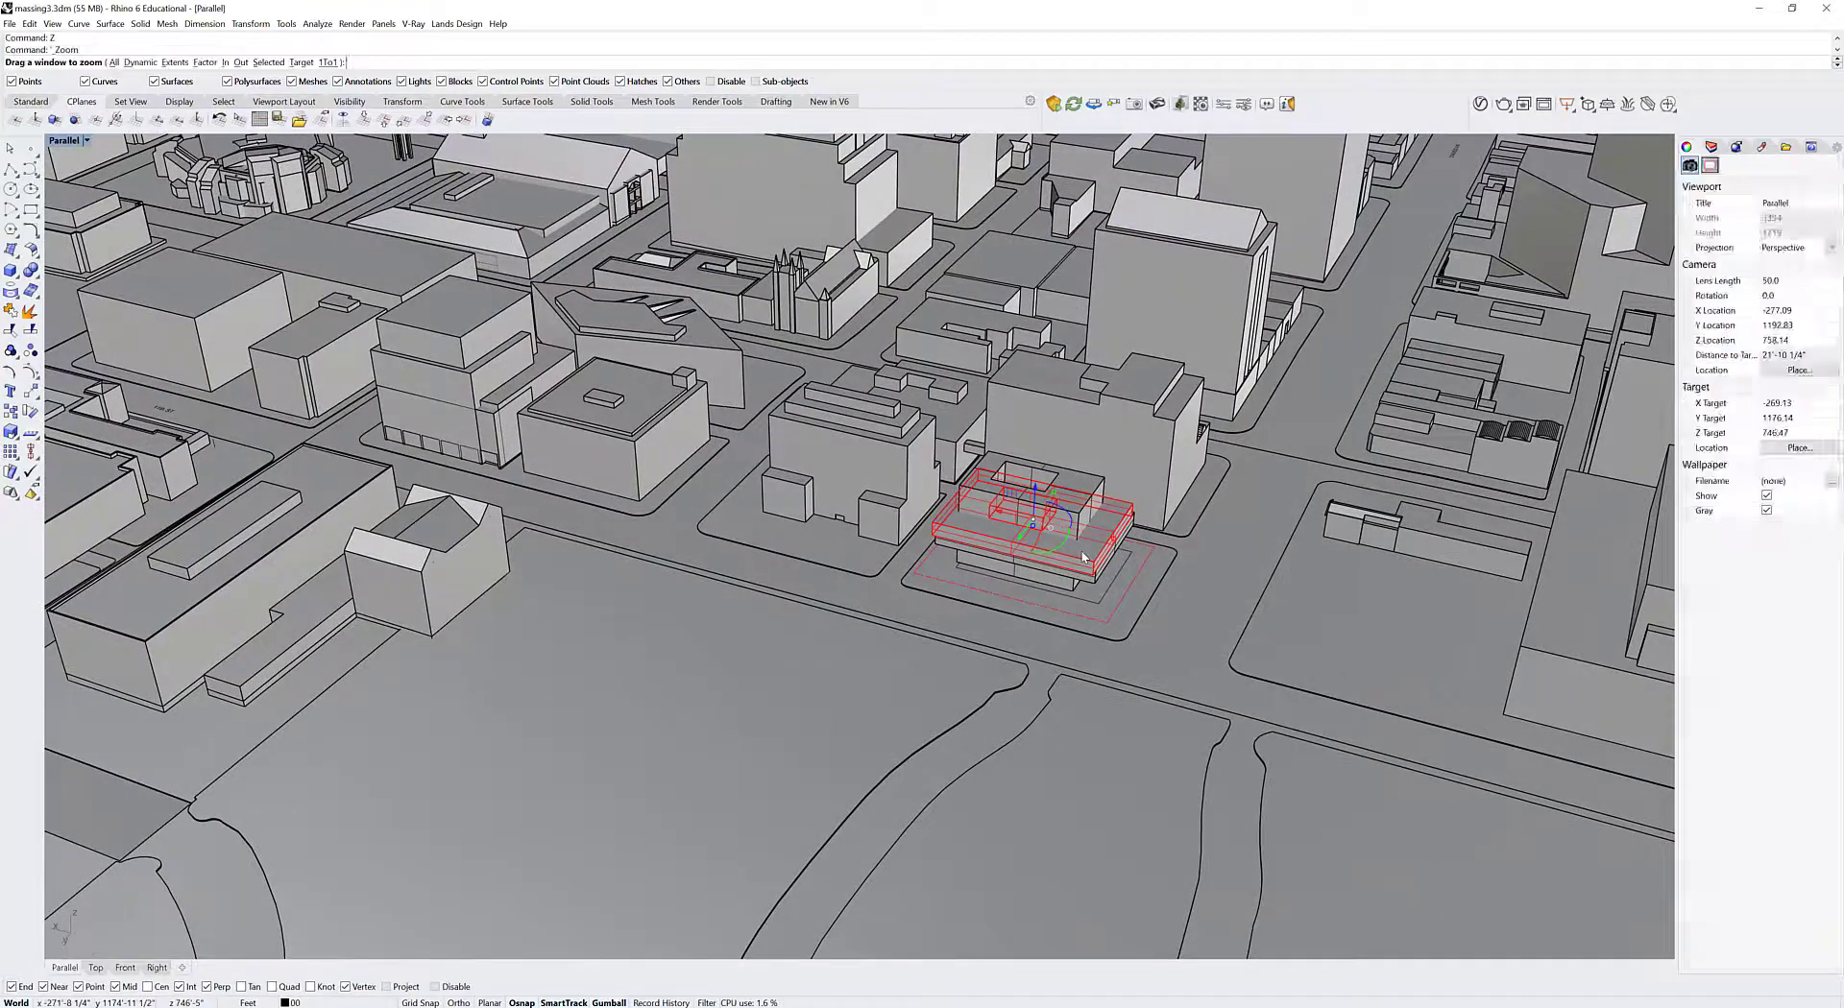
pyautogui.write('s')
pyautogui.press('Return')
pyautogui.scroll(-6, 1081, 557)
pyautogui.moveTo(1082, 557); pyautogui.dragTo(874, 565, button='right')
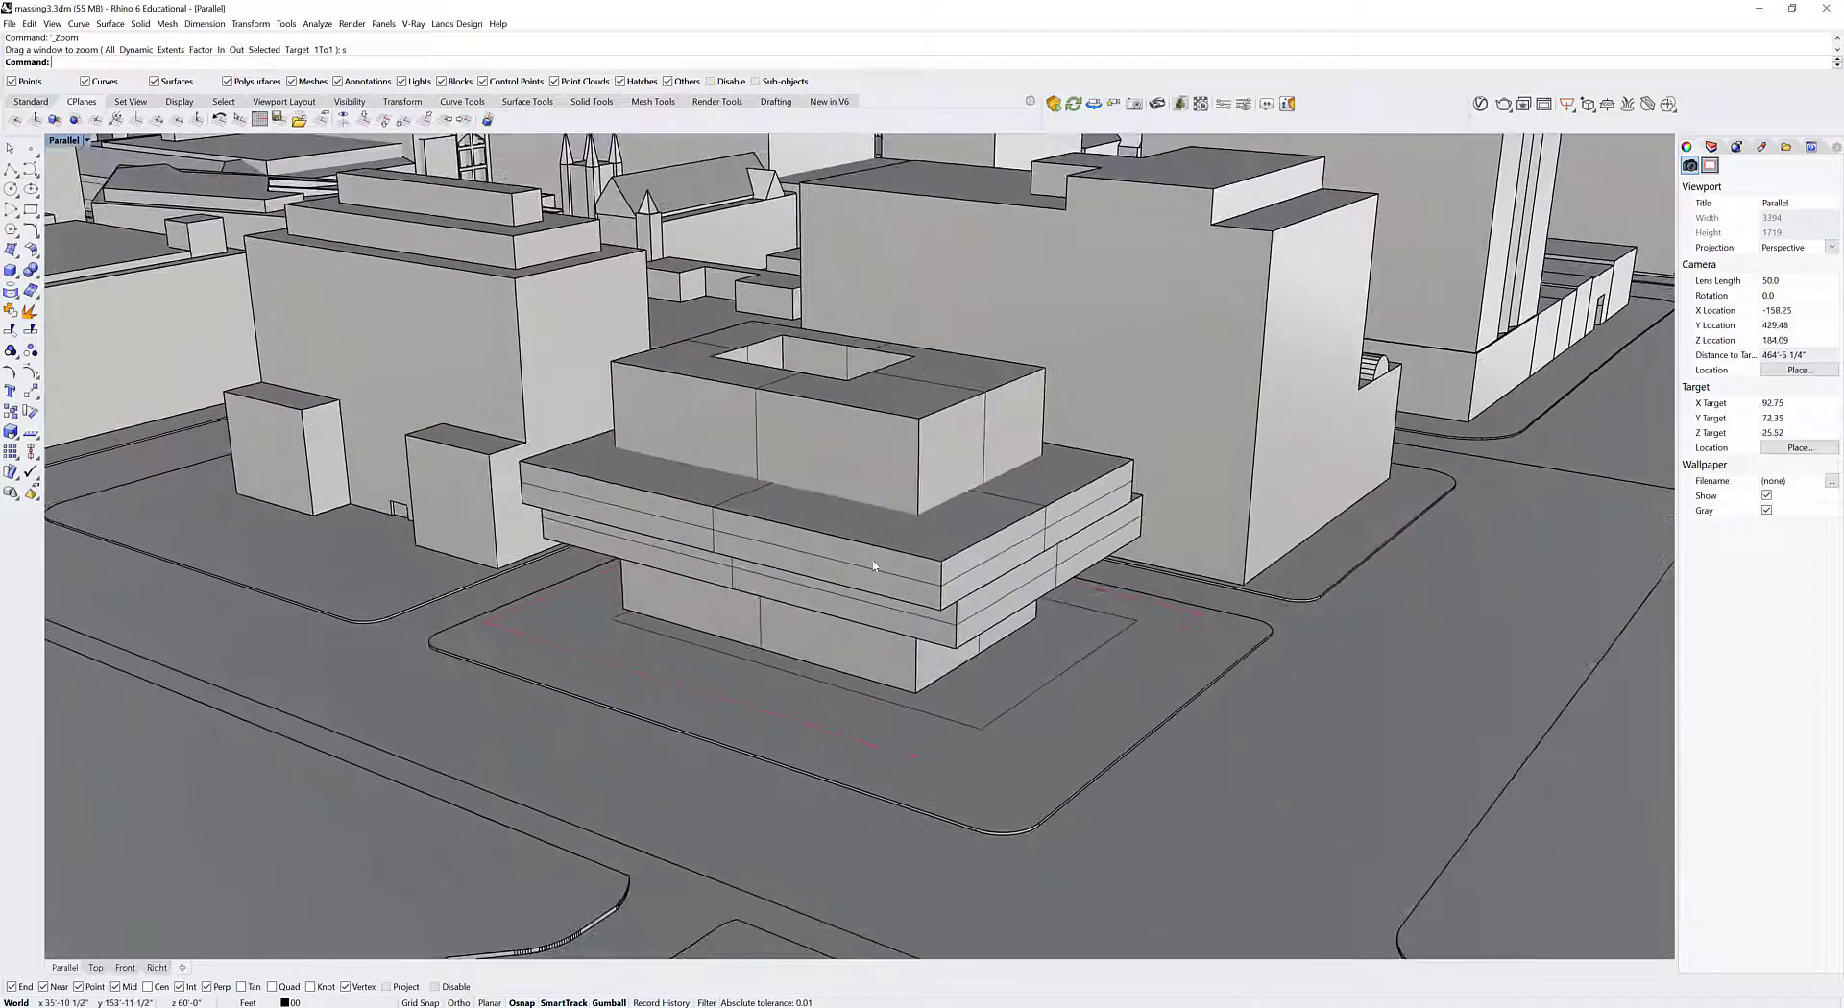
pyautogui.scroll(-4, 1007, 621)
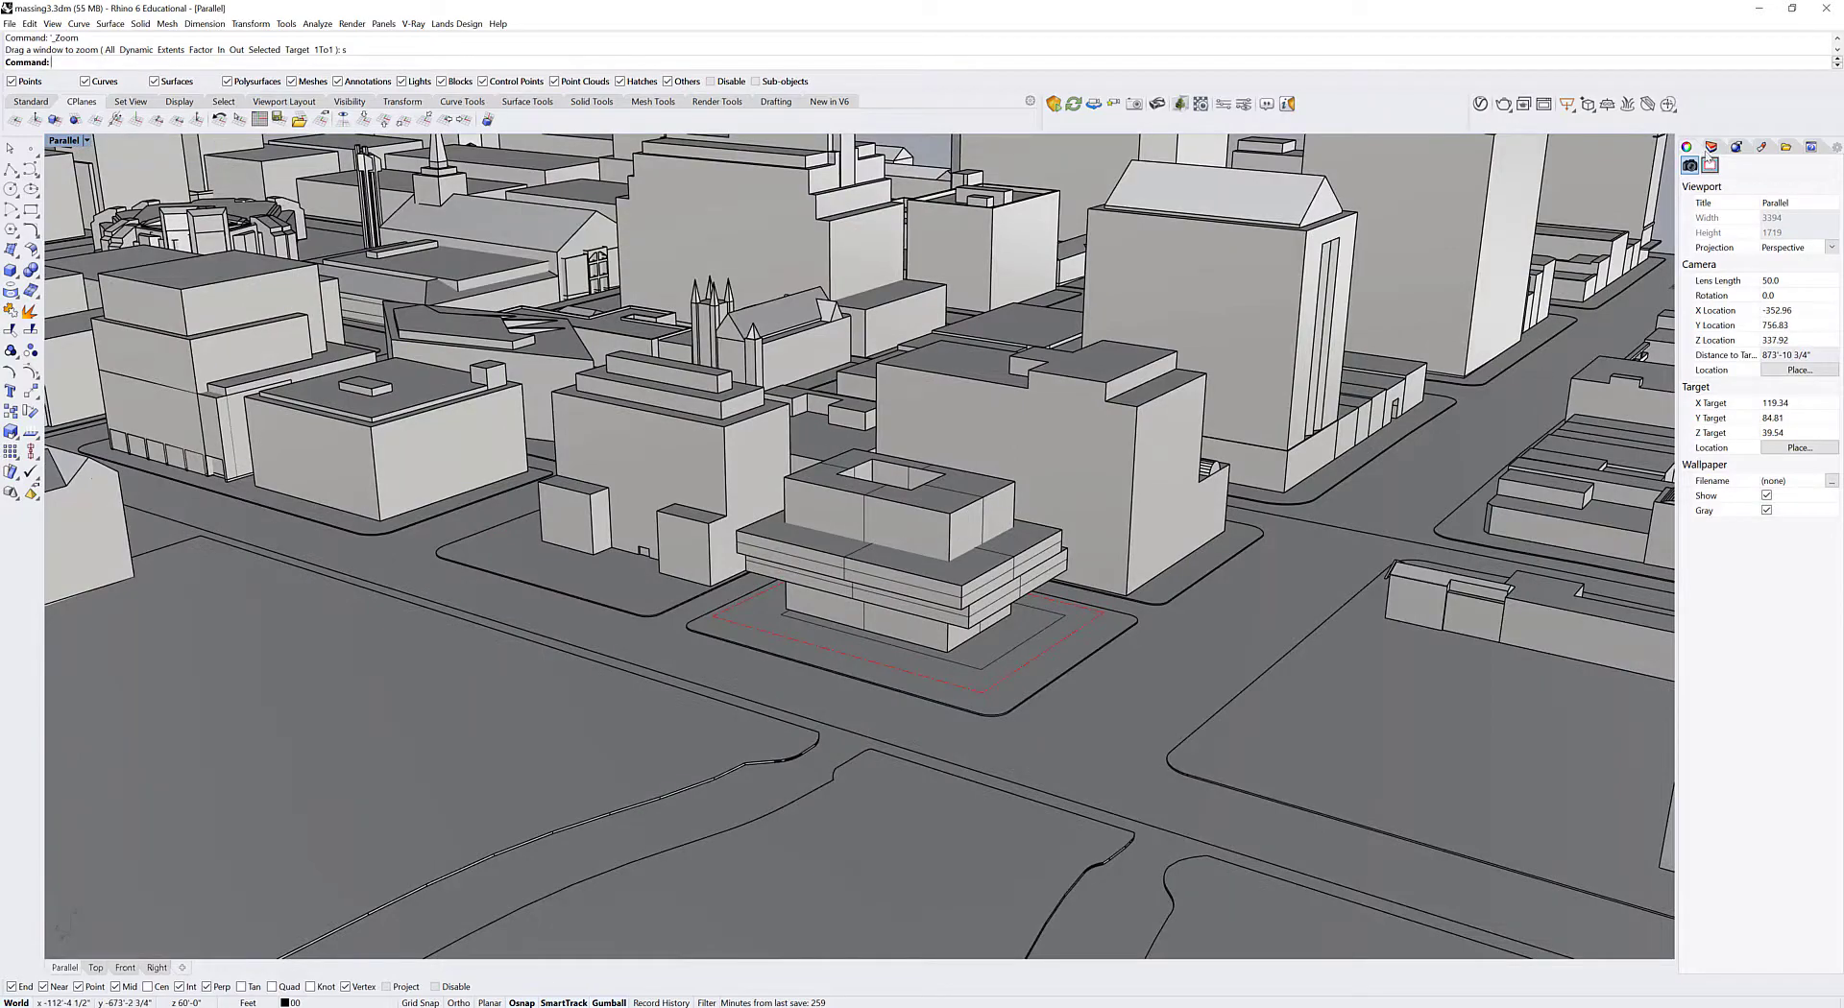
# Show the layer list and examine the massing's fit on the lot from different angles.
pyautogui.click(1710, 149)
pyautogui.moveTo(970, 624); pyautogui.dragTo(877, 659, button='right')
pyautogui.scroll(2, 876, 659)
pyautogui.moveTo(874, 548); pyautogui.dragTo(893, 622, button='right')
pyautogui.click(946, 631)
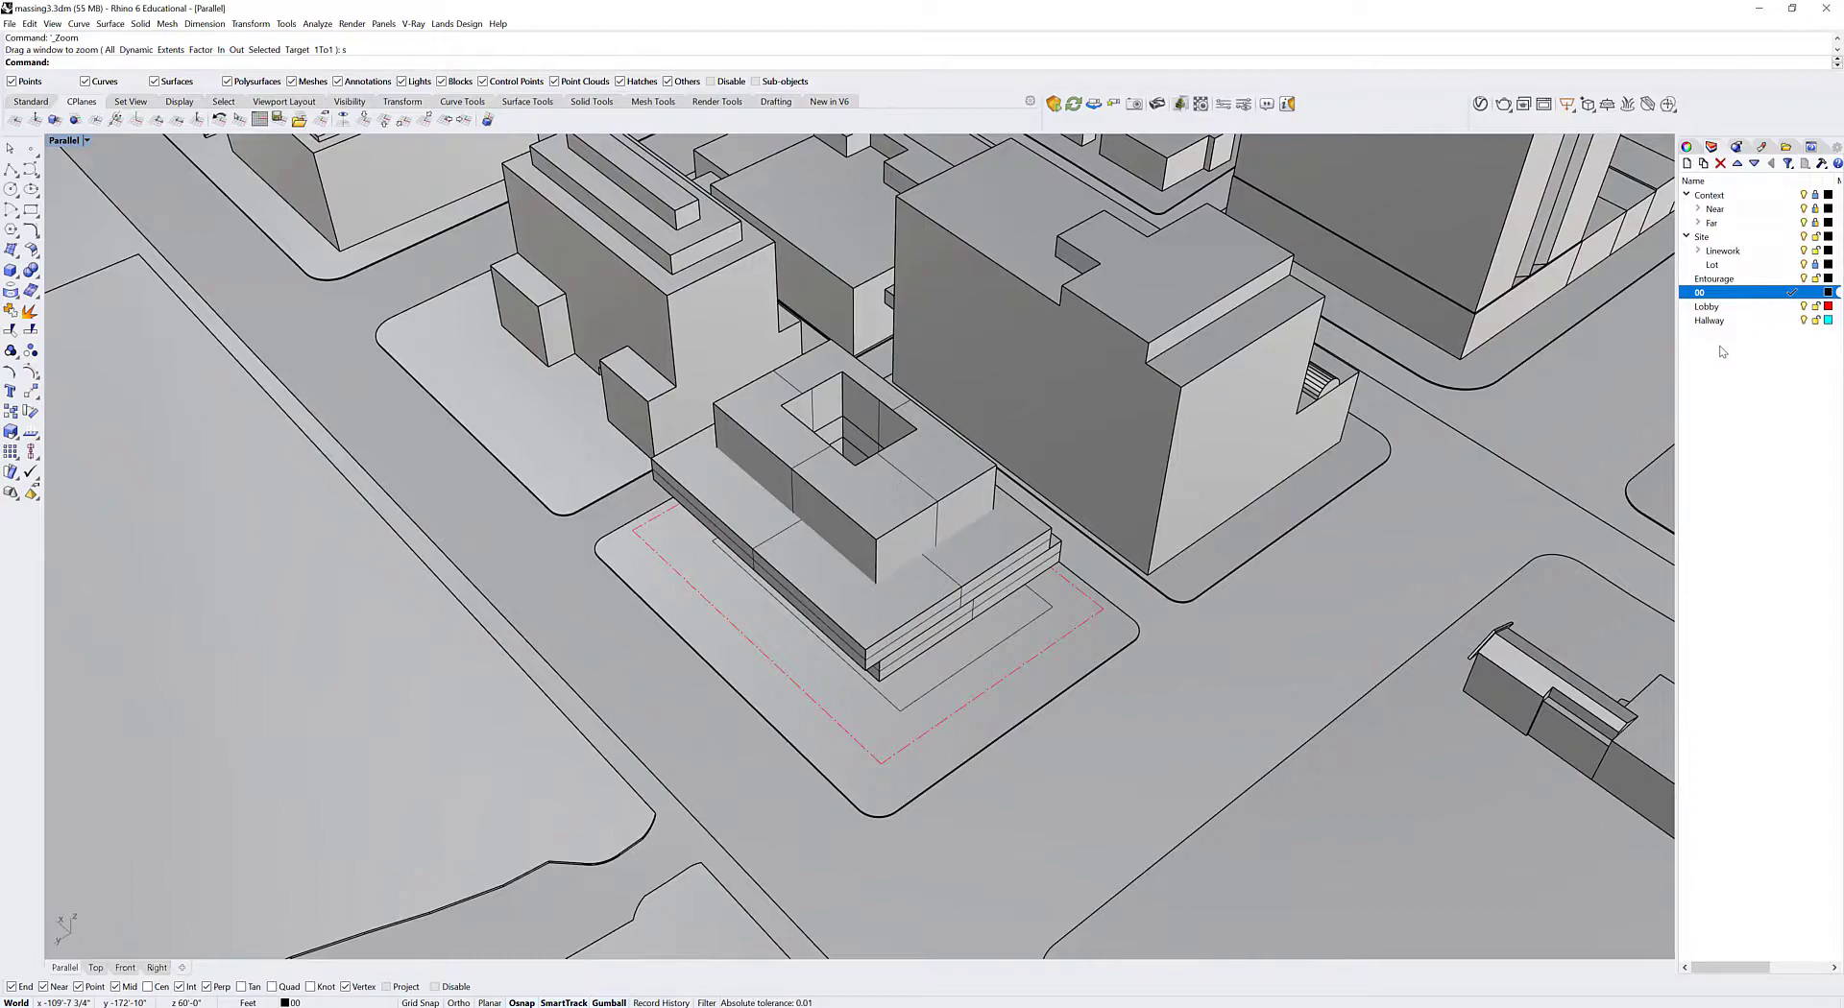
pyautogui.moveTo(795, 697); pyautogui.dragTo(1008, 648, button='right')
pyautogui.scroll(3, 885, 623)
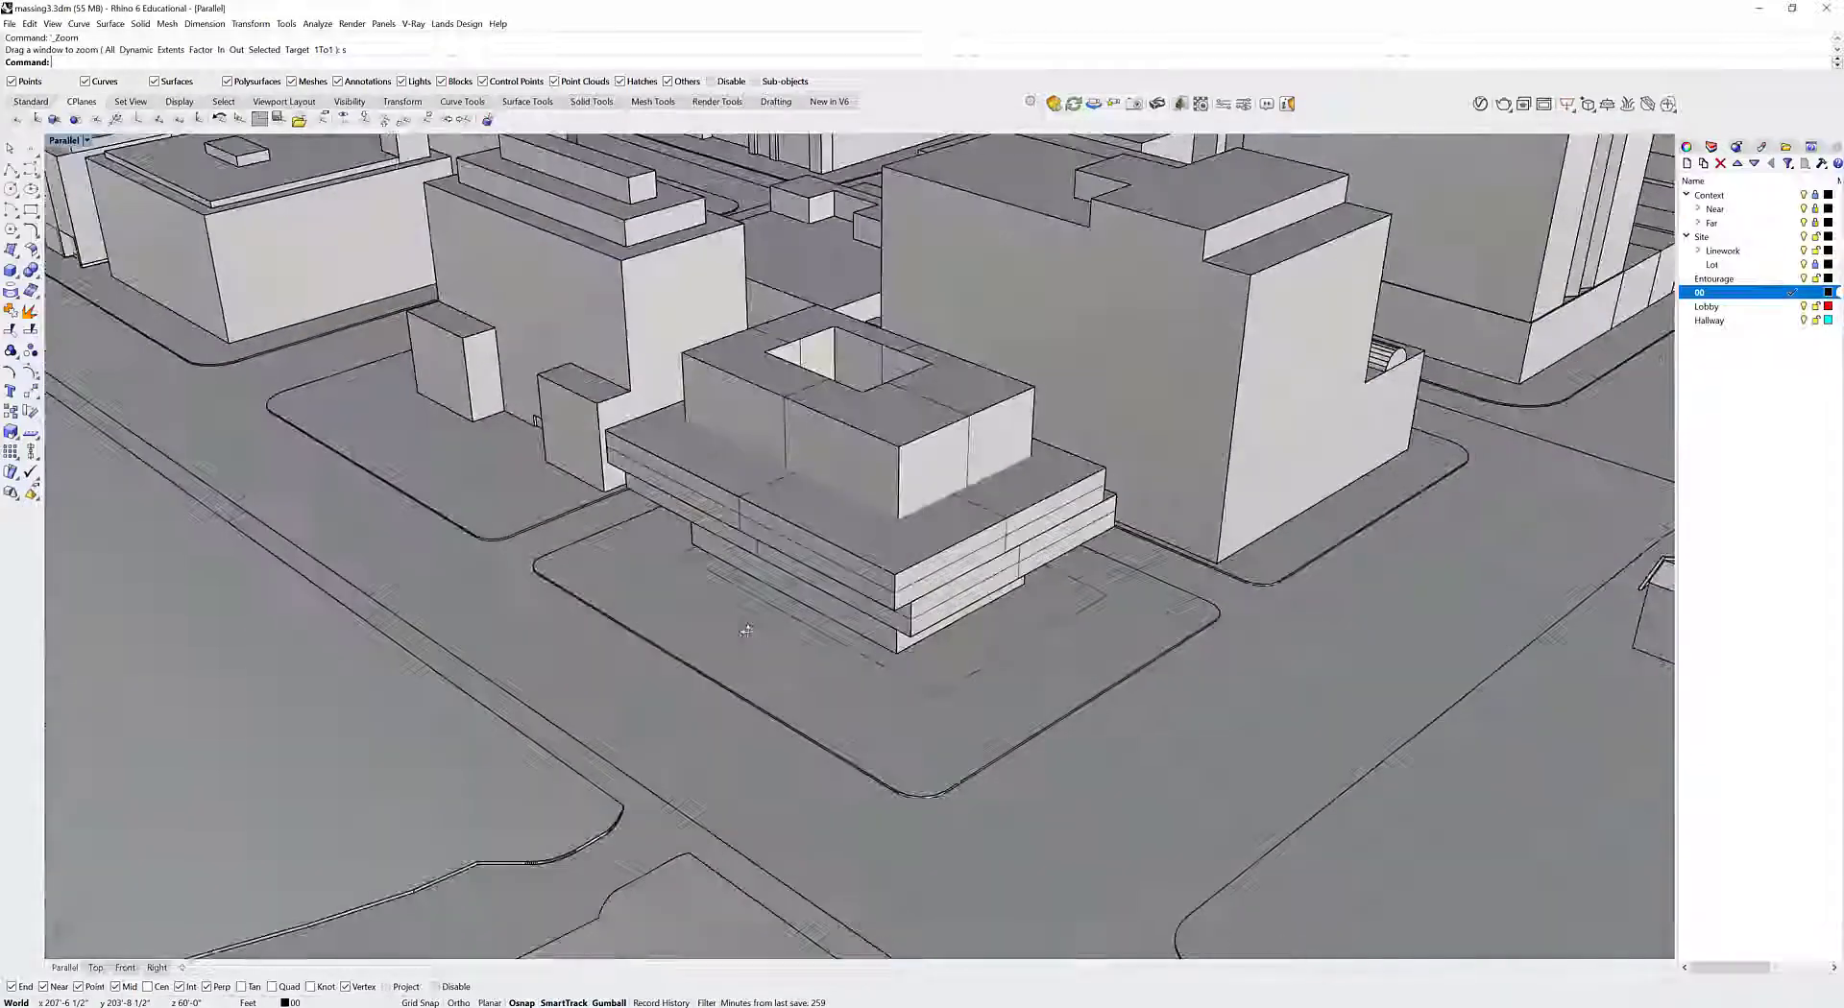